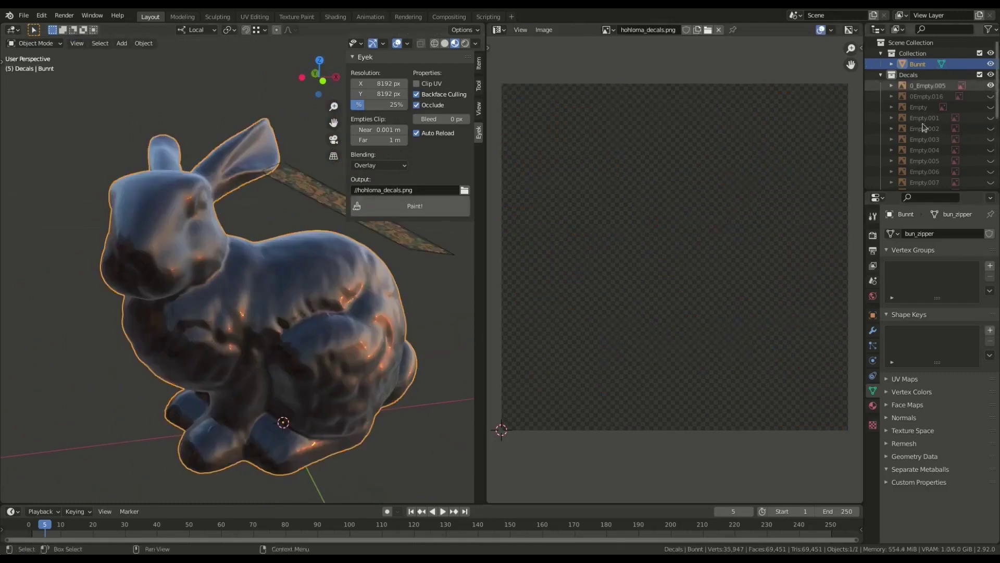
Project all visible decal images onto the bunny's UV texture hohloma_decals.png with Eyek's Paint operation
click(380, 208)
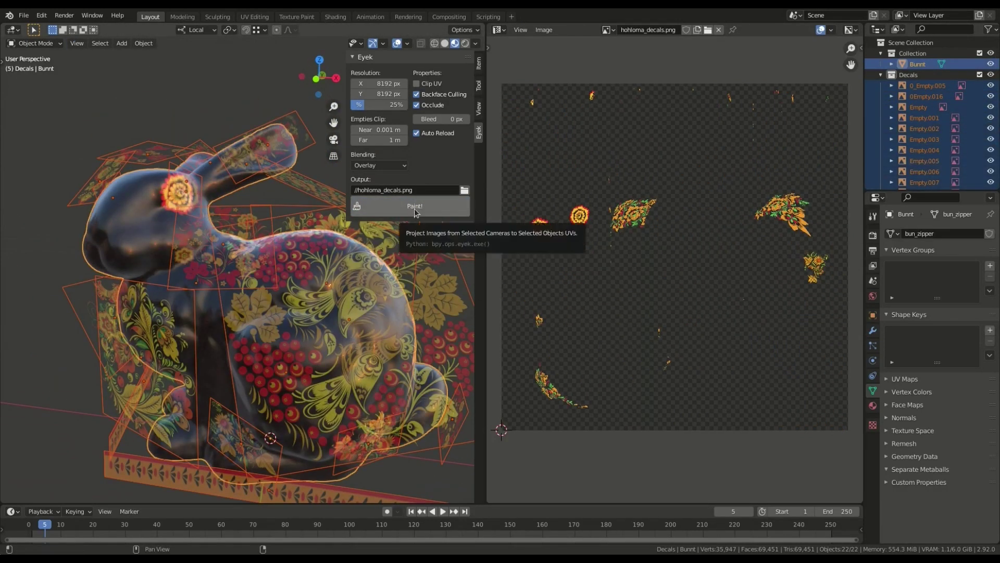
click(415, 211)
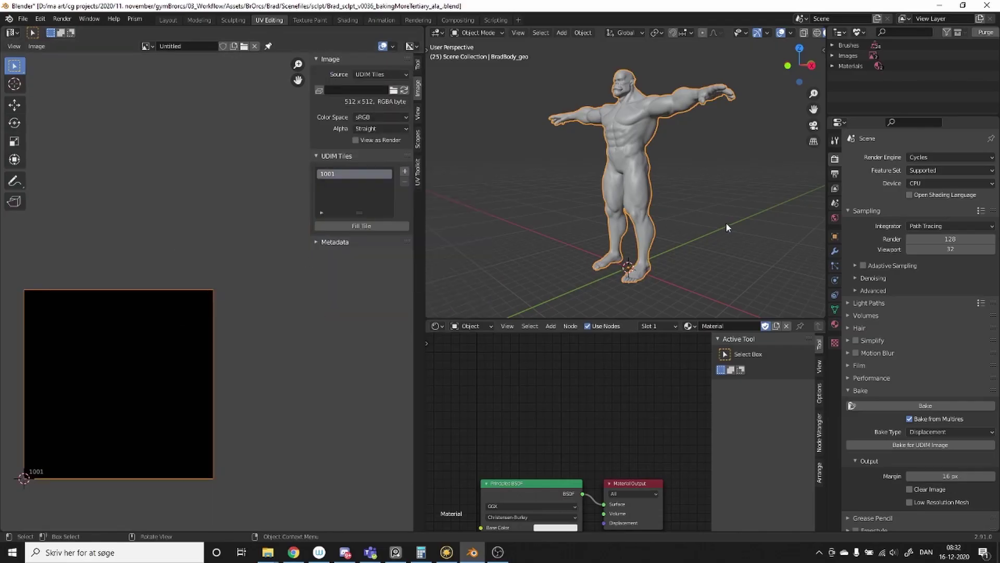
Select the character's entire body mesh to show its UVs and add a UDIM tile to the untitled image
key(a)
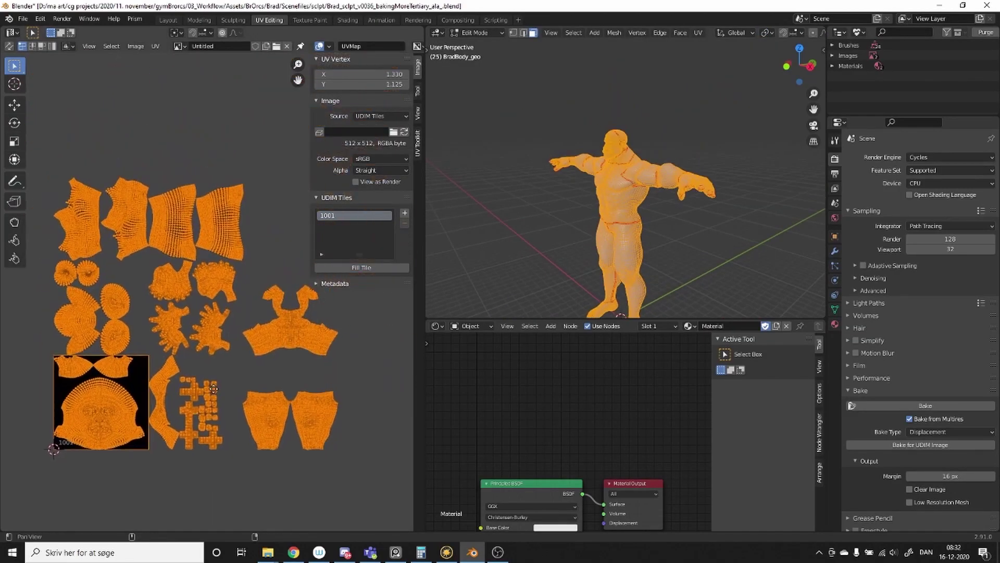
middle_drag(214, 388, 228, 363)
click(404, 212)
click(447, 244)
click(446, 352)
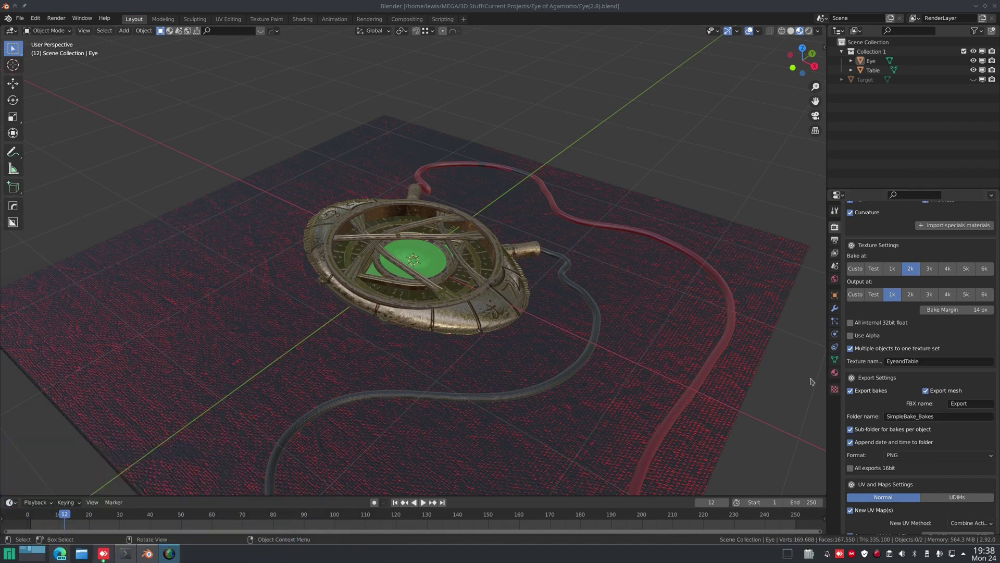
Review SimpleBake's bake object list and its PBR, texture and export settings, and select the Table object
scroll(903, 467, up, 5)
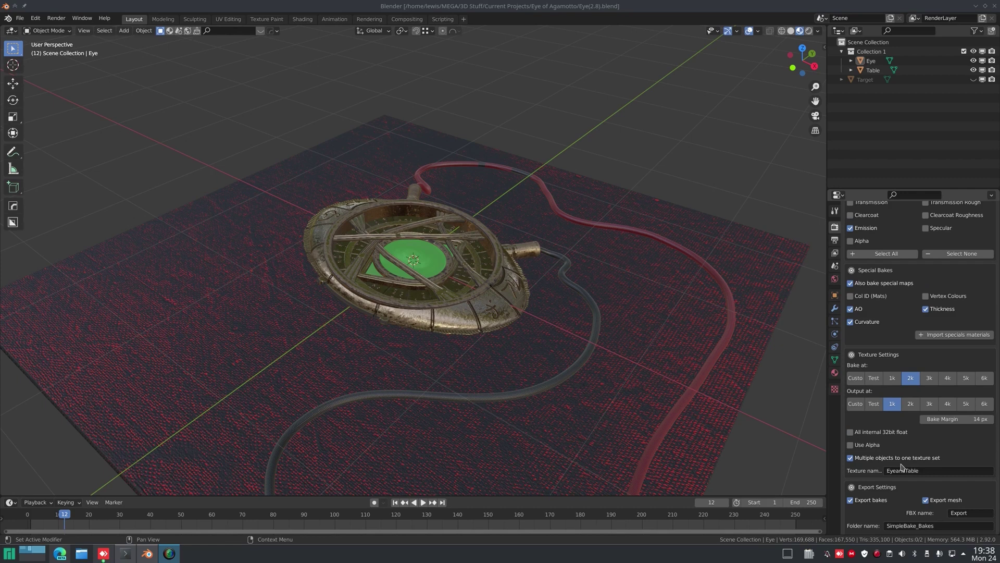
scroll(902, 468, up, 11)
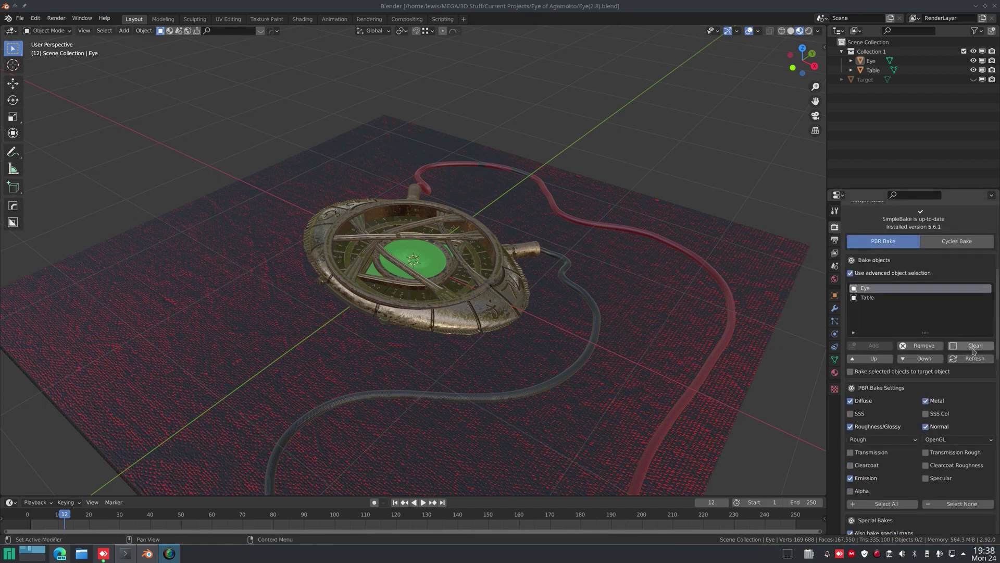
scroll(947, 361, down, 10)
scroll(947, 361, up, 11)
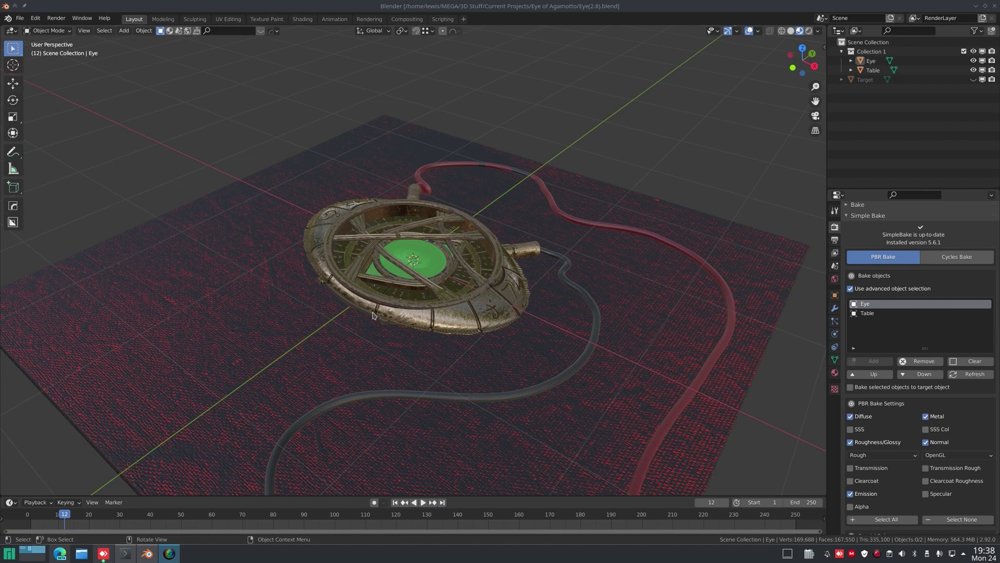
click(274, 274)
middle_drag(275, 274, 293, 305)
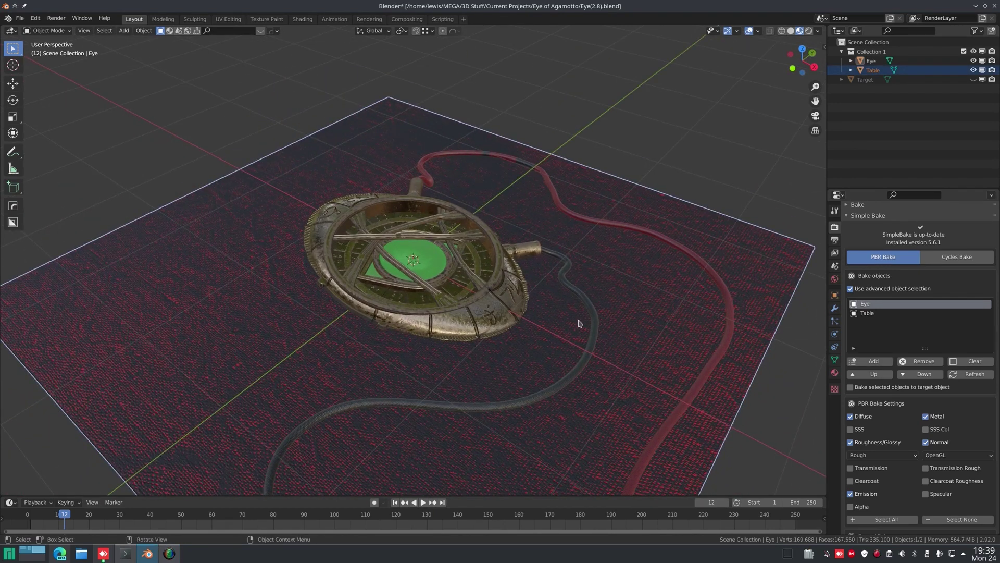
Select the Eye object and inspect the shader nodes of its Body_OurterRigeSpecial and Rope_Black materials
click(347, 211)
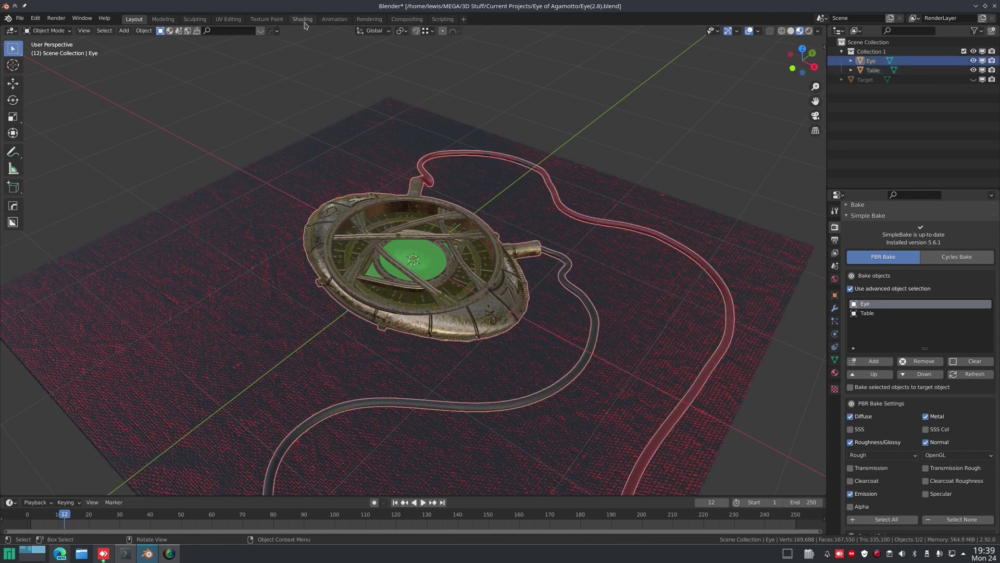
click(303, 19)
click(834, 299)
click(871, 163)
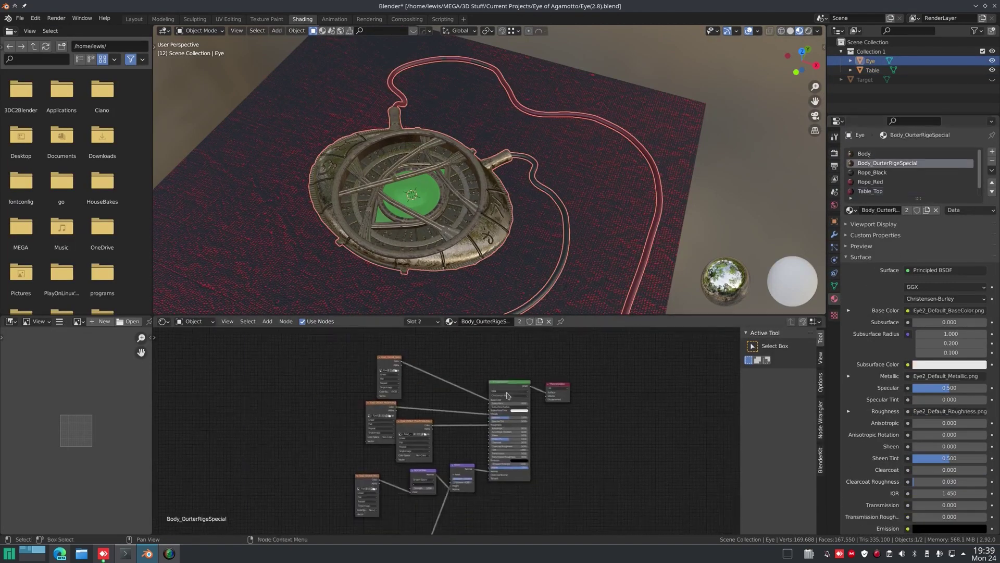
scroll(497, 387, up, 6)
middle_drag(502, 376, 424, 398)
click(872, 173)
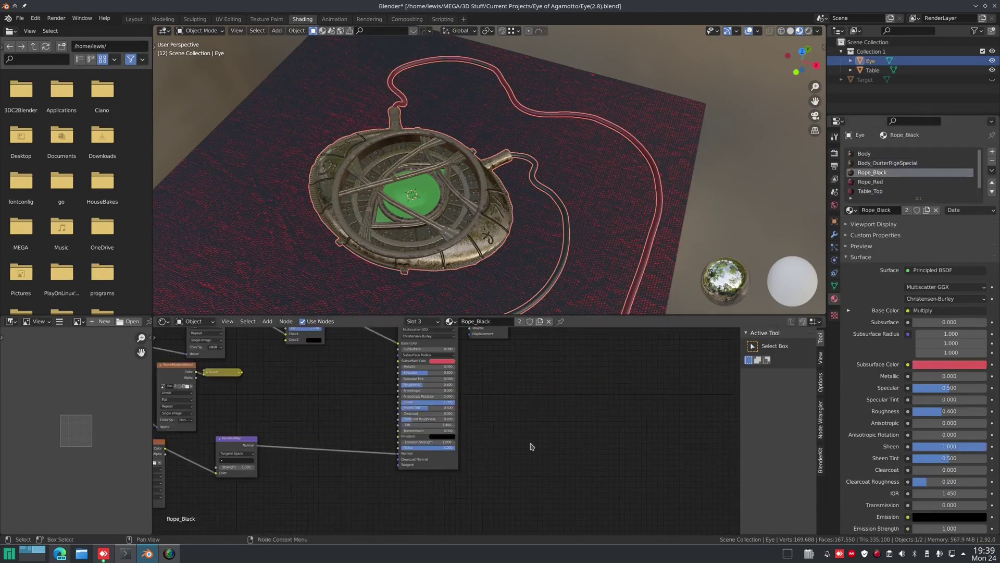
Try adding a Mix Shader node to the Rope_Black material, making room for it, and remove it again
middle_drag(530, 445, 532, 504)
drag(489, 366, 560, 408)
key(shift+a)
click(545, 377)
text(mix)
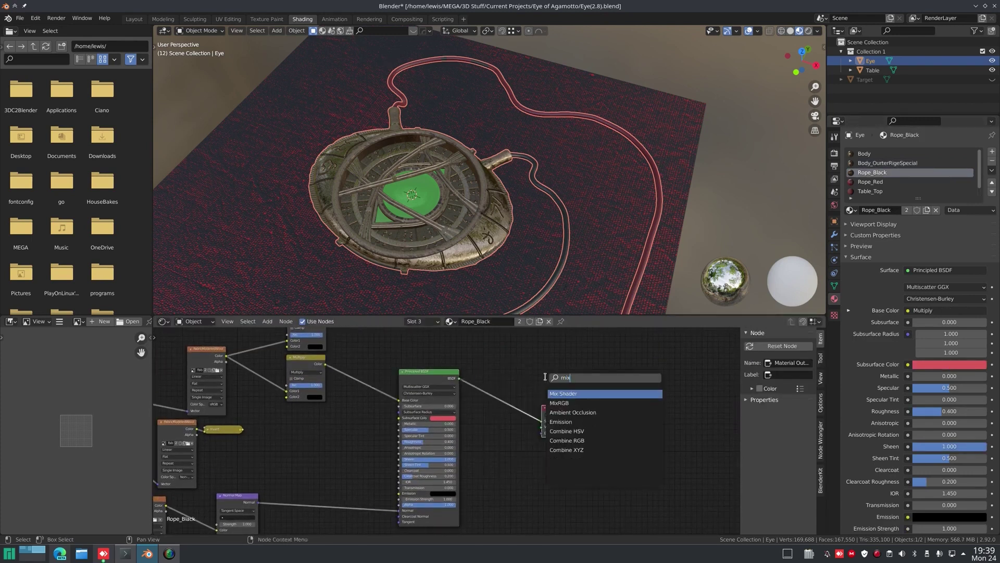
click(556, 394)
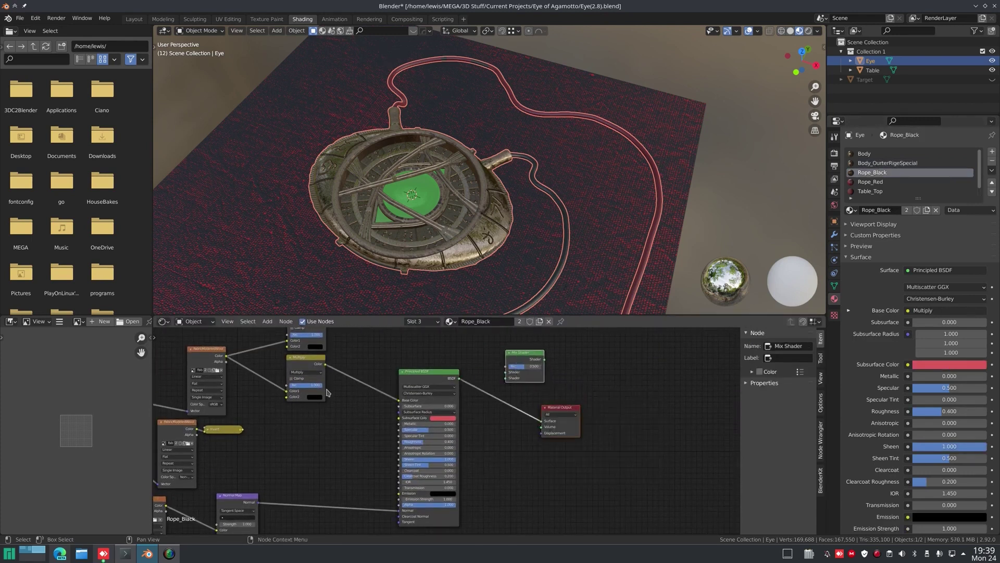
drag(431, 368, 403, 388)
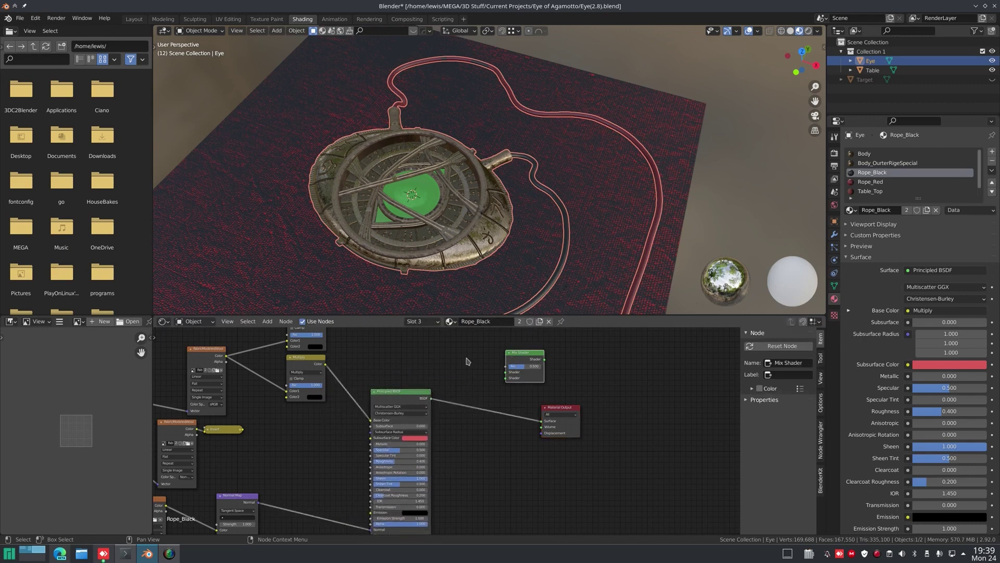
key(x)
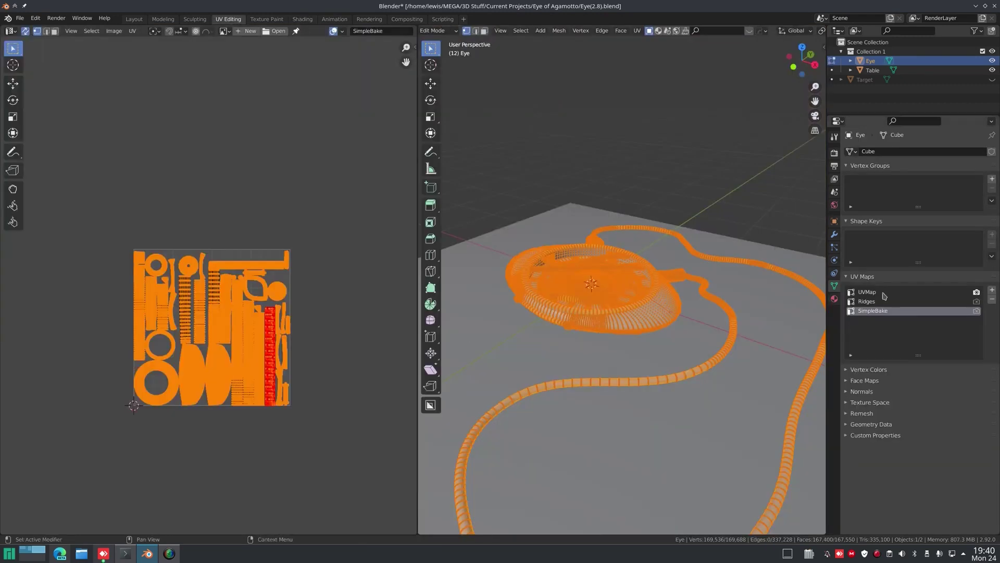
Compare the Eye object's Ridges and SimpleBake UV layouts in edit mode, viewing the model with its materials in between
click(867, 295)
click(867, 303)
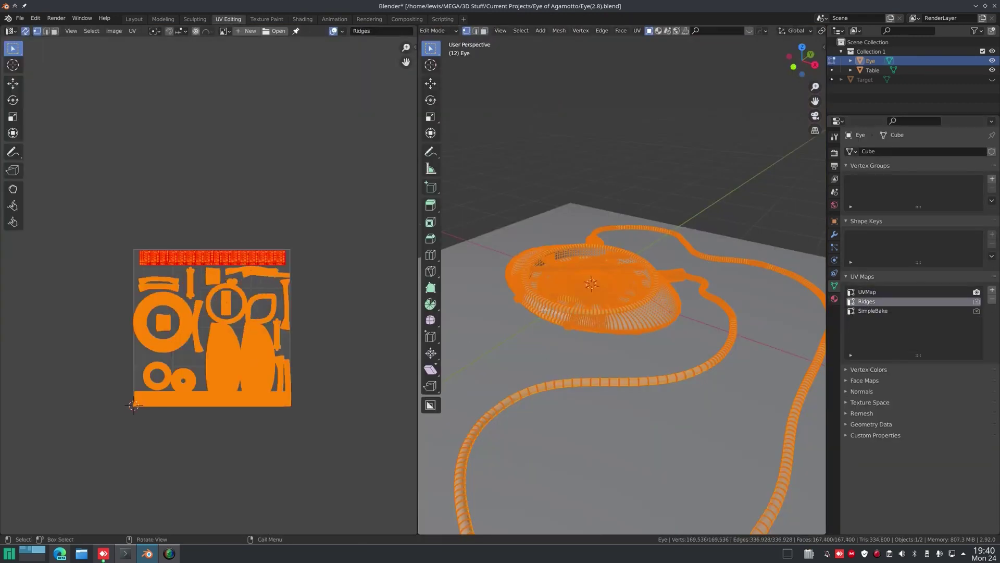
key(Tab)
click(800, 31)
click(867, 310)
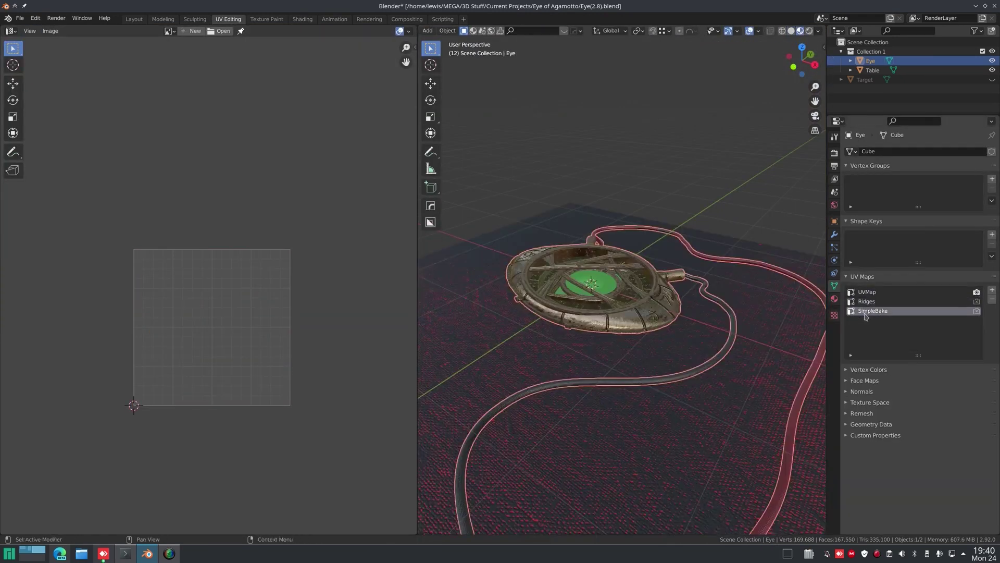
key(Tab)
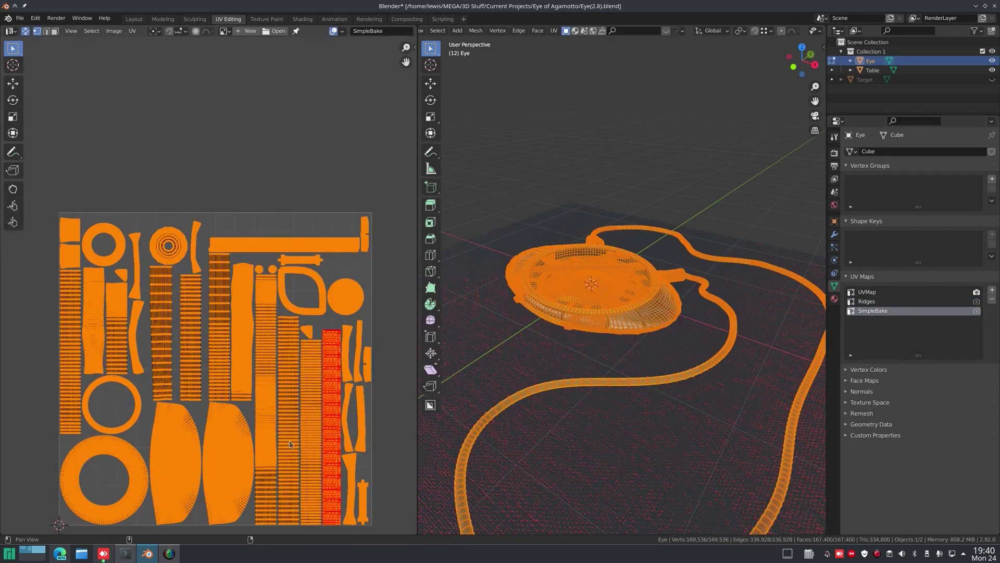
middle_drag(291, 444, 286, 402)
key(Tab)
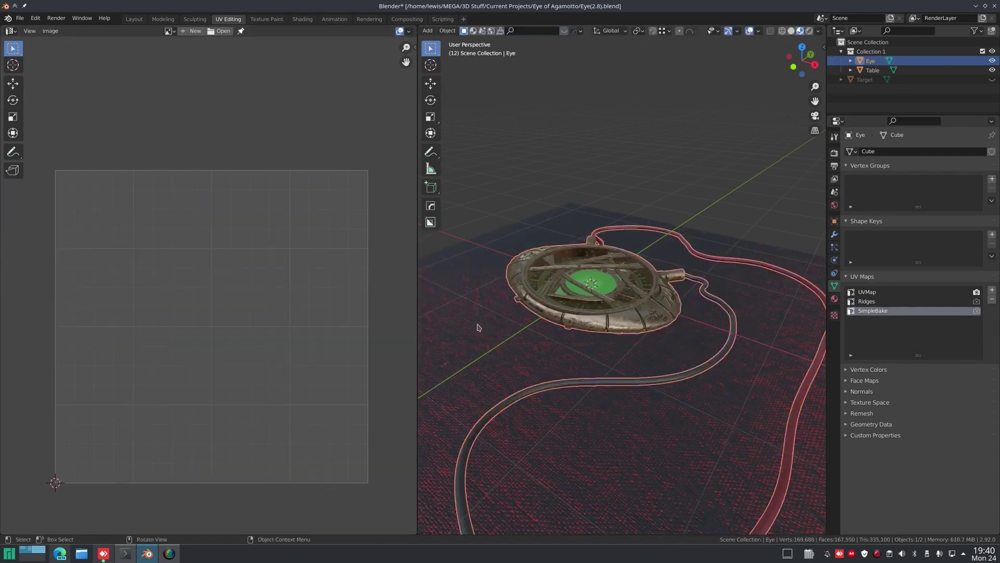
Select the Table object, go through its UVMap, Ridges, Orco and SimpleBake UV maps, and inspect the SimpleBake layout
click(478, 329)
click(860, 295)
click(864, 303)
click(867, 312)
middle_drag(570, 411, 568, 398)
click(867, 320)
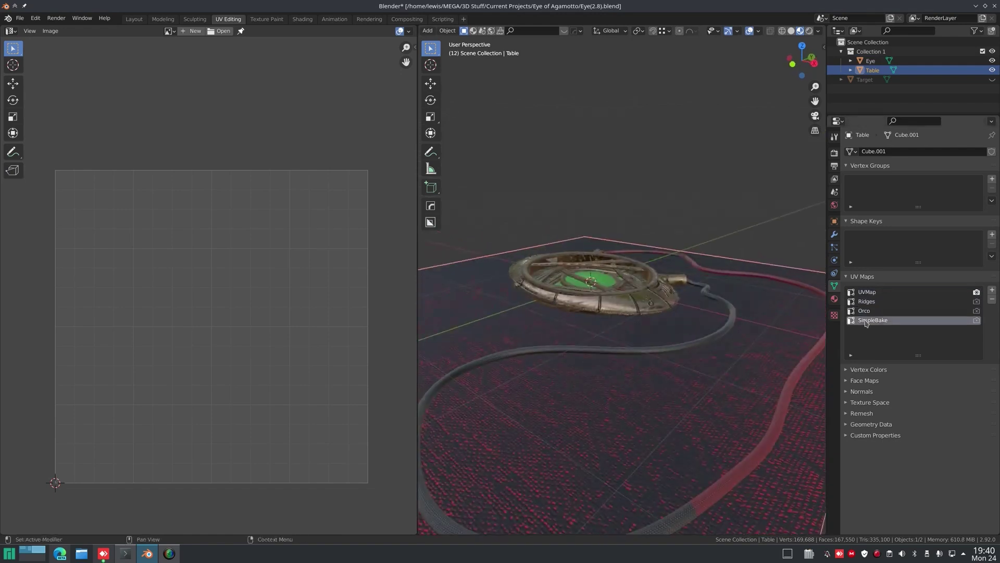
key(Tab)
key(Tab)
middle_drag(588, 354, 592, 368)
Display the render properties and review the SimpleBake settings, collapsing and expanding their section
click(835, 155)
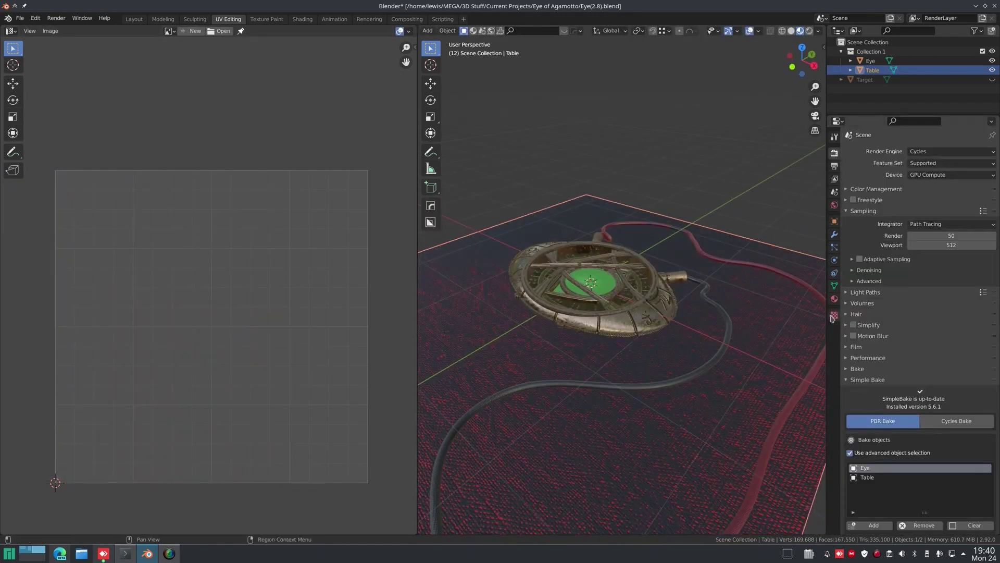
scroll(854, 319, down, 6)
scroll(569, 319, up, 2)
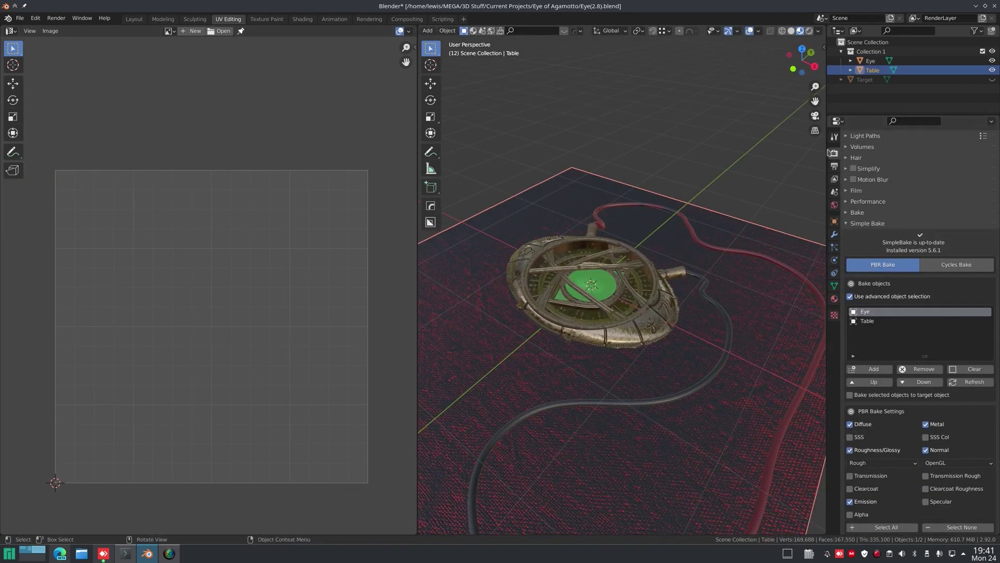
click(849, 224)
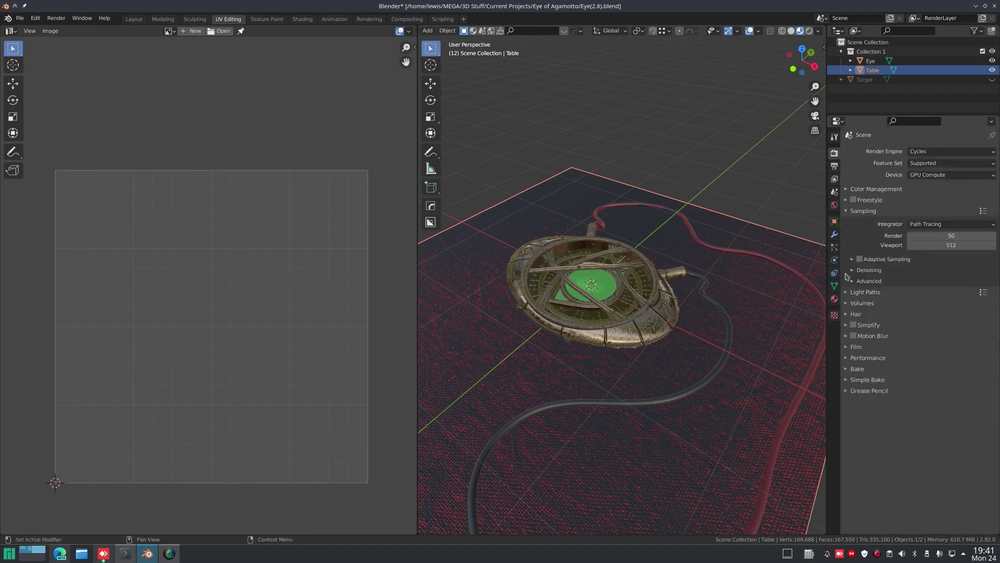
click(845, 377)
scroll(932, 234, down, 8)
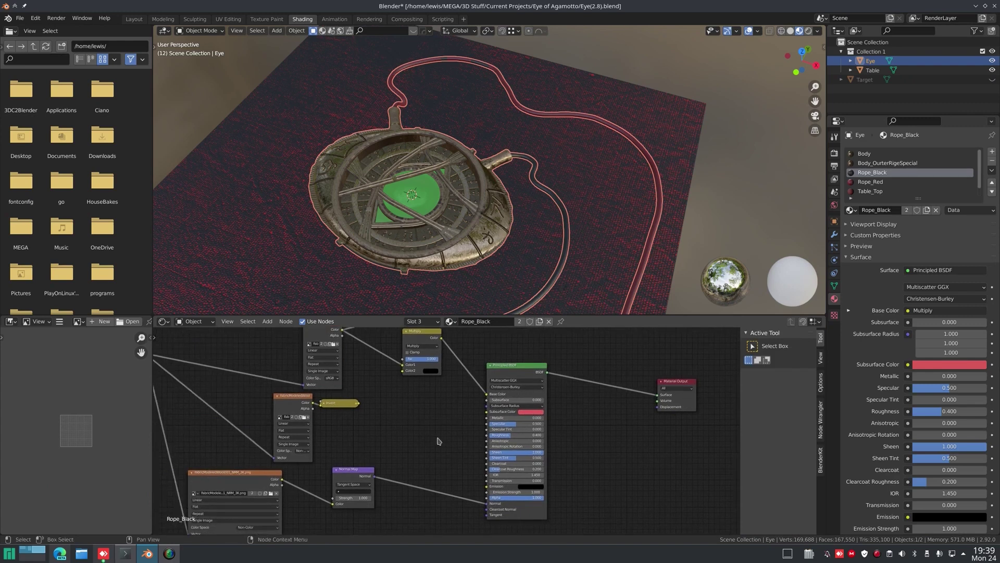
Inspect the Eye's Rope_Red, Table_Top and Stone_Glow materials, including the Emission node of Stone_Glow
click(866, 182)
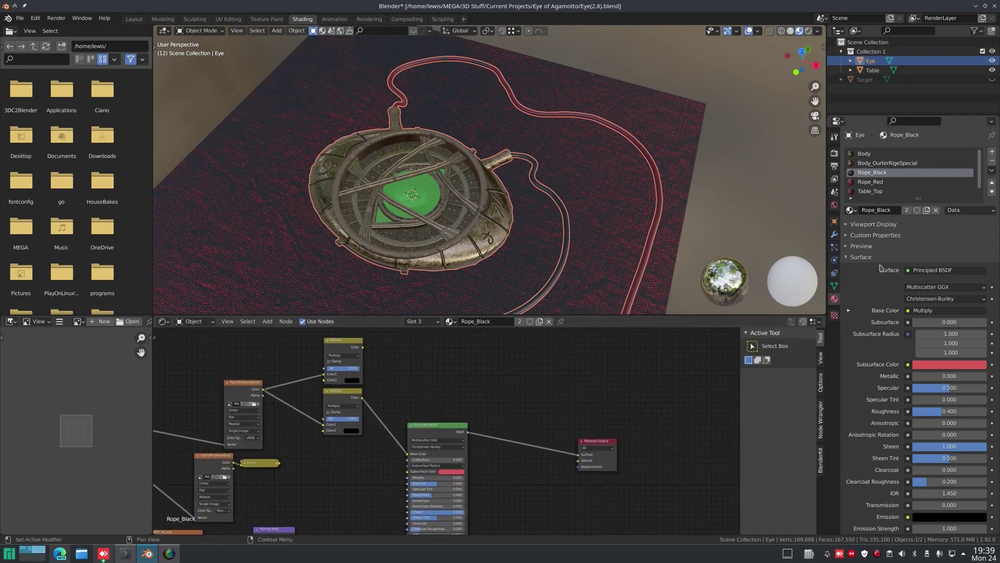
click(863, 194)
scroll(864, 192, down, 1)
click(865, 192)
key(g)
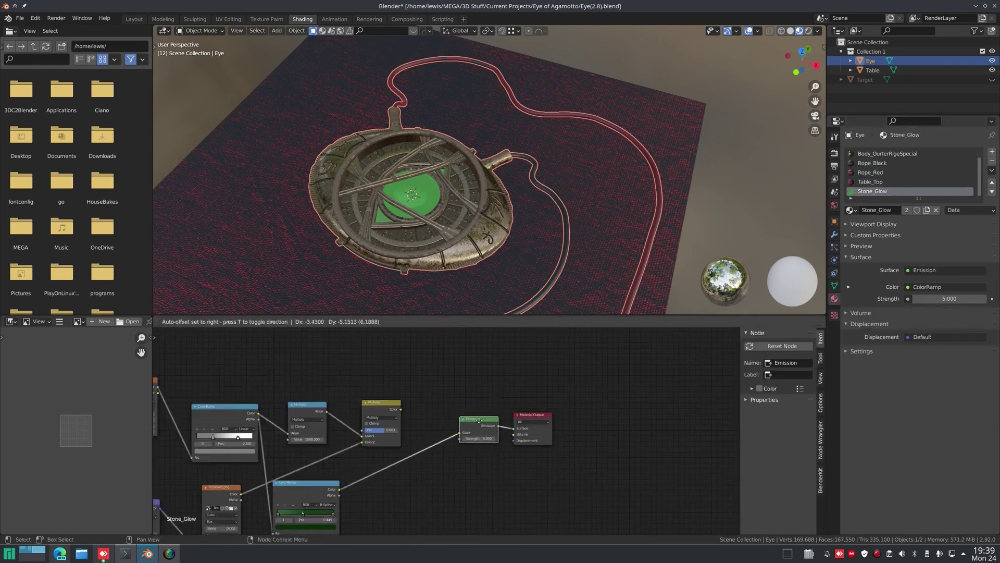
right_click(410, 404)
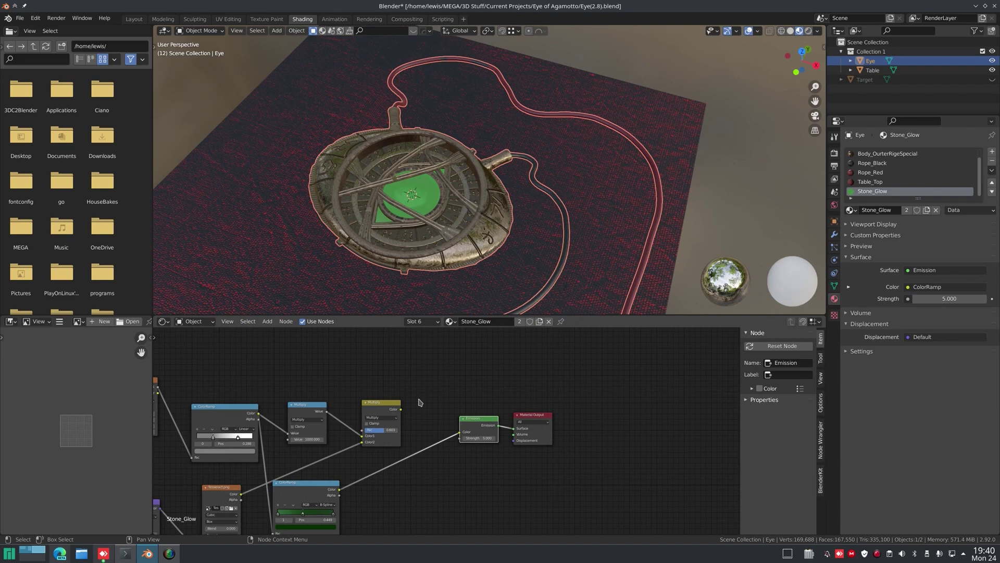
drag(419, 402, 511, 498)
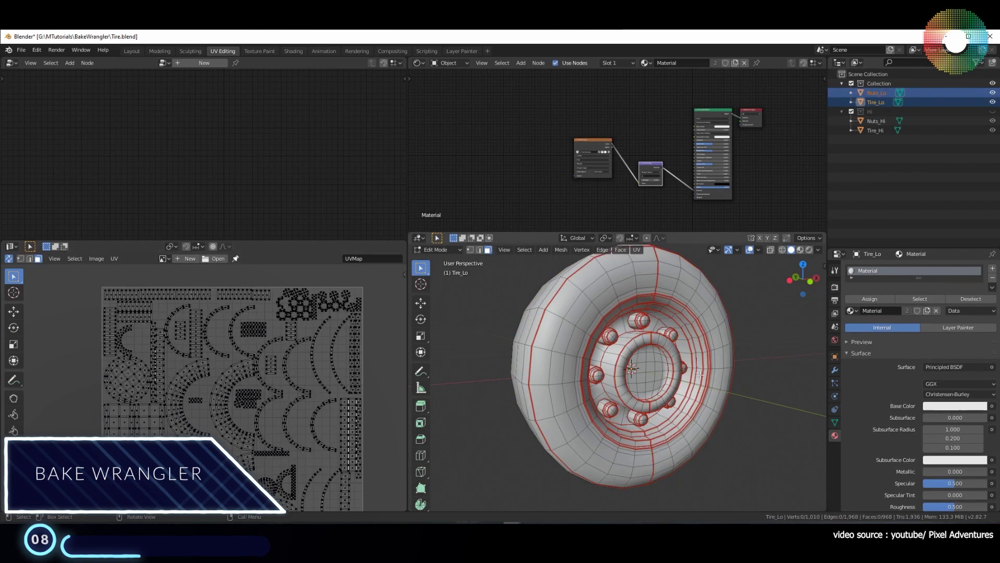
Select all of the low-poly tire's mesh, and set the device of the Normal pass bake node to GPU
key(a)
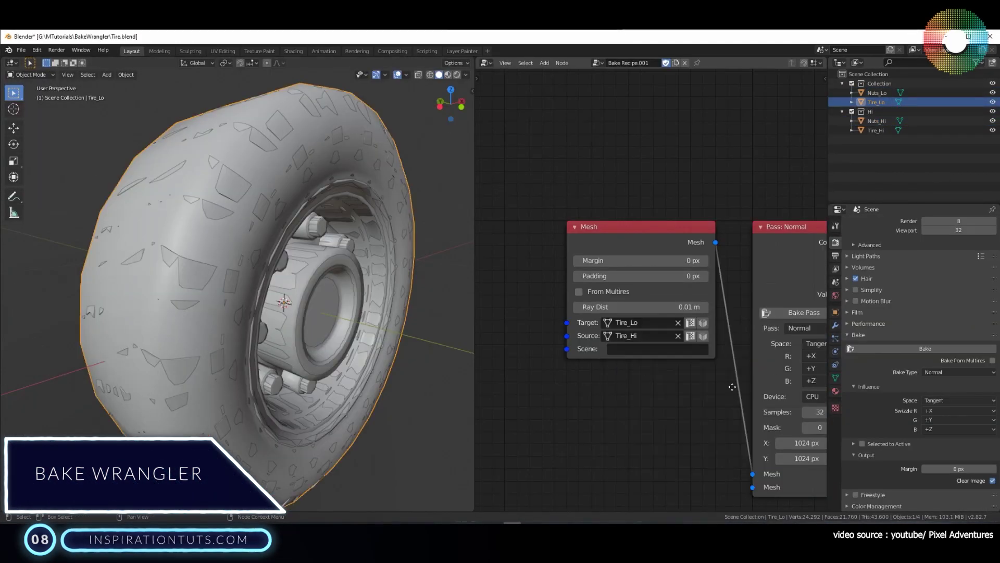
middle_drag(732, 387, 623, 330)
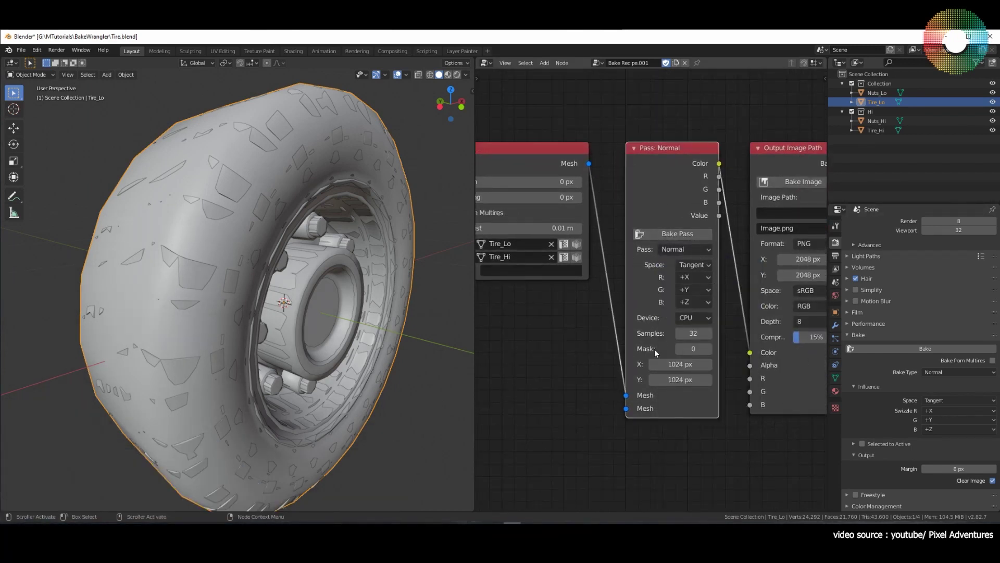
click(686, 318)
click(687, 334)
middle_drag(632, 341, 631, 333)
click(689, 311)
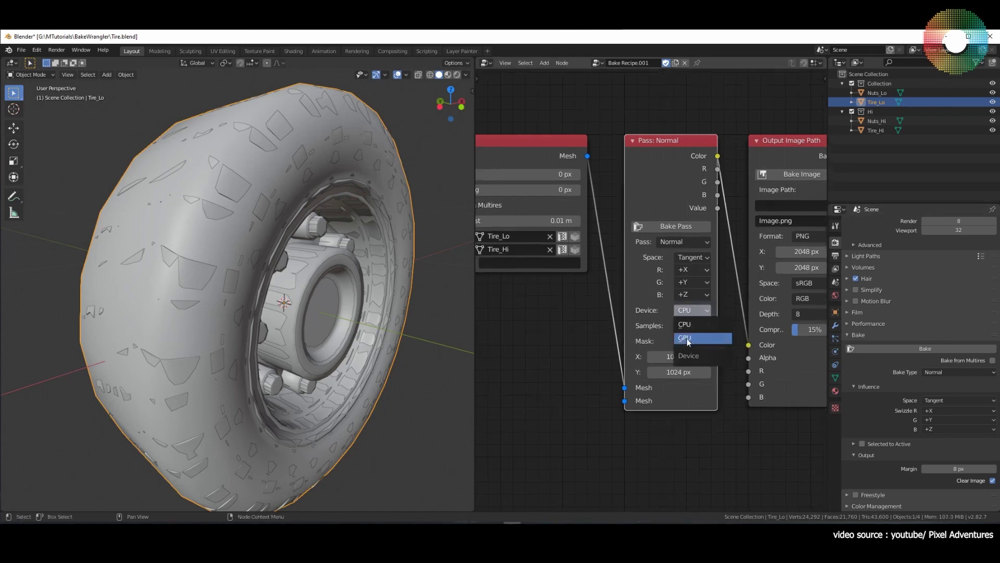
click(687, 339)
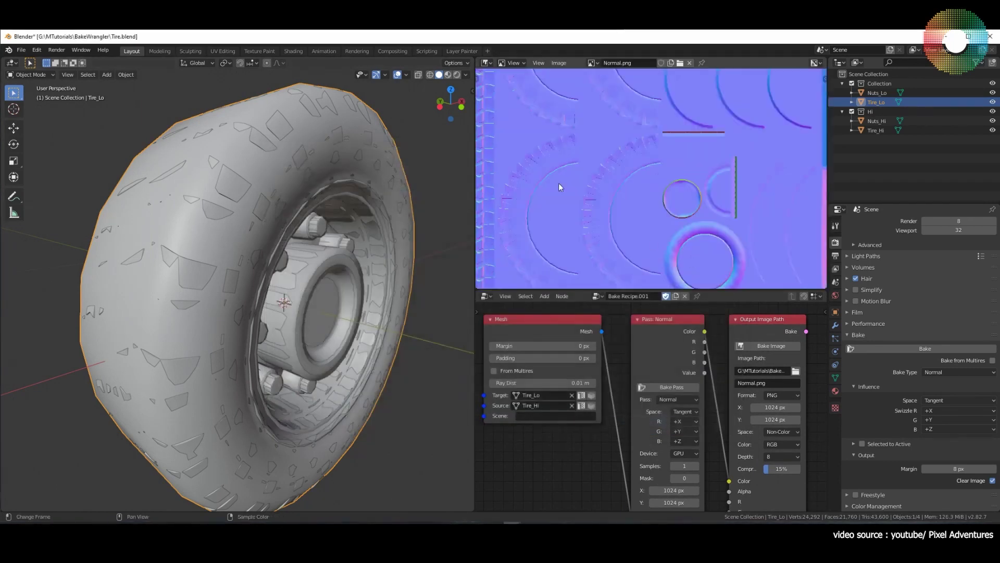
Examine the details of the baked Normal.png map in the image editor
scroll(638, 235, up, 4)
scroll(651, 204, down, 4)
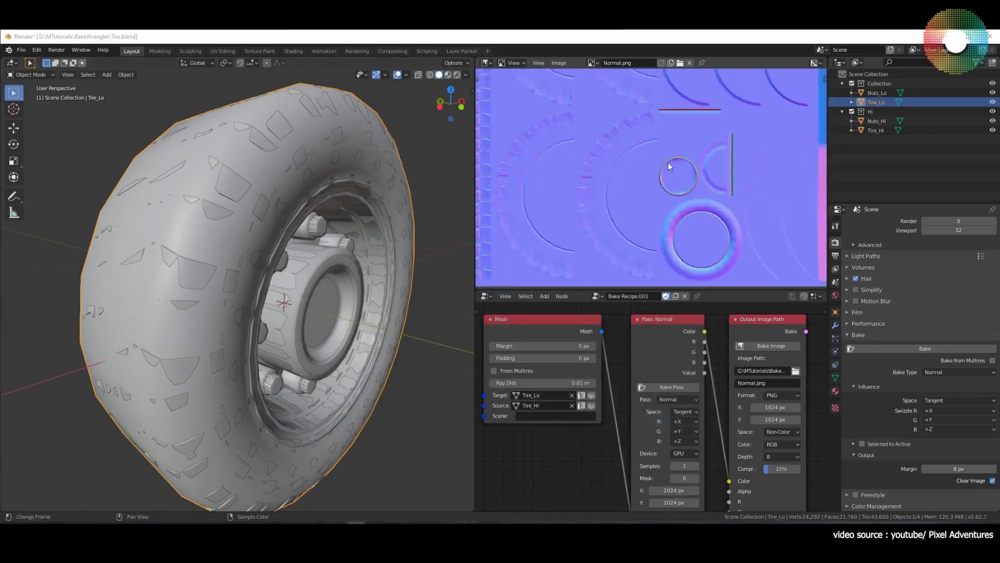
scroll(672, 164, up, 4)
scroll(678, 187, down, 4)
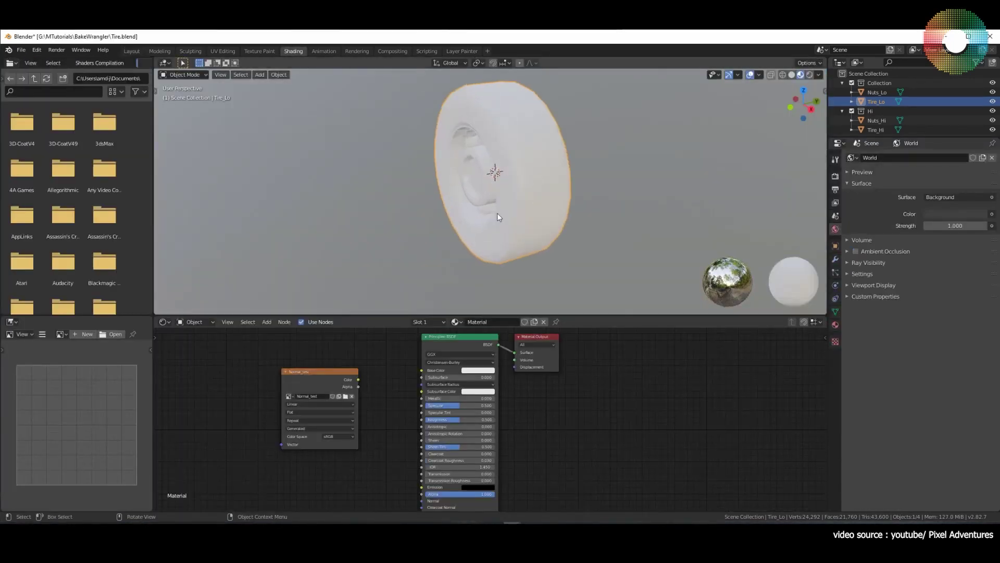
Delete the unconnected image texture node from the low-poly tire's material
scroll(518, 266, up, 2)
middle_drag(323, 387, 459, 361)
click(460, 361)
key(x)
middle_drag(444, 434, 483, 443)
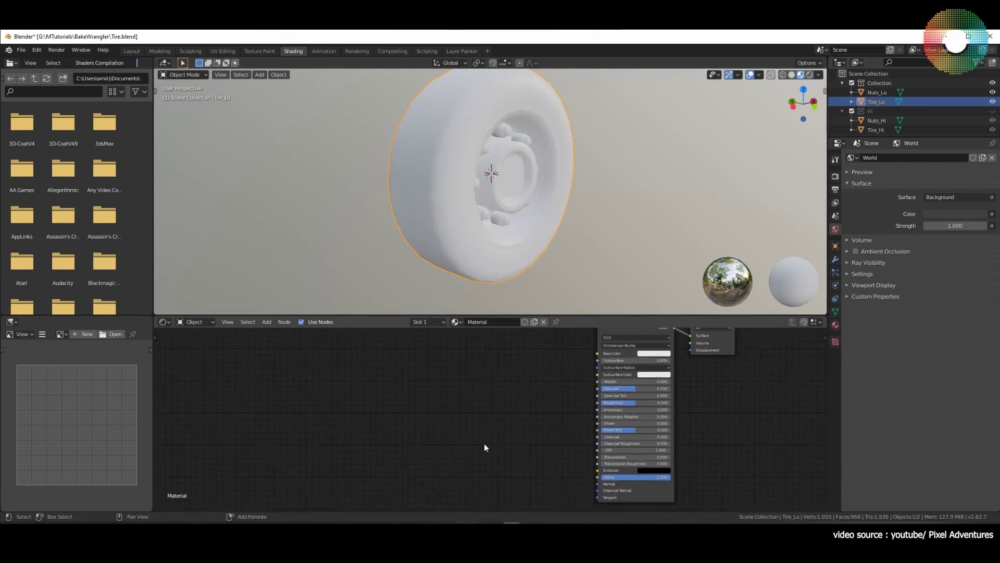
Add an Image Texture node using Normal.png to the low-poly tire's material
mouse_move(365, 442)
click(444, 358)
click(423, 391)
click(432, 417)
click(448, 425)
drag(460, 393, 392, 381)
Add a Normal Map node and connect it between the Normal.png texture's Color and the Principled shader's Normal input
key(shift+a)
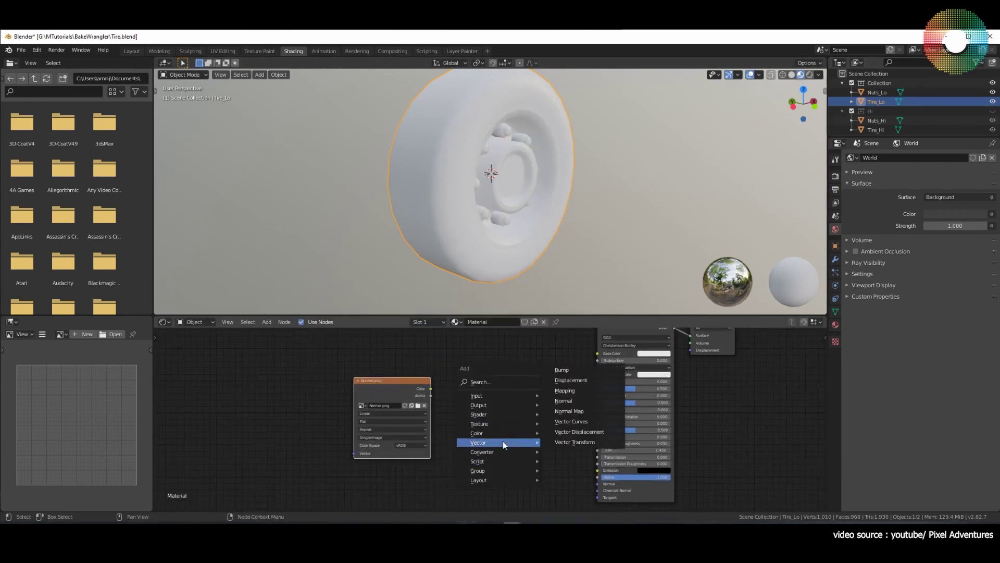
click(571, 422)
drag(533, 438, 597, 484)
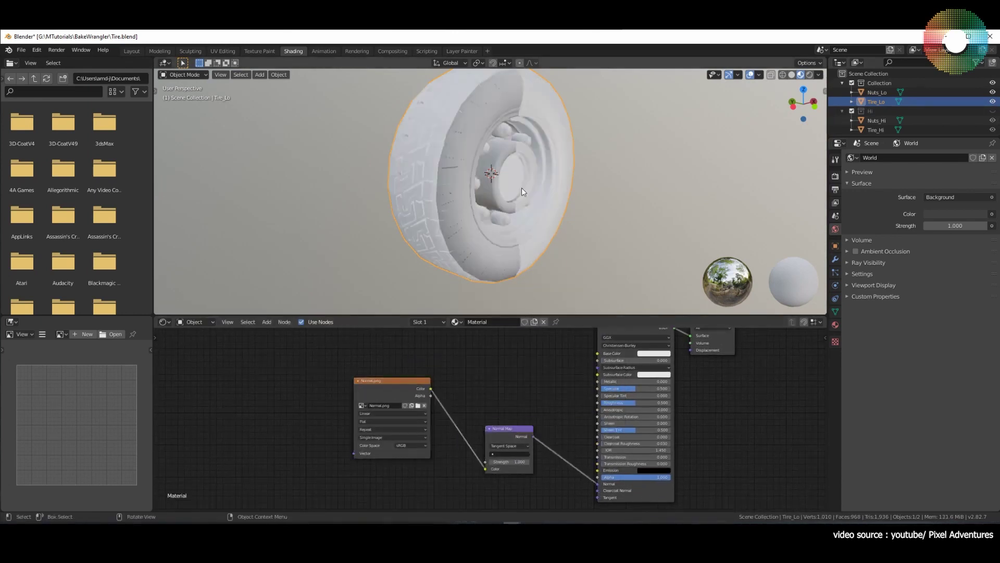
Set the color space of the Normal.png texture to Non-Color and check the shading around the wheel hub
scroll(521, 188, up, 3)
shift+middle_drag(521, 188, 530, 281)
scroll(509, 423, down, 1)
middle_drag(508, 423, 553, 385)
click(465, 402)
click(470, 427)
middle_drag(502, 229, 517, 173)
scroll(518, 173, down, 5)
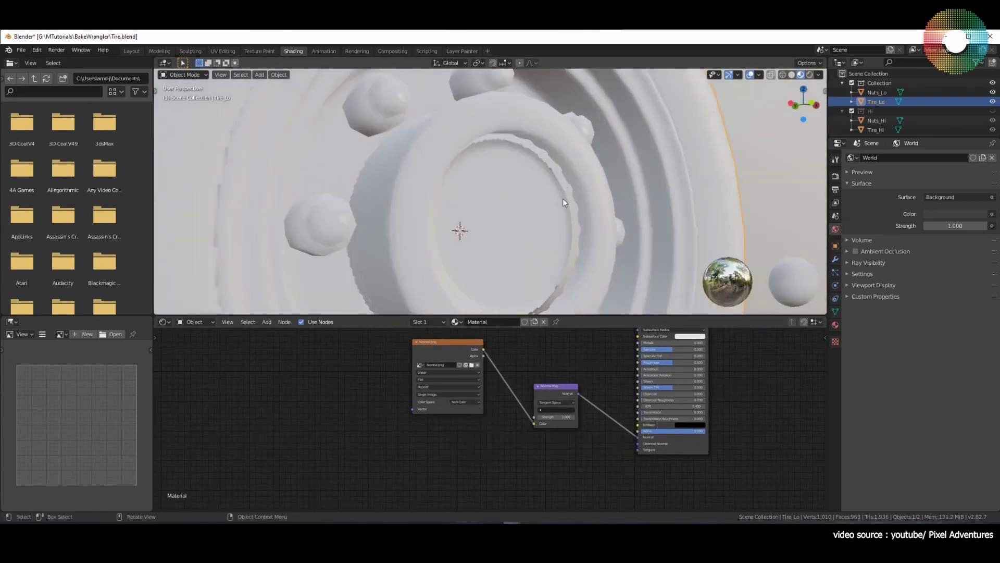
Set the Normal pass to 4096 × 4096 px and the output image to 2048 × 2048 px, and bake the image
click(132, 50)
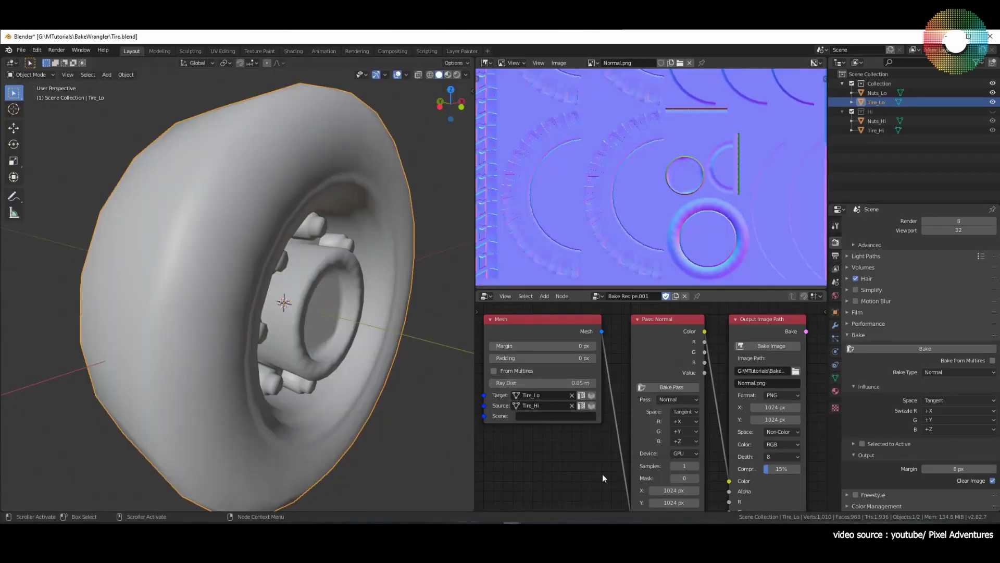
middle_drag(673, 487, 675, 474)
text(2)
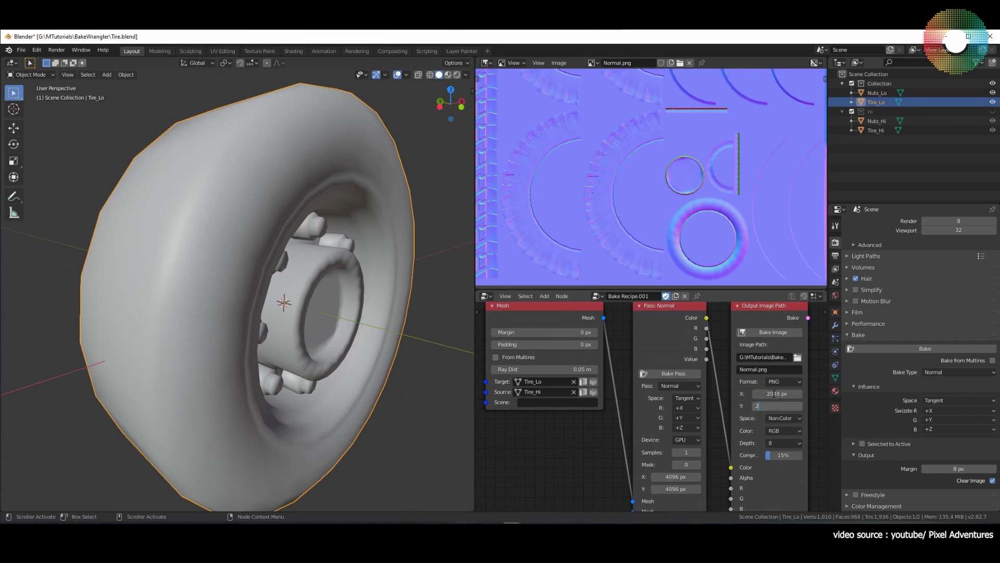
text(048)
key(Return)
click(770, 332)
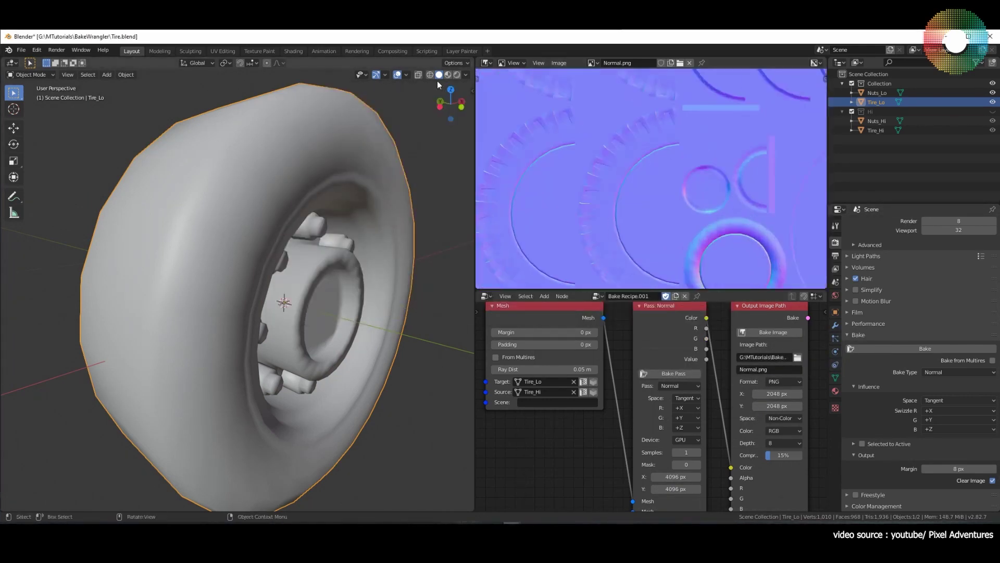
Compare the tire's tread and hub with the baked normal map connected and disconnected
click(299, 53)
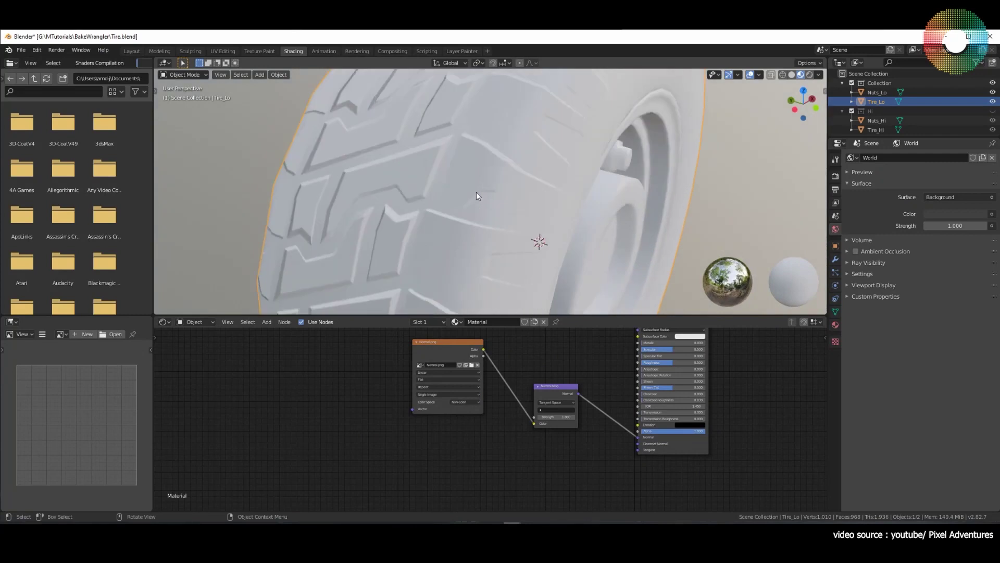
middle_drag(476, 194, 514, 196)
scroll(515, 197, down, 3)
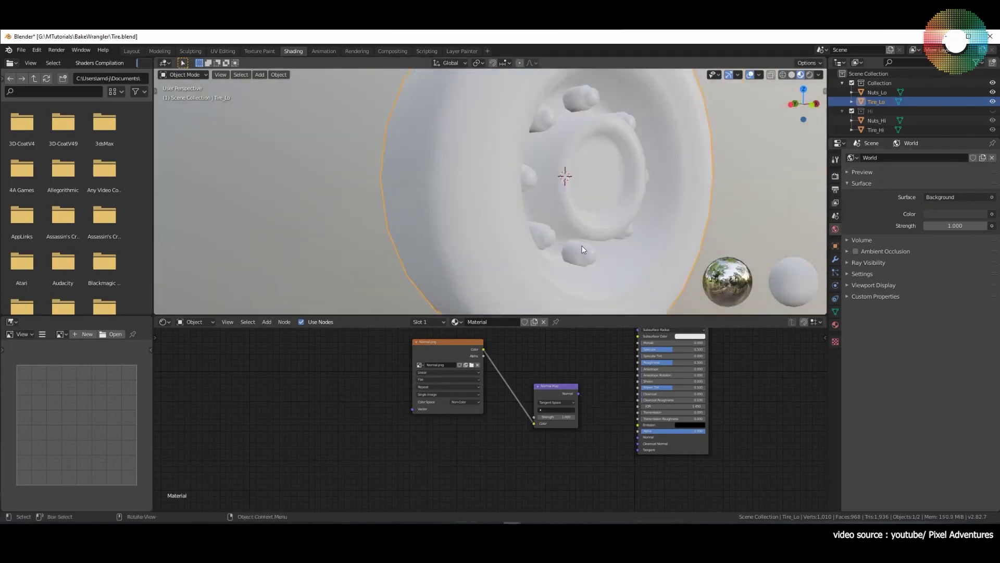
scroll(583, 249, down, 4)
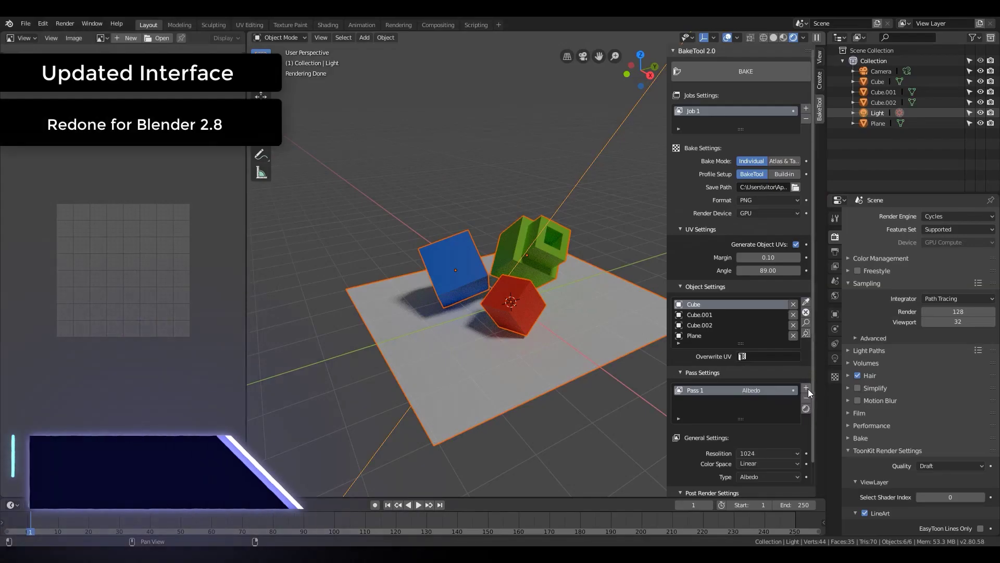
Add two BakeTool passes, setting Pass 2 to Ambient Occlusion and Pass 3 to Shadows
click(753, 368)
click(757, 391)
click(698, 367)
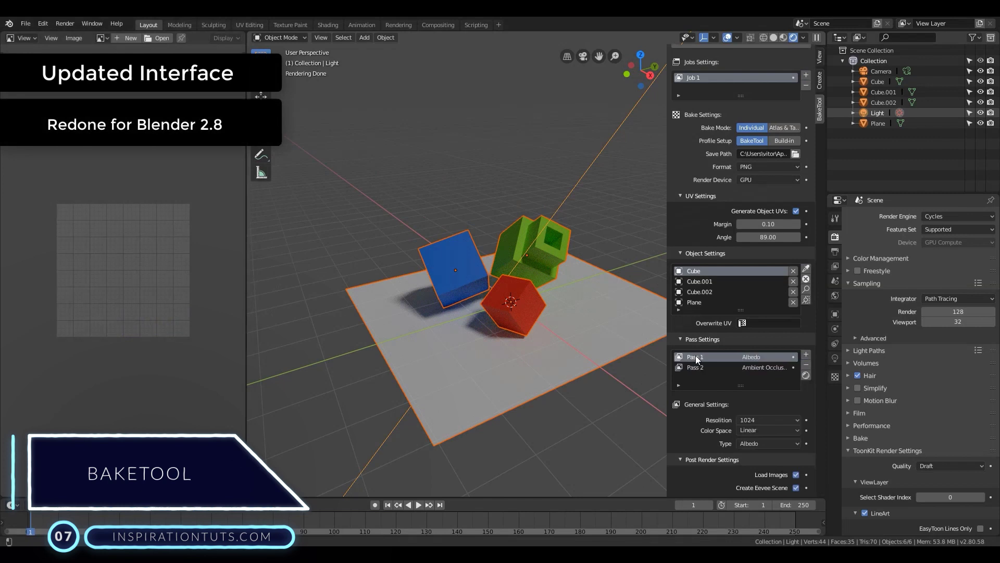
click(777, 368)
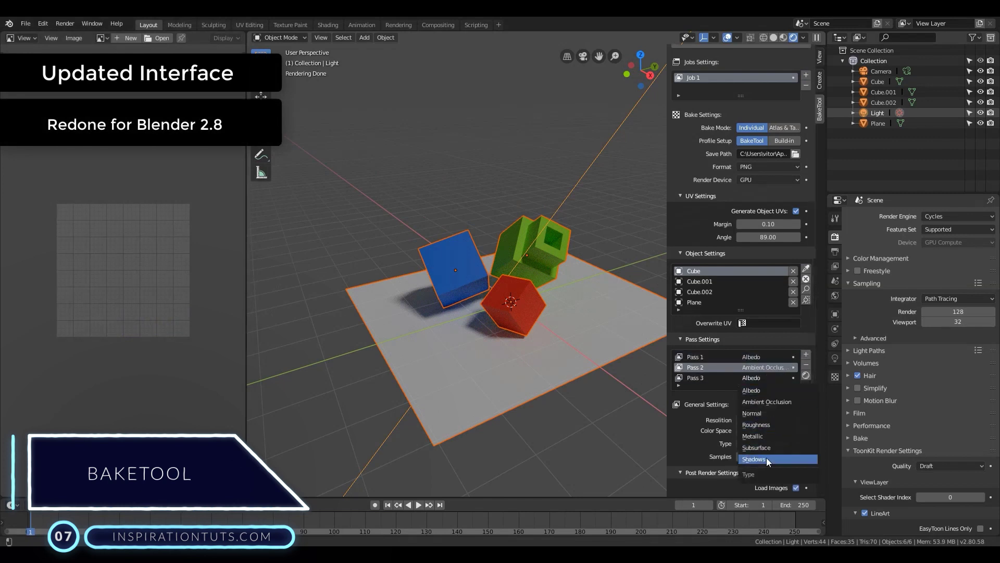
click(767, 459)
Set the resolution of the Albedo, Ambient Occlusion and Shadows passes to 256
click(698, 357)
click(762, 421)
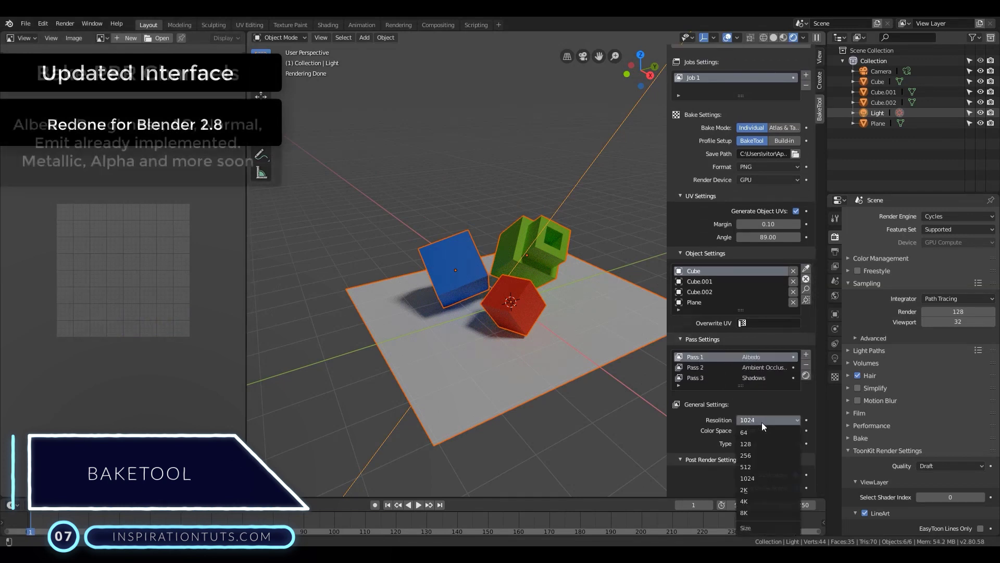
click(764, 457)
click(699, 367)
click(761, 420)
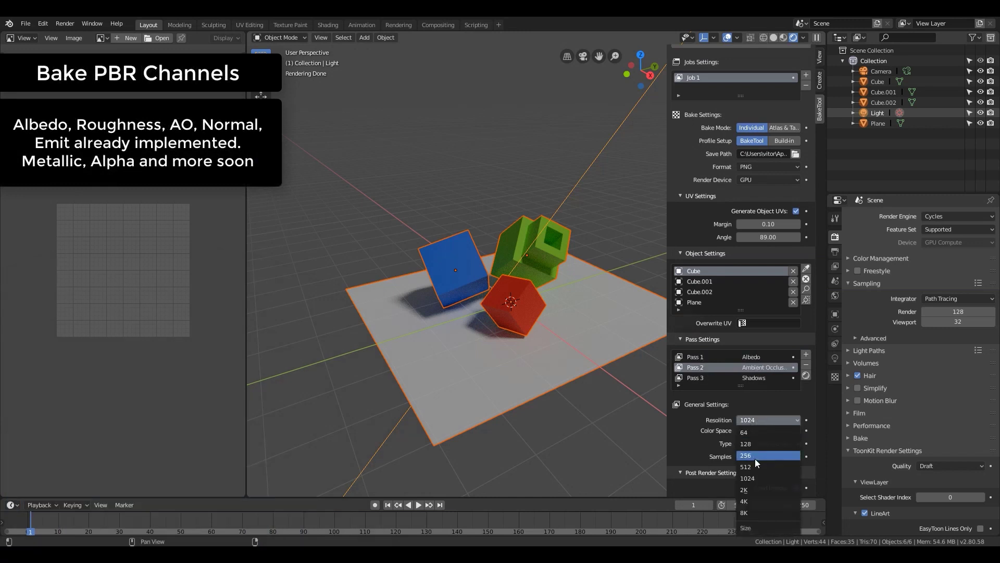
click(755, 458)
click(704, 376)
click(760, 421)
click(755, 453)
Review the settings of all three passes, including the color space options of the Shadows pass
click(696, 368)
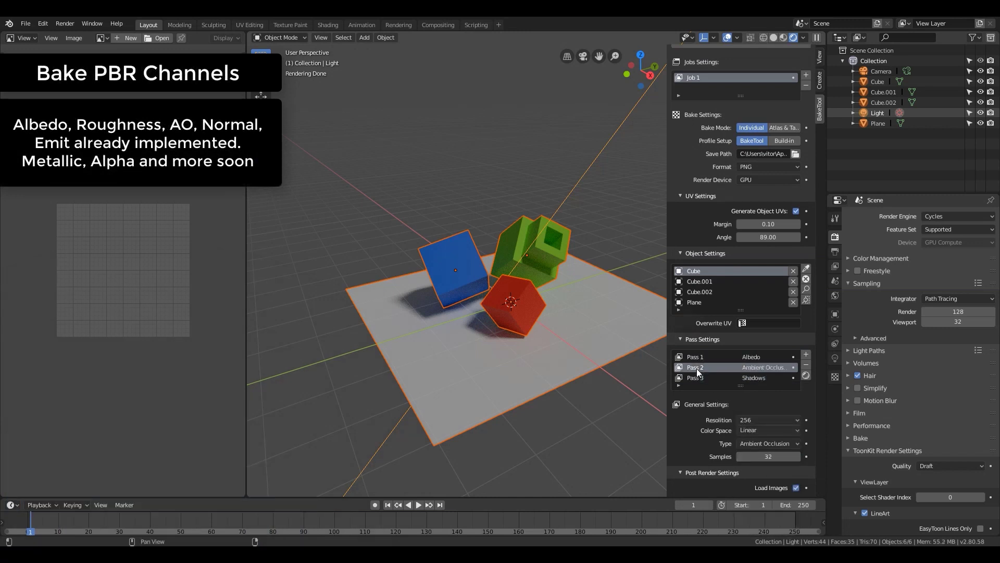
click(694, 359)
click(695, 376)
scroll(718, 417, up, 2)
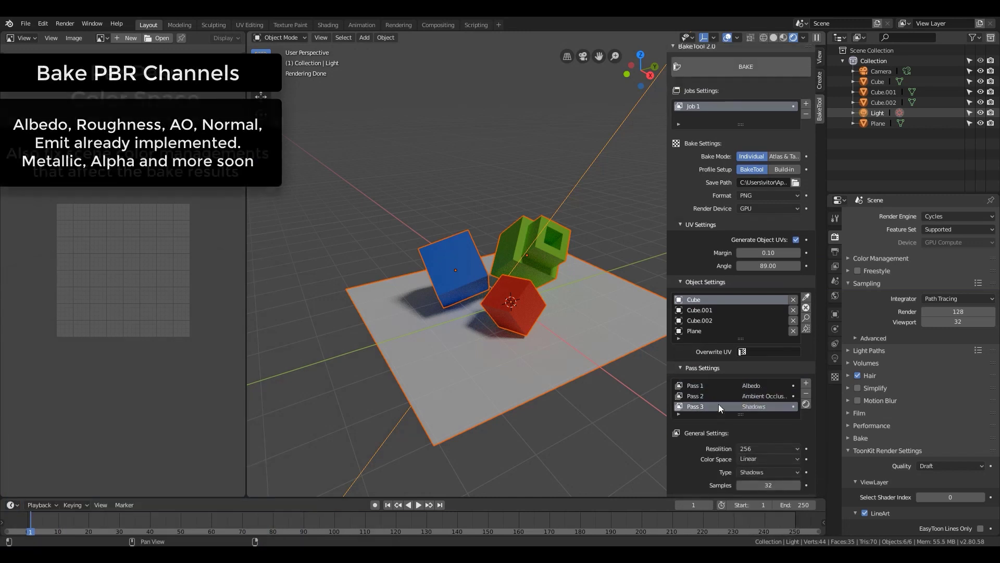
scroll(719, 406, down, 2)
click(760, 418)
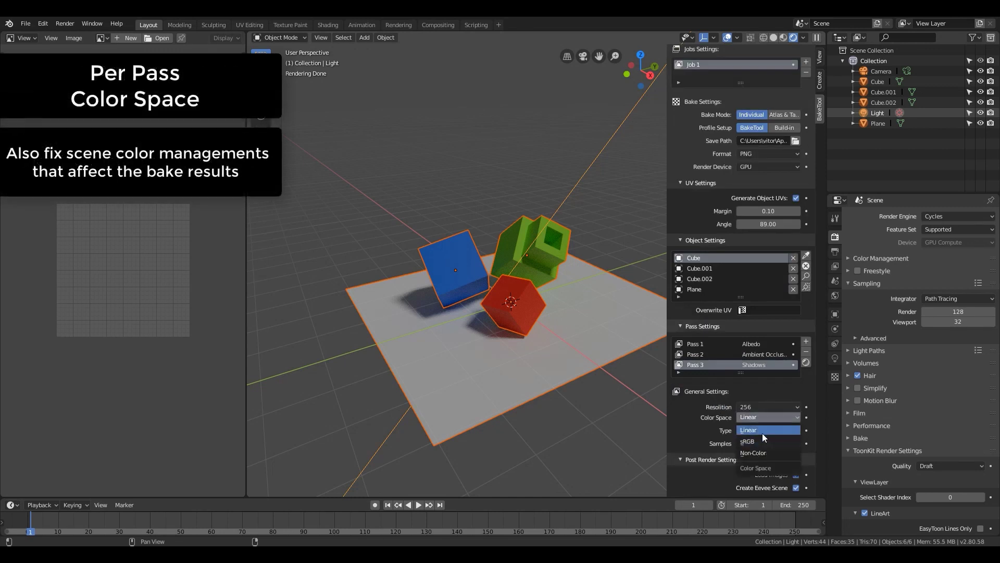
click(761, 433)
scroll(699, 343, up, 2)
click(706, 388)
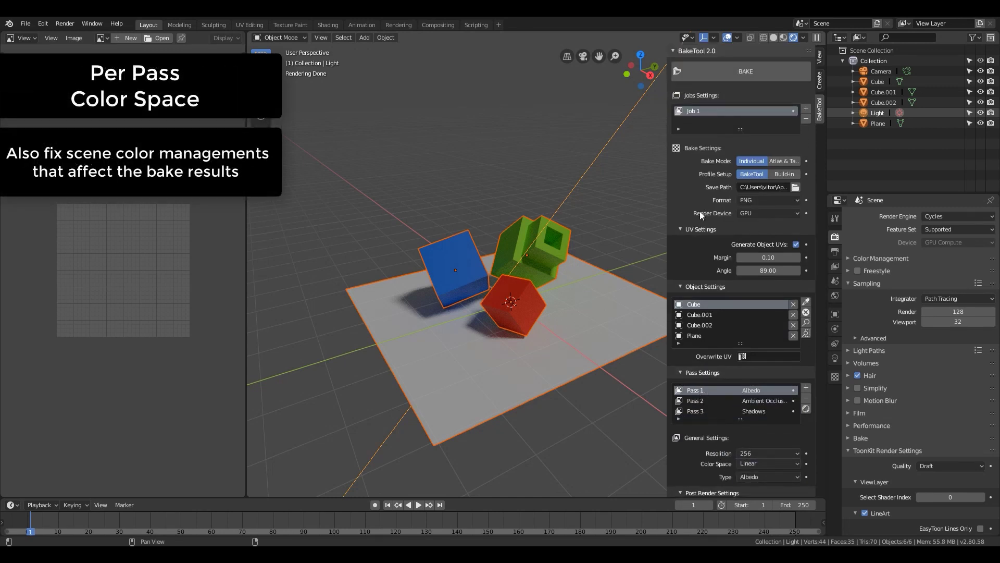
scroll(719, 339, down, 2)
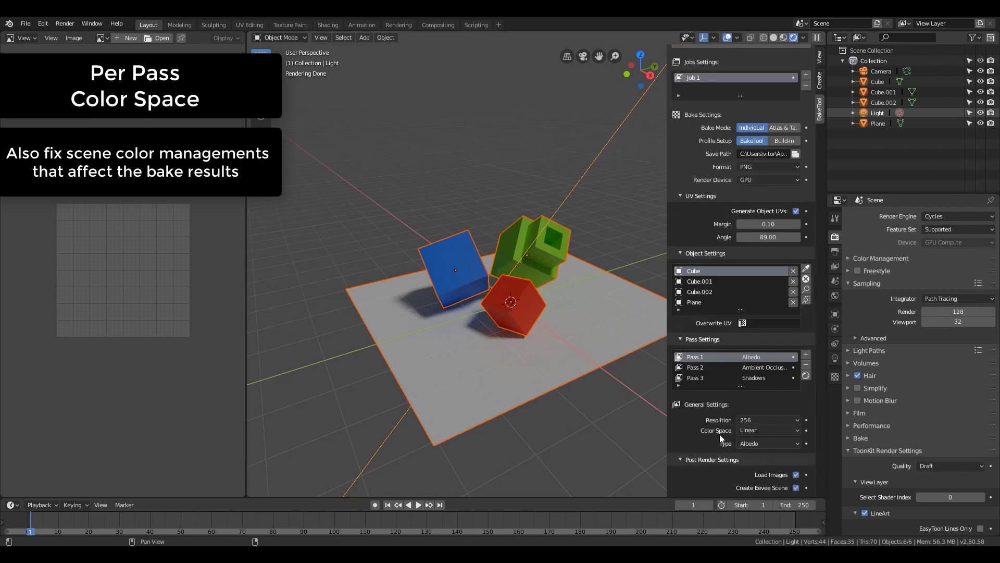
scroll(757, 459, up, 2)
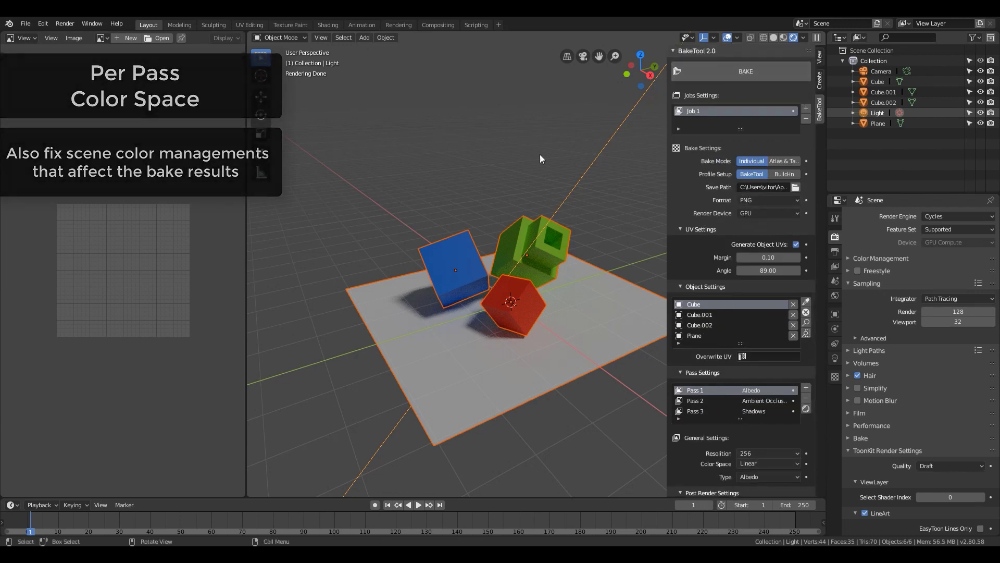
Set the BakeTool render device to CPU and start the bake
middle_drag(540, 155, 579, 200)
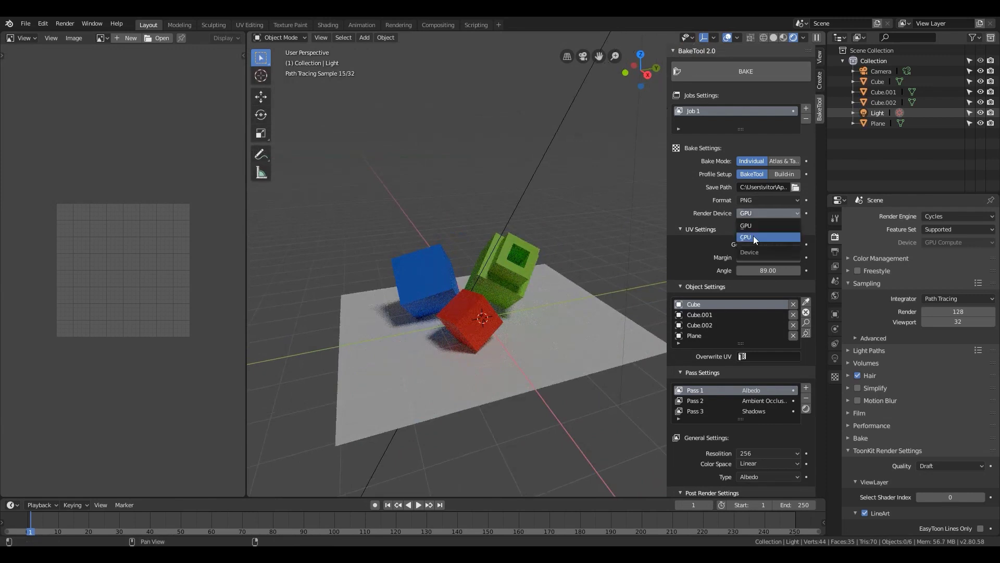
click(753, 237)
click(717, 73)
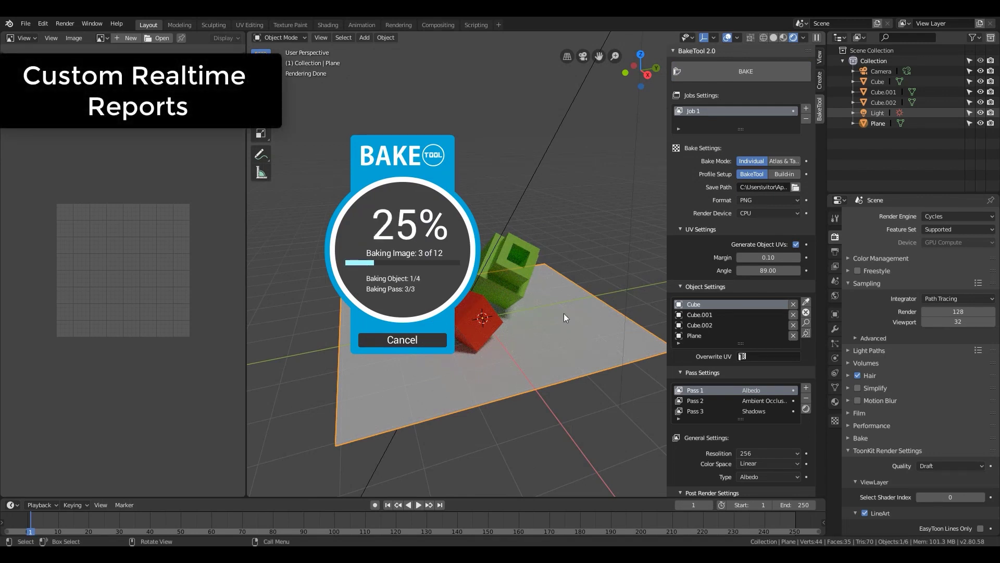
Hide the sidebar and move the bake progress report clear of the objects in the viewport
mouse_move(564, 314)
middle_down()
mouse_move(492, 315)
mouse_move(585, 310)
mouse_move(562, 339)
mouse_move(555, 373)
mouse_move(578, 389)
middle_up()
key(n)
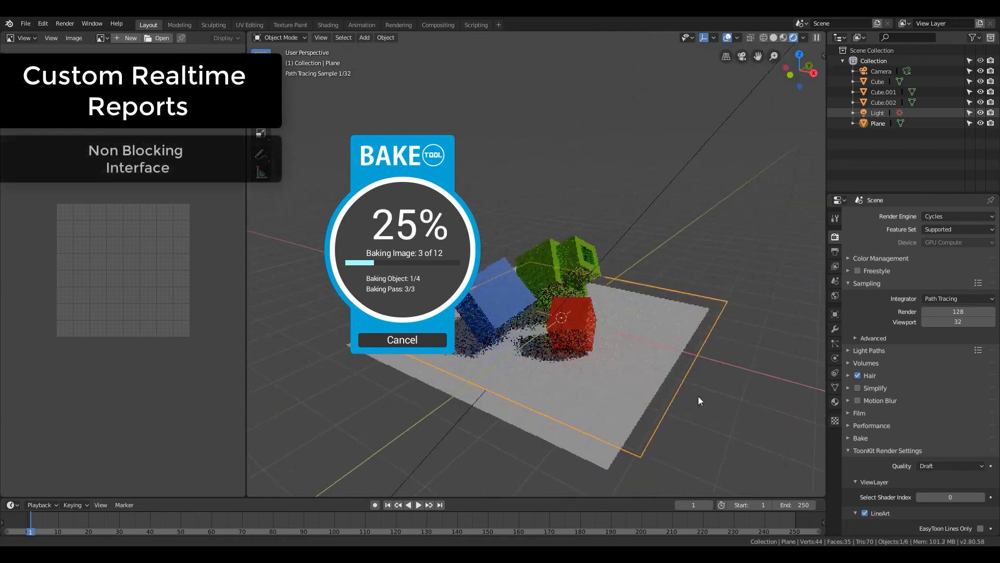
middle_drag(699, 397, 624, 360)
scroll(648, 364, down, 3)
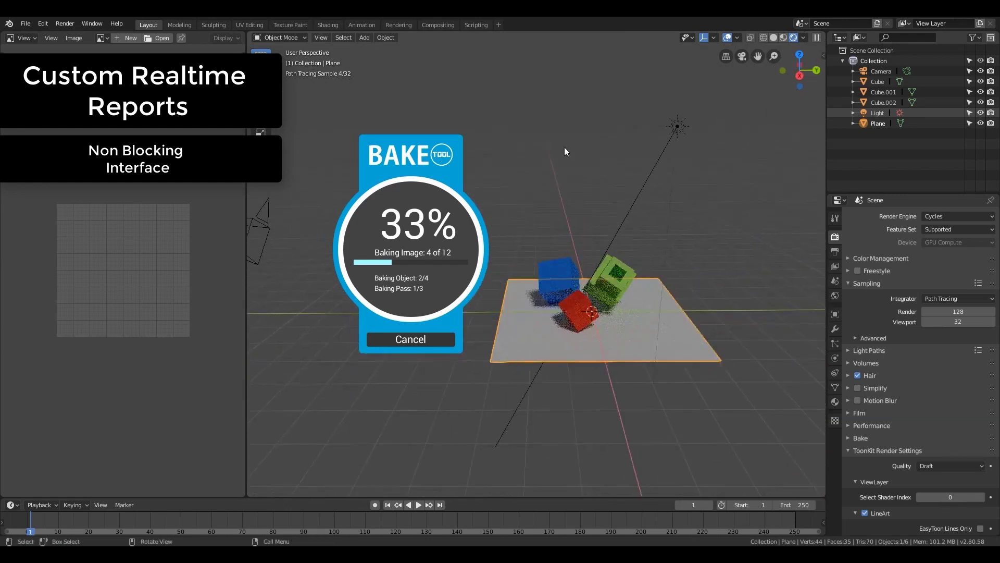
drag(564, 147, 323, 289)
Switch the viewport to LookDev shading and view the cubes from several angles while the bake runs
scroll(568, 252, up, 3)
middle_drag(513, 238, 586, 210)
scroll(537, 233, down, 2)
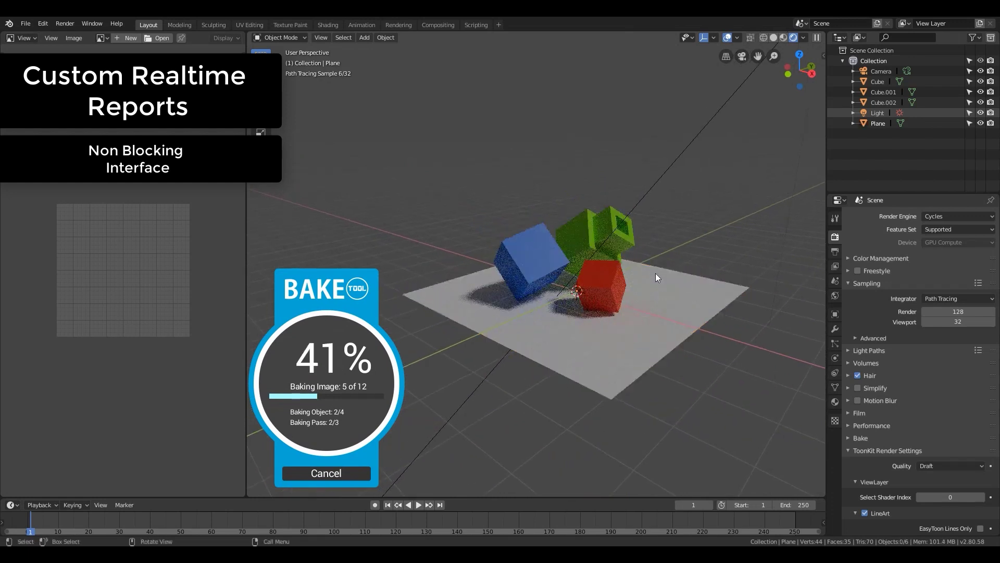
middle_drag(655, 273, 550, 312)
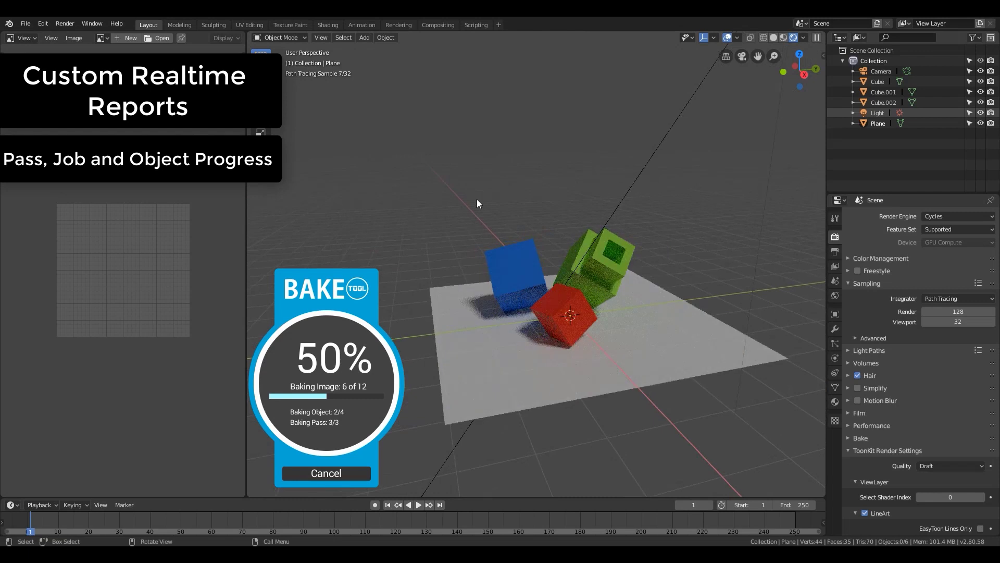
click(784, 38)
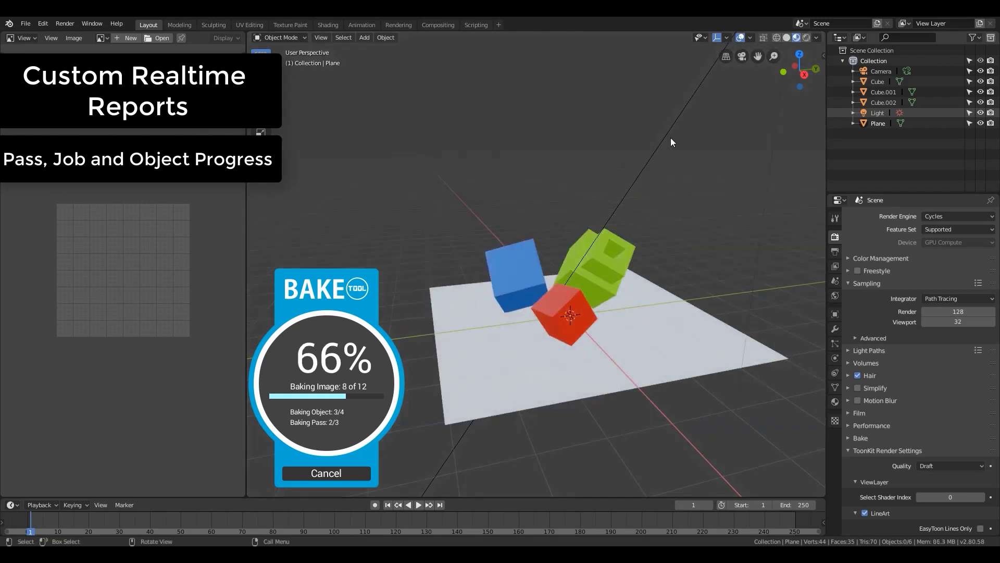
middle_drag(671, 137, 574, 232)
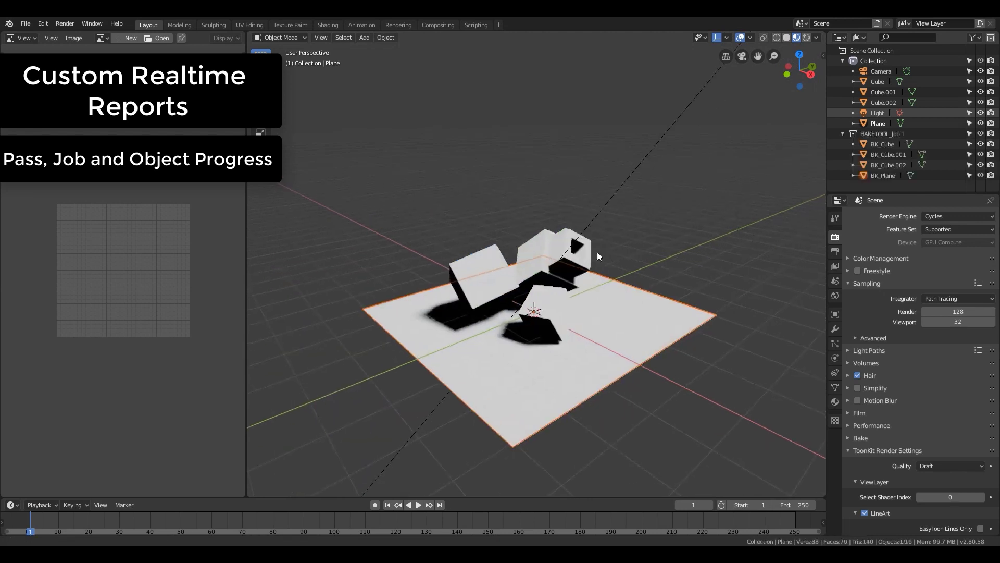
Collapse both collections, hide the original Collection and make BAKETOOL_Job 1 active
click(843, 61)
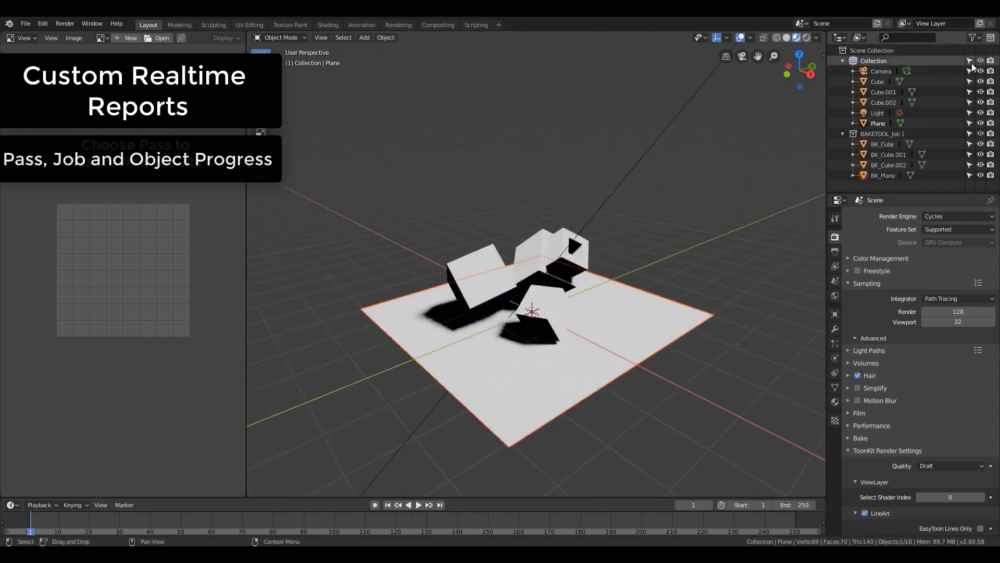
click(843, 71)
click(982, 61)
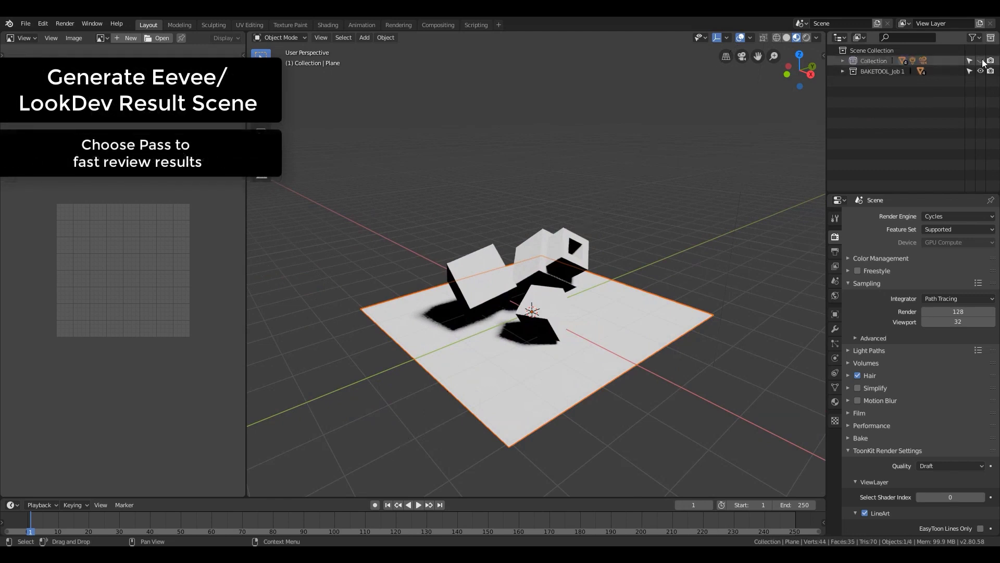
click(882, 71)
Preview the baked Ambient Occlusion and Shadows passes on the result objects, and select the Albedo pass
middle_drag(646, 219, 652, 244)
key(n)
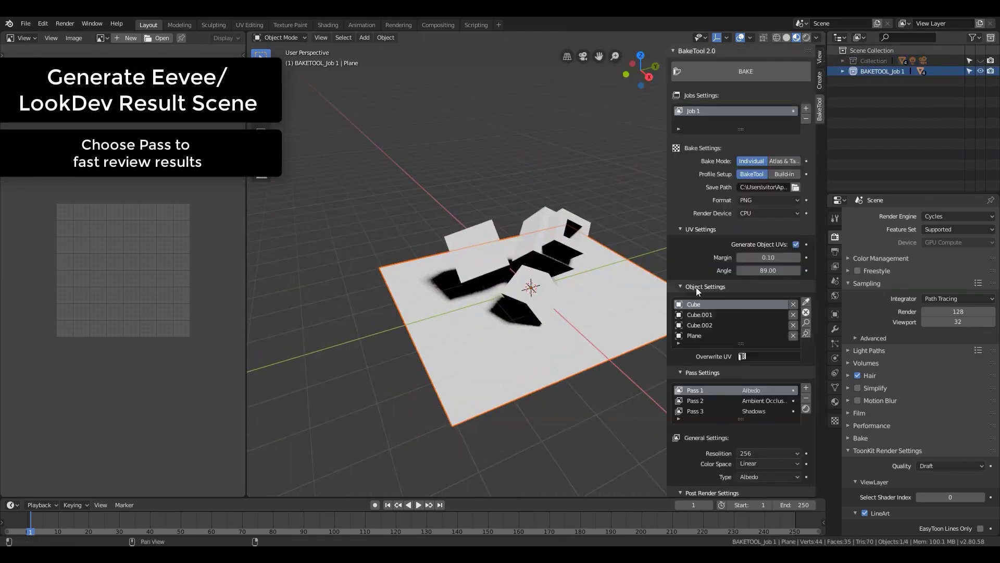
click(698, 366)
middle_drag(527, 309, 548, 298)
scroll(548, 298, up, 2)
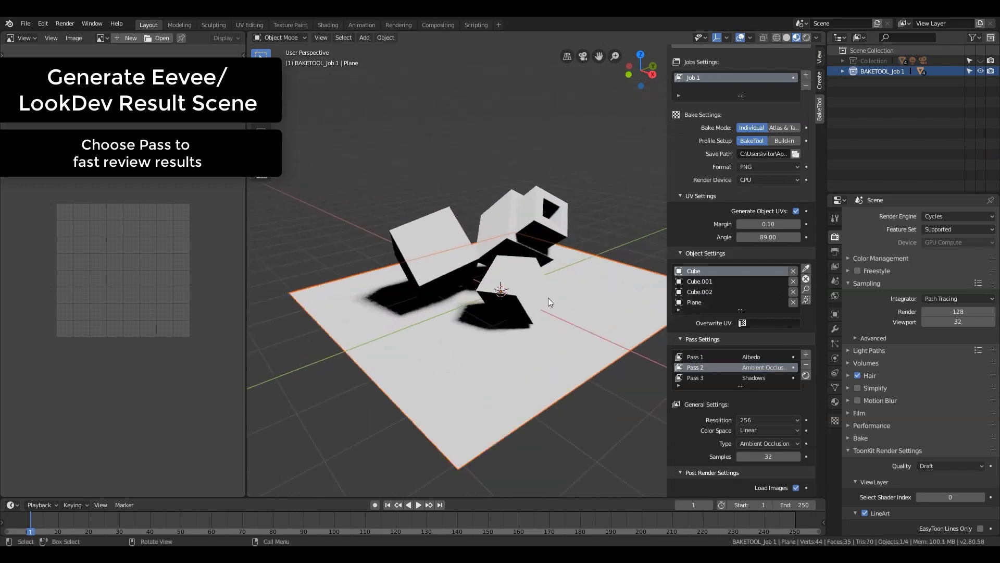
click(806, 375)
click(716, 378)
click(807, 376)
middle_drag(661, 317, 521, 313)
click(696, 357)
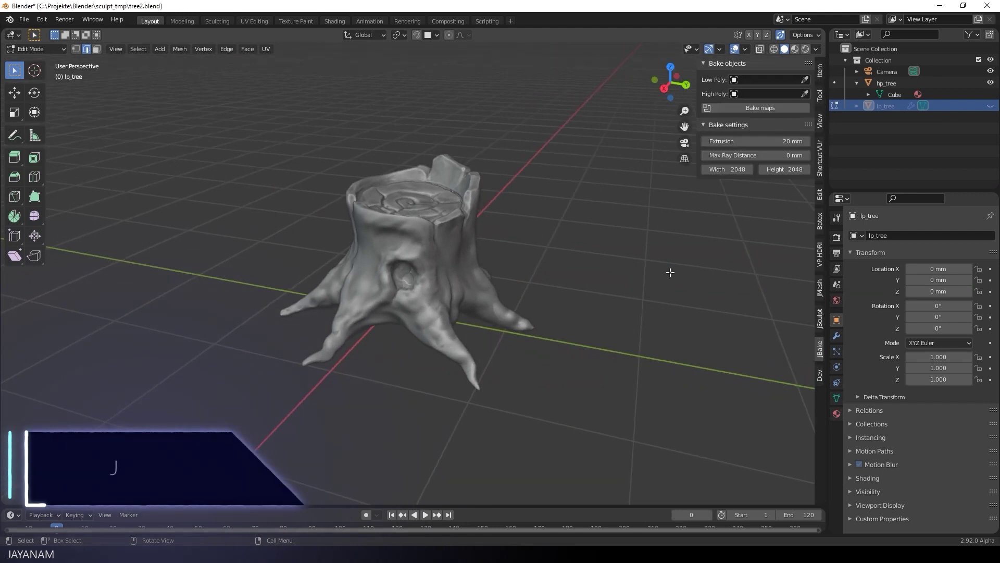
Set lp_tree as the low-poly and hp_tree as the high-poly bake object in JBake
click(766, 79)
click(752, 118)
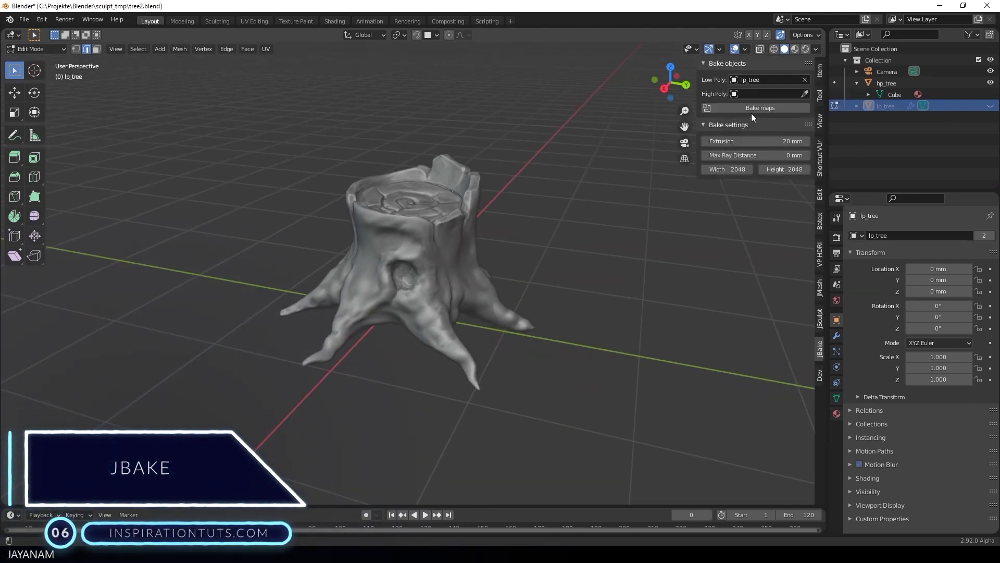
click(759, 94)
click(753, 118)
Split the 3D viewport vertically and turn the new area into a Shader Editor showing mat_tree
drag(827, 29, 425, 33)
click(437, 35)
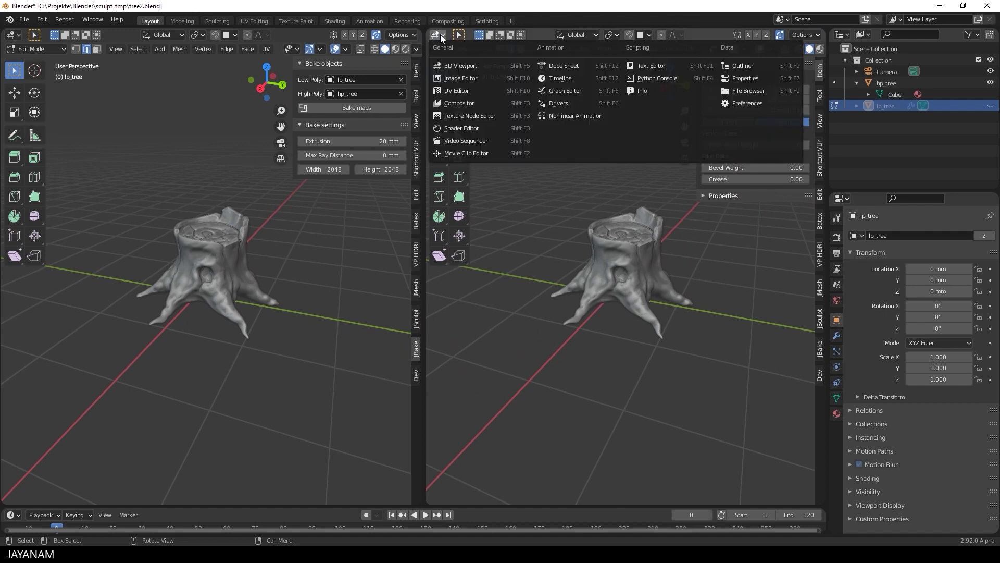
click(460, 128)
scroll(575, 176, up, 4)
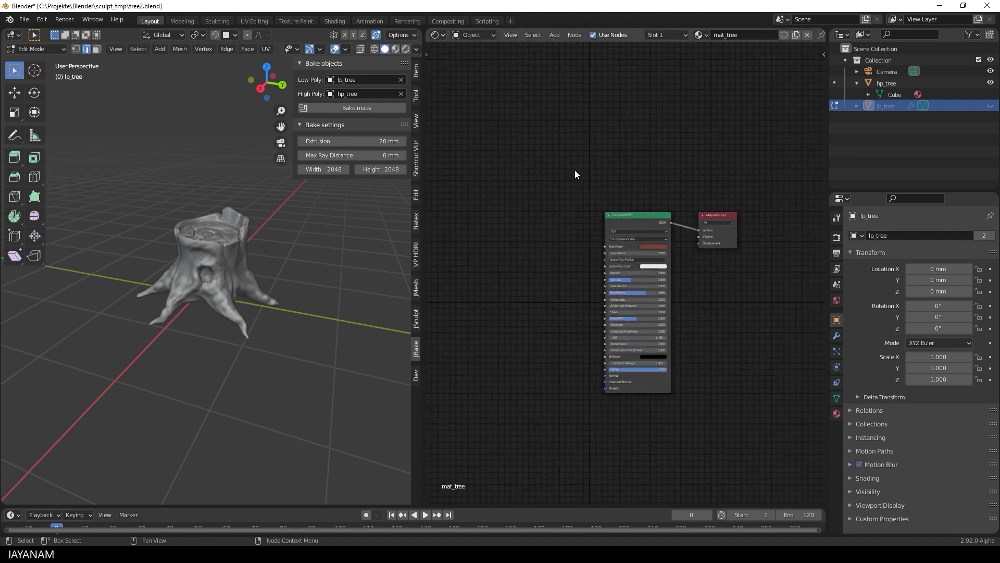
Unhide lp_tree, show its mat_tree material properties, and split off an Image Editor above the Shader Editor
click(990, 106)
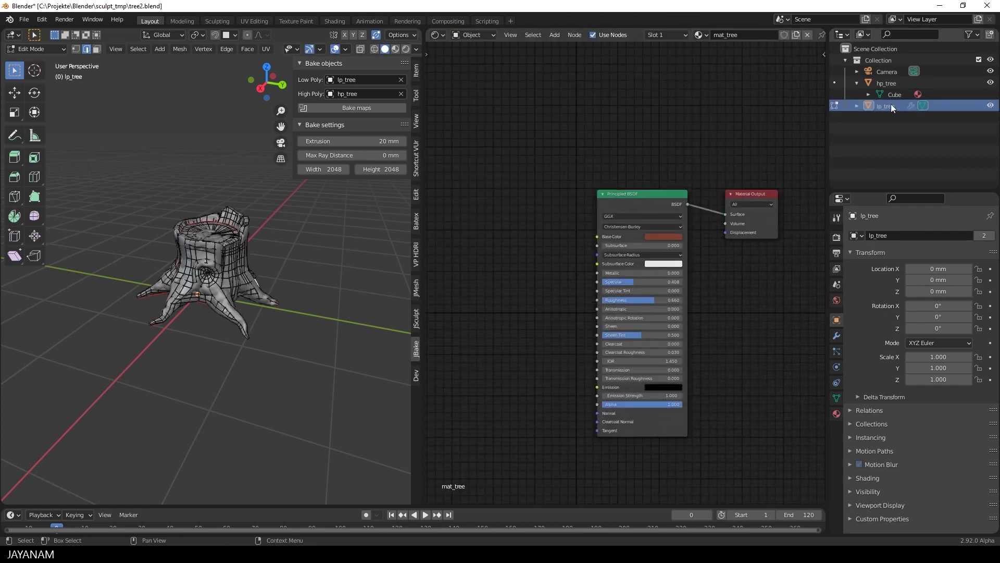
click(837, 414)
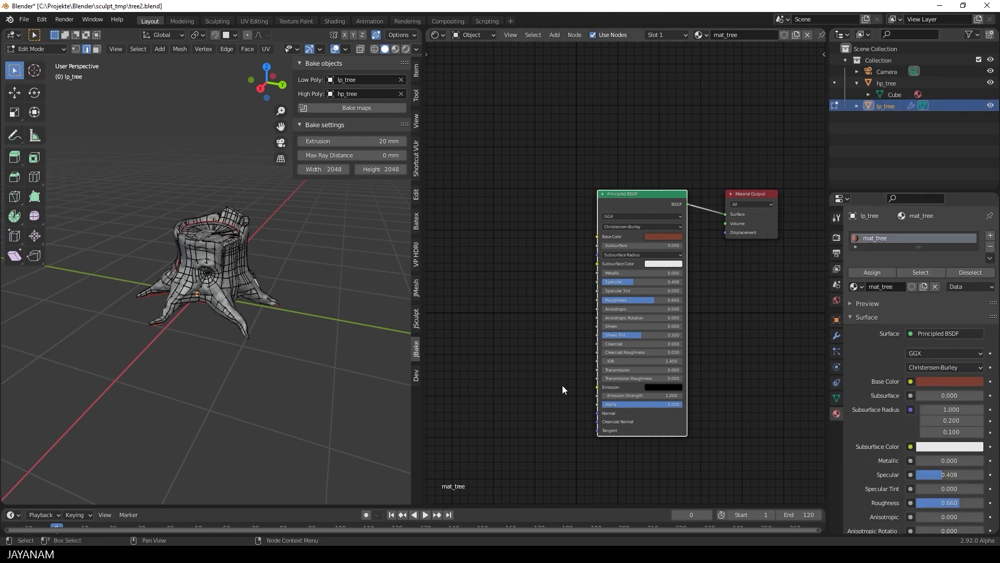
drag(424, 27, 433, 186)
click(438, 35)
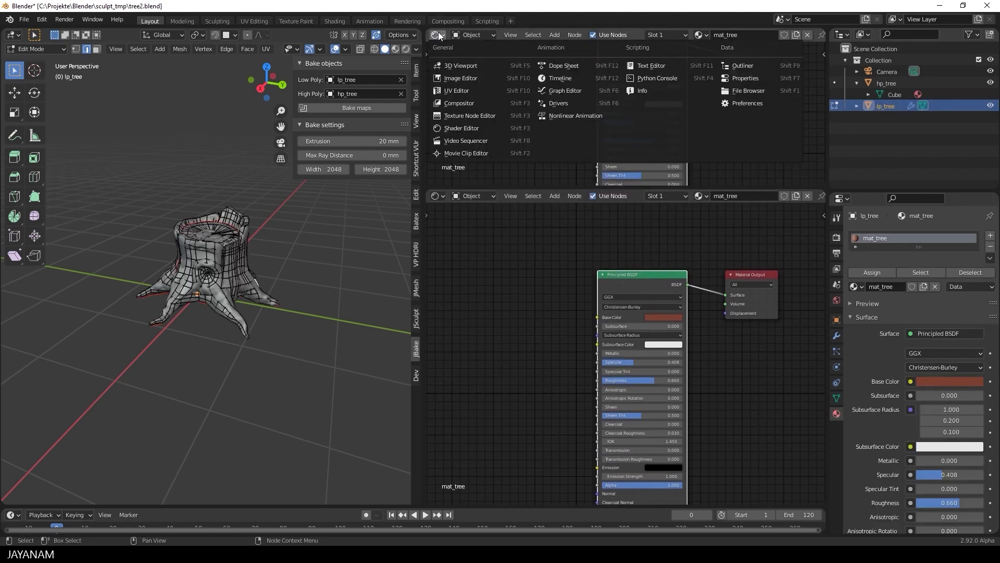
click(477, 79)
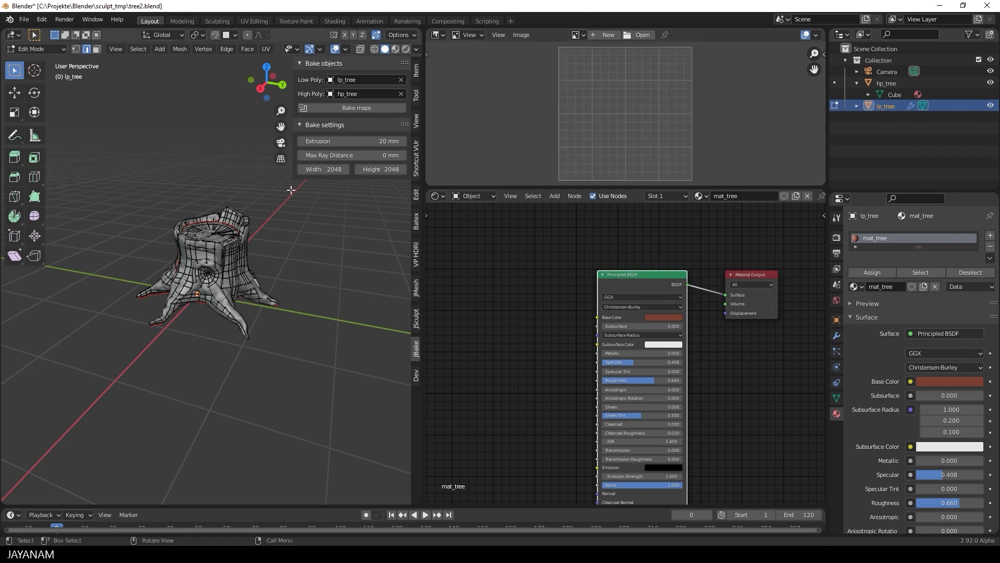
Switch lp_tree to Object Mode, hide hp_tree and bake the maps with JBake
key(Tab)
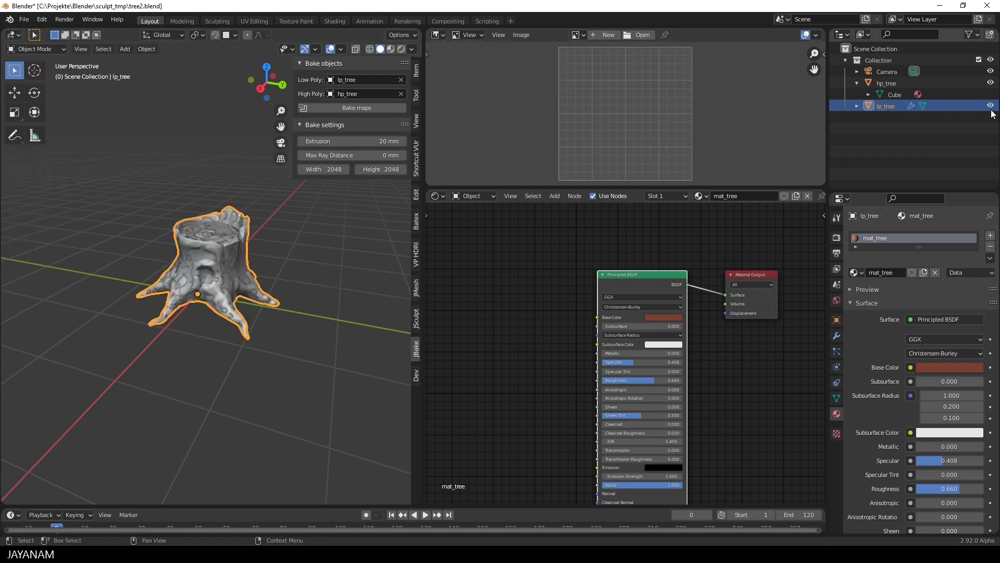
click(990, 83)
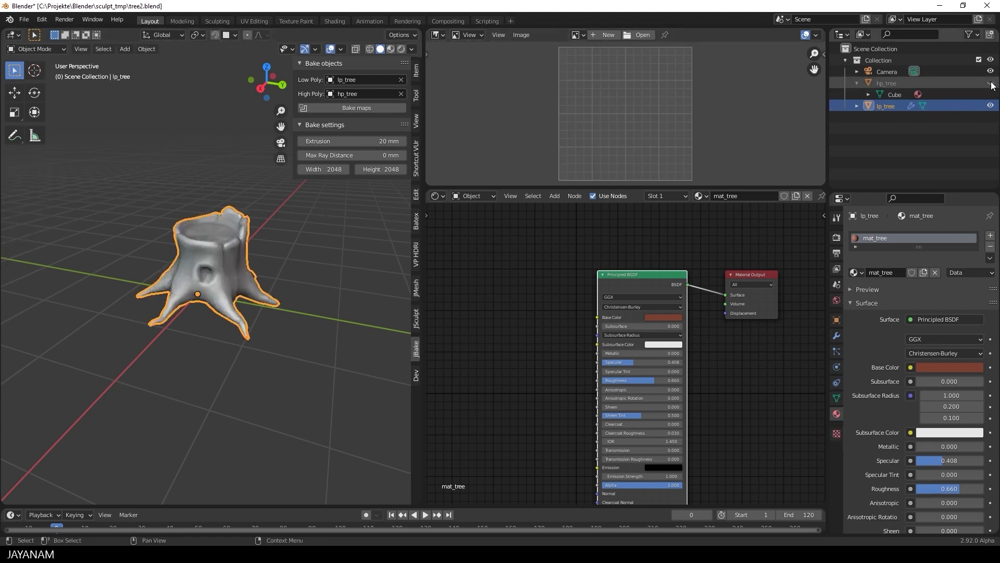
click(365, 110)
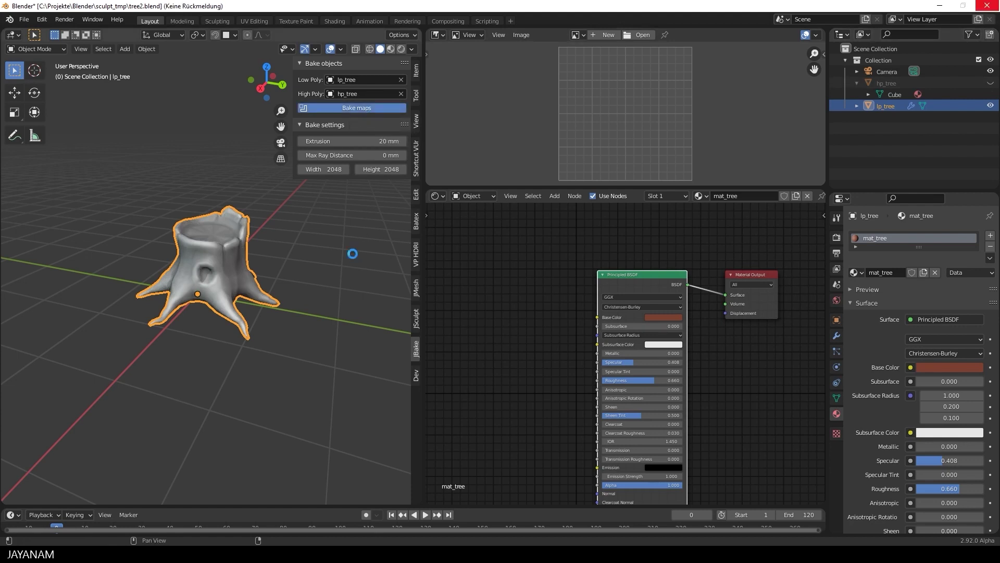
Move the Normal Map node out from behind the Principled BSDF and arrange all mat_tree nodes with Node Arrange
key(Home)
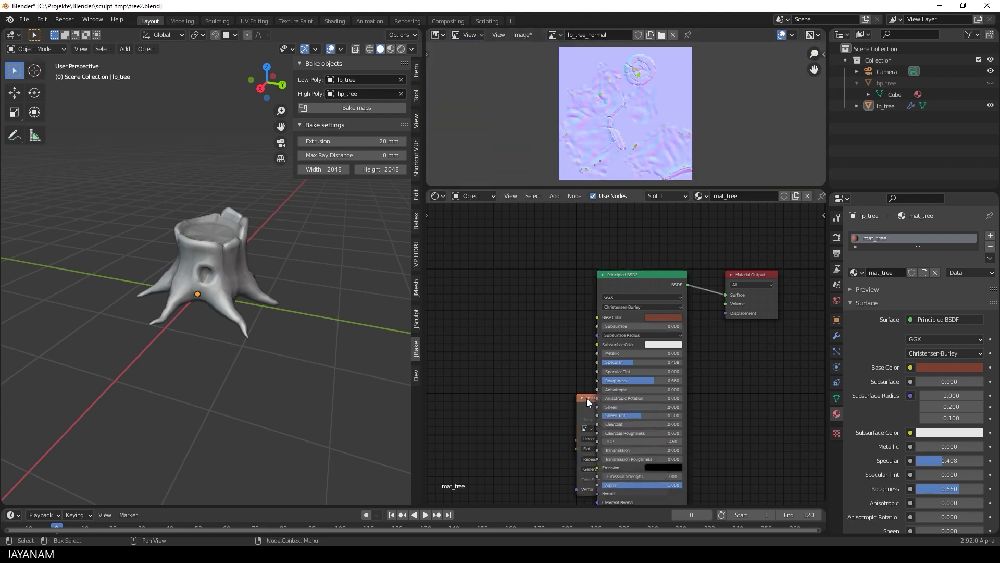
drag(588, 398, 557, 361)
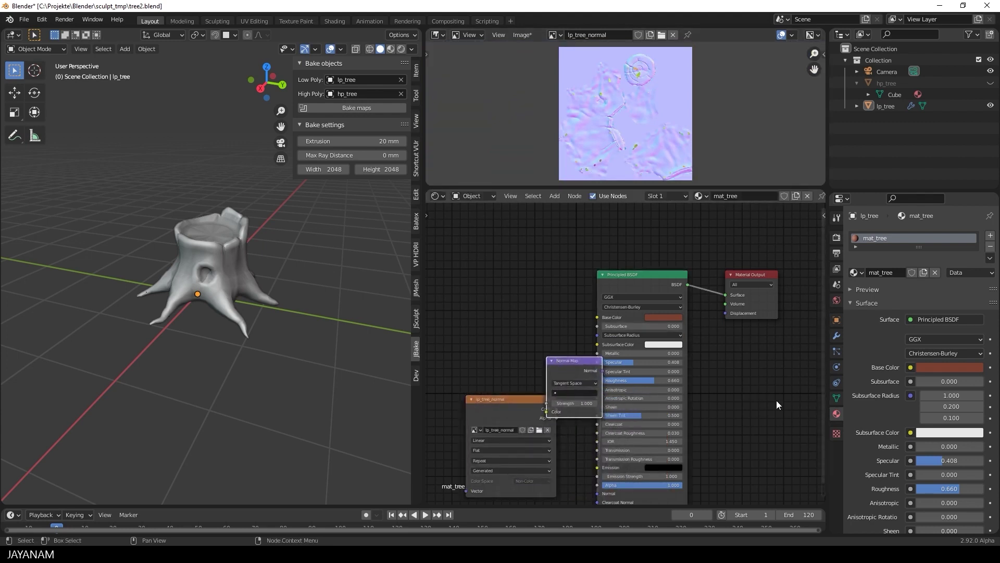
key(n)
click(820, 392)
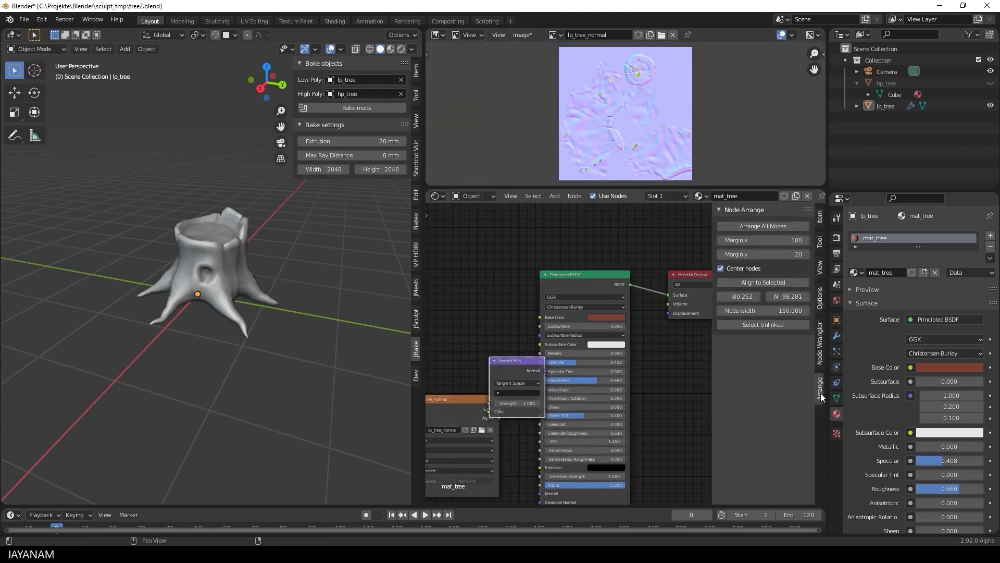
click(764, 225)
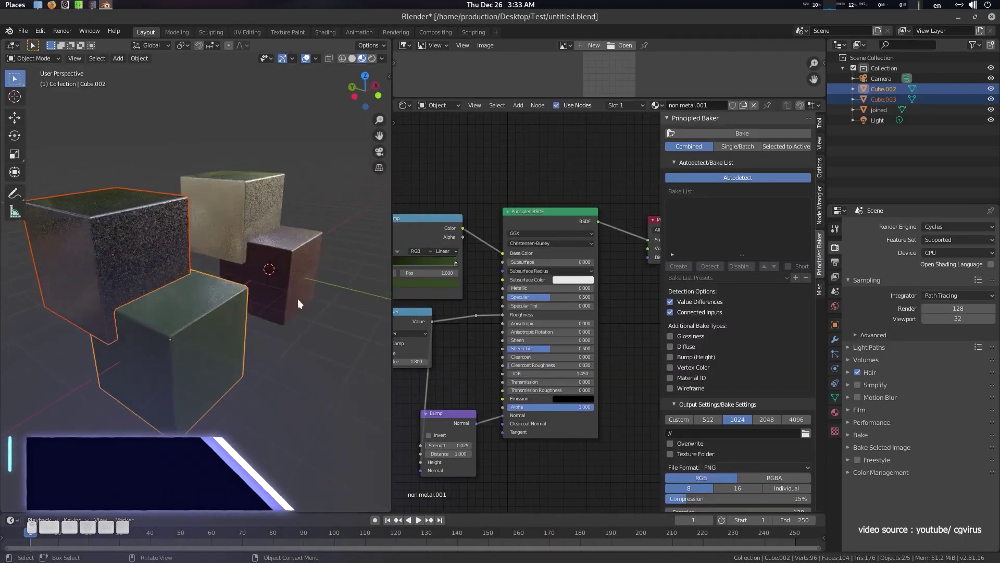
Widen the Principled Baker sidebar and select Cube.002 and Cube.003, with Cube.003 as the active object
drag(660, 150, 619, 149)
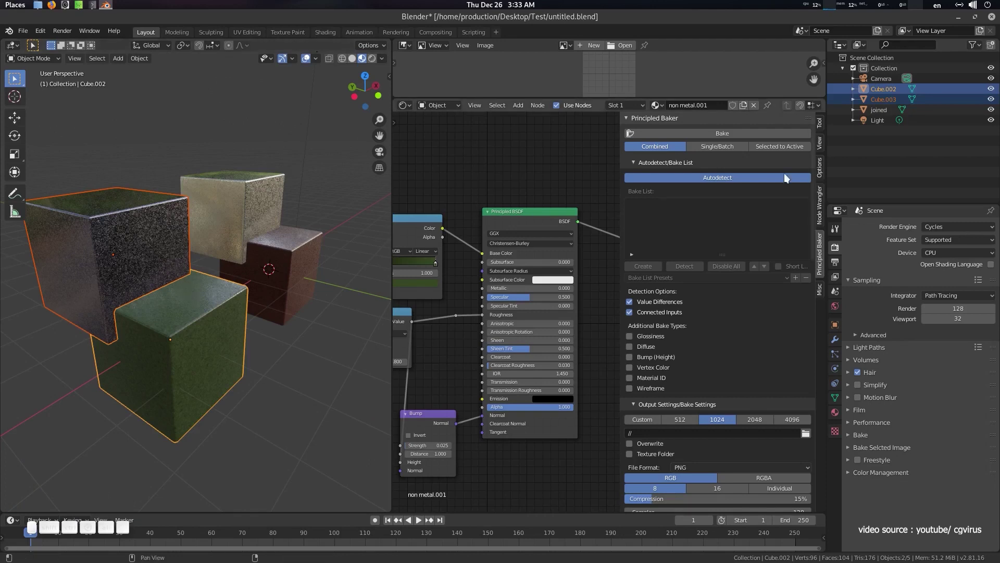
click(135, 214)
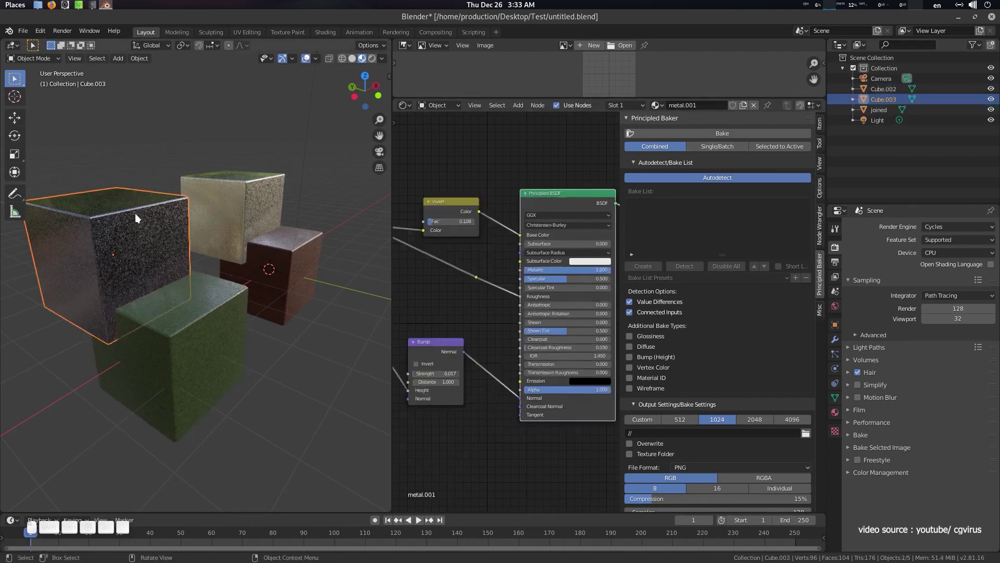
click(204, 308)
shift+click(158, 258)
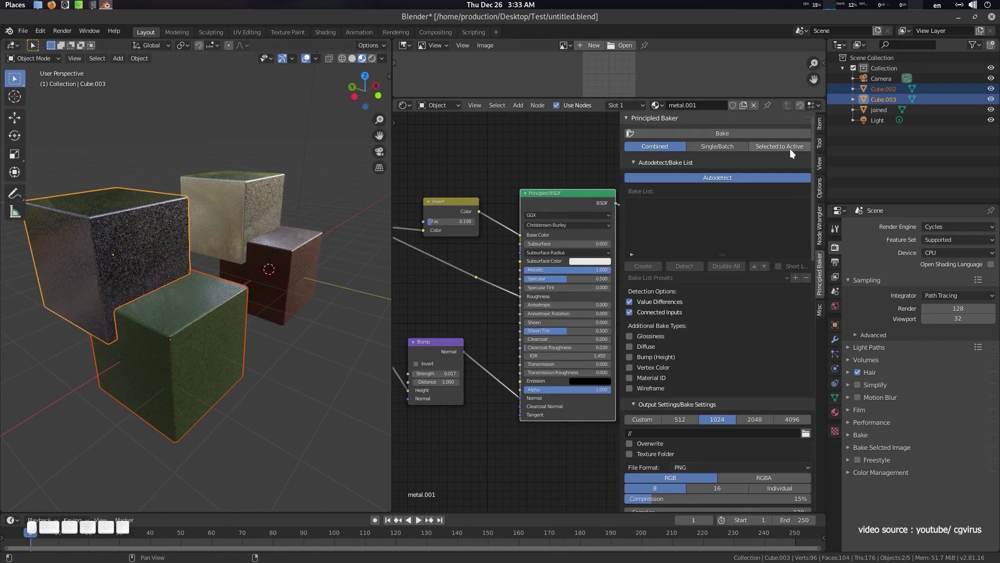
Expand the Cycles Bake settings and examine them together with the Principled BSDF inputs of metal.001
click(884, 433)
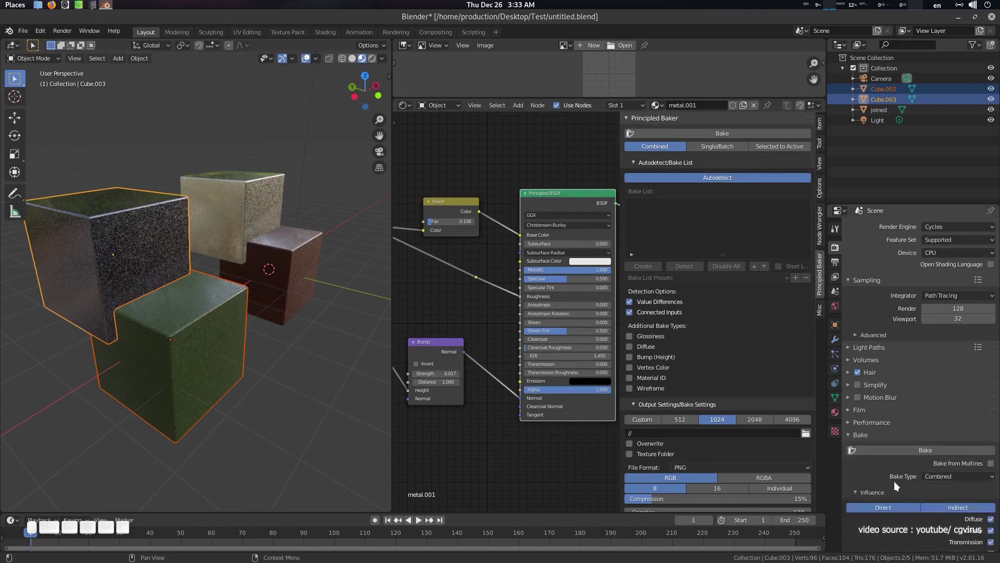
scroll(894, 481, down, 5)
mouse_move(274, 268)
middle_down()
mouse_move(220, 254)
mouse_move(258, 263)
middle_up()
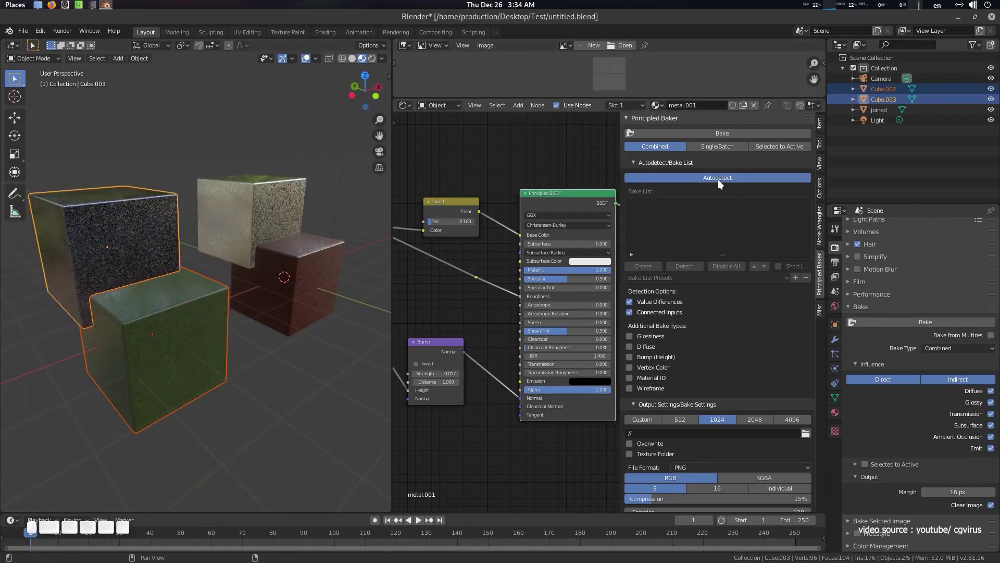
middle_drag(524, 241, 539, 246)
middle_drag(495, 306, 449, 275)
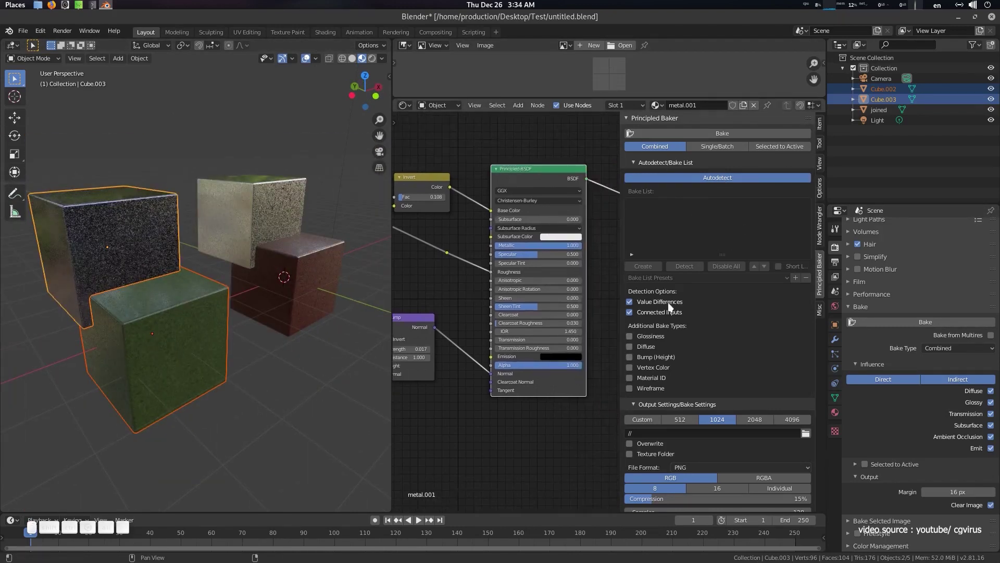
scroll(497, 284, up, 2)
scroll(498, 286, up, 1)
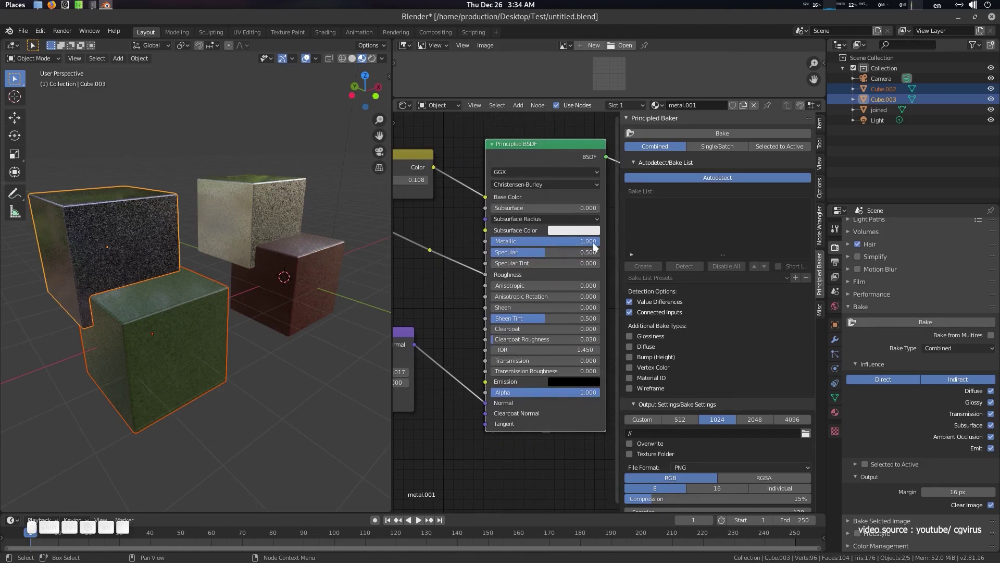
Turn off Autodetect in Principled Baker and review the bake list against the Principled BSDF inputs
click(730, 178)
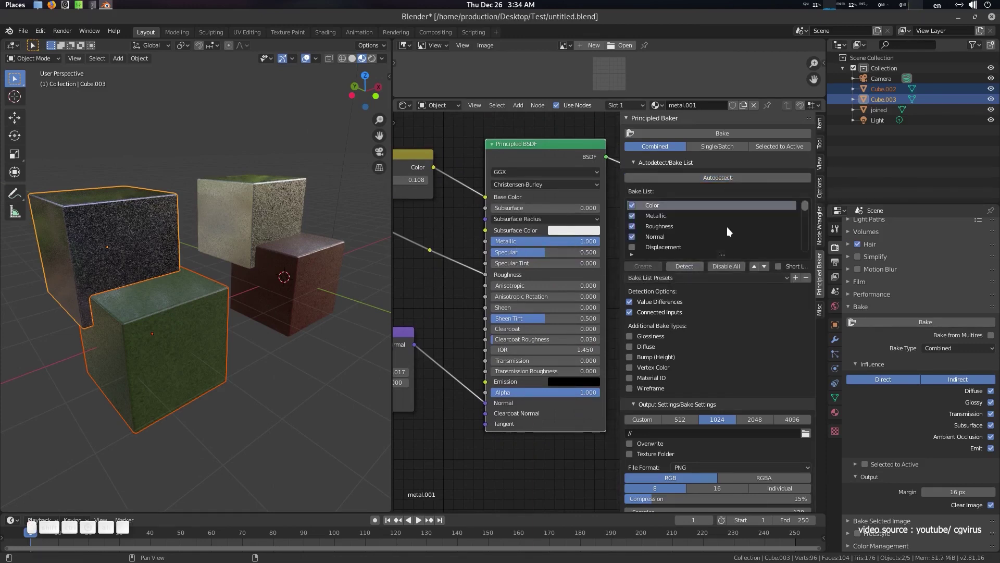
middle_drag(461, 206, 478, 235)
middle_drag(605, 236, 590, 237)
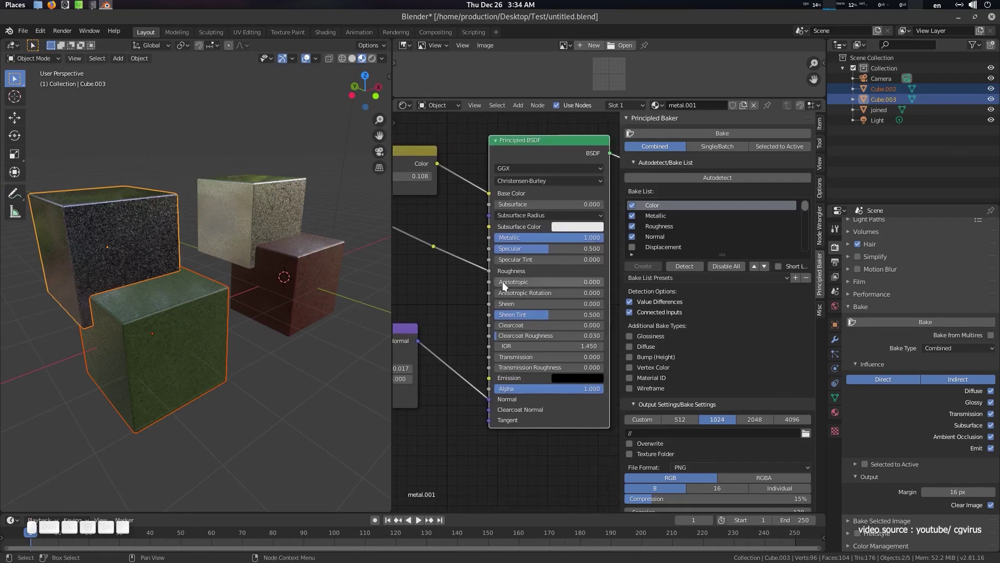
scroll(673, 239, down, 5)
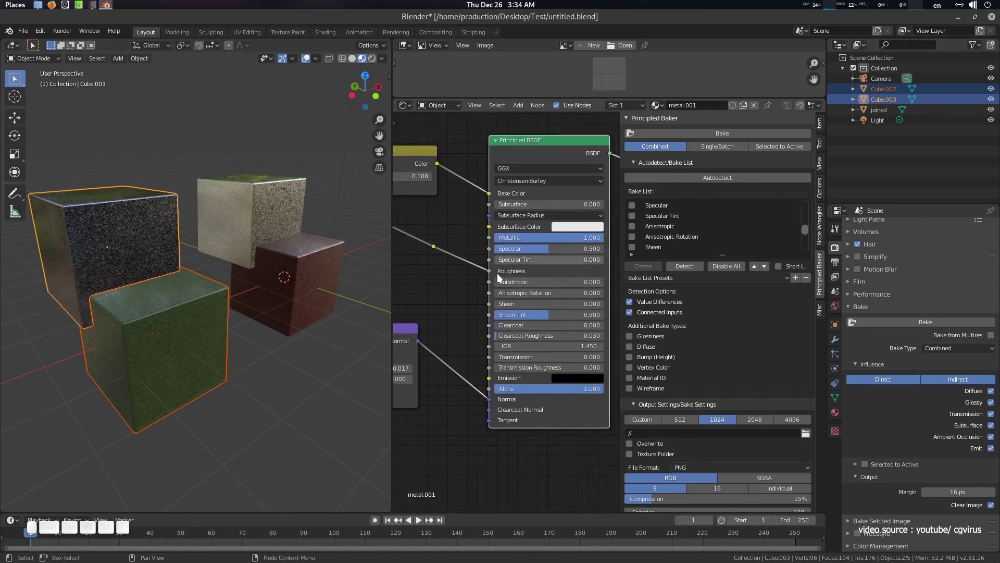
scroll(677, 219, up, 5)
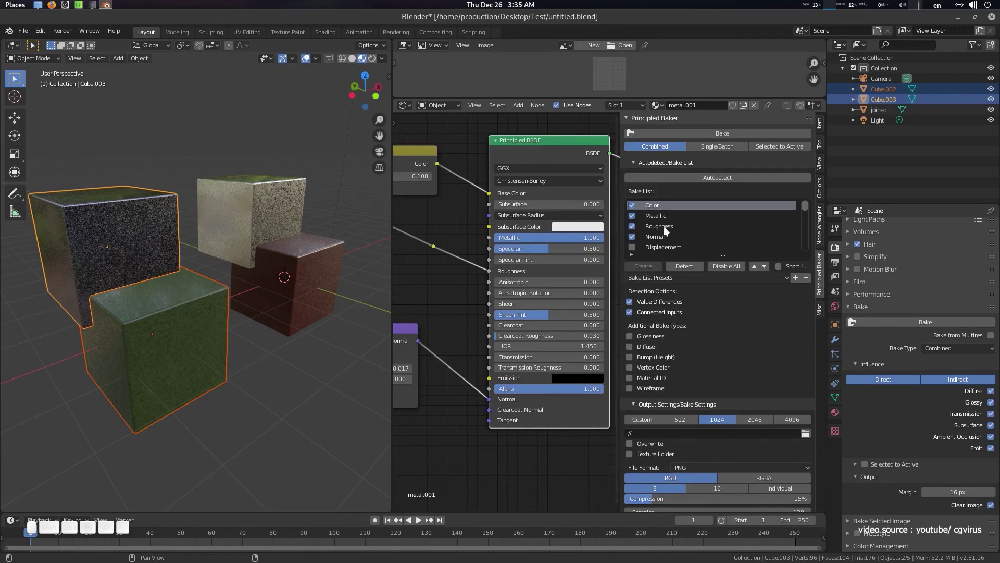
Enable Bump (Height) as an additional bake type and look over the output settings
scroll(692, 304, down, 1)
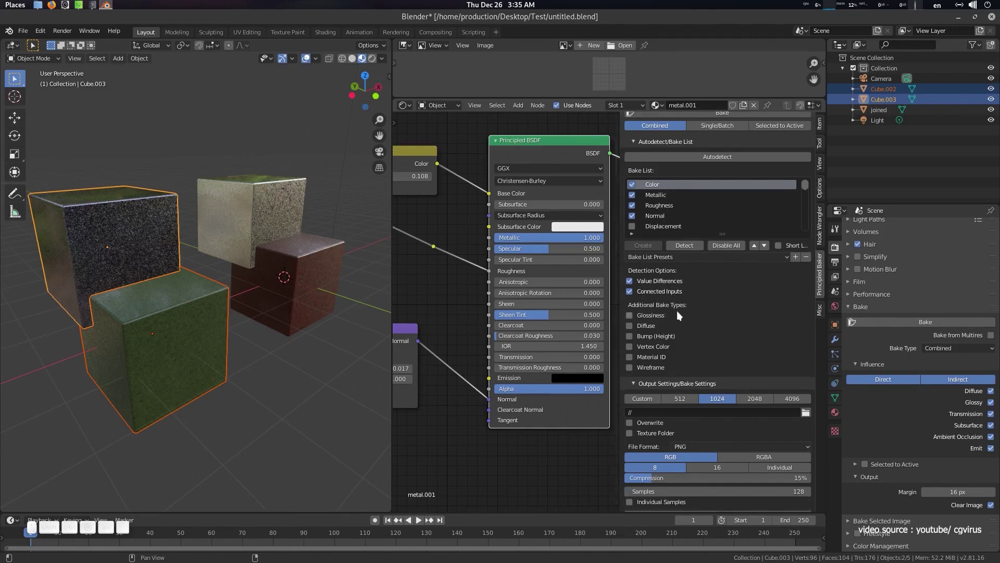
click(634, 338)
scroll(733, 309, down, 2)
mouse_move(431, 316)
middle_down()
mouse_move(530, 308)
mouse_move(421, 330)
middle_up()
scroll(729, 346, up, 4)
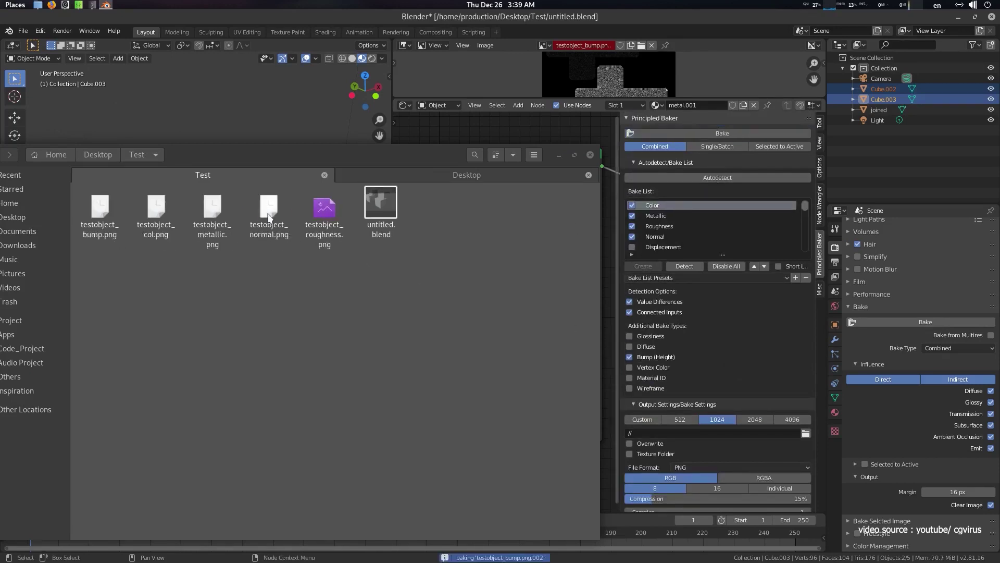
Review the Principled Baker output, prefix/suffix, material and UV settings, and move the file manager window aside
scroll(755, 443, down, 10)
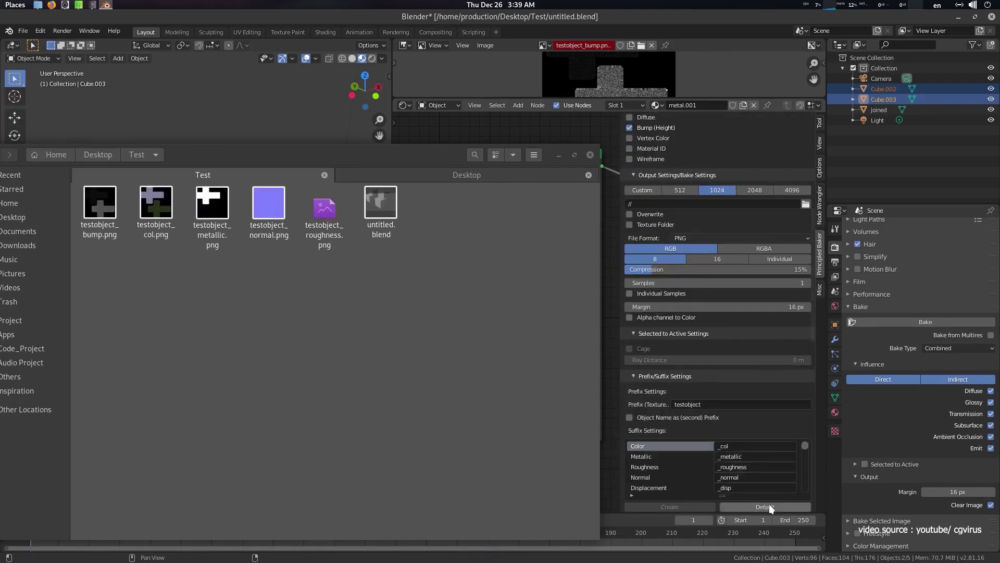
scroll(750, 449, down, 10)
scroll(743, 453, down, 10)
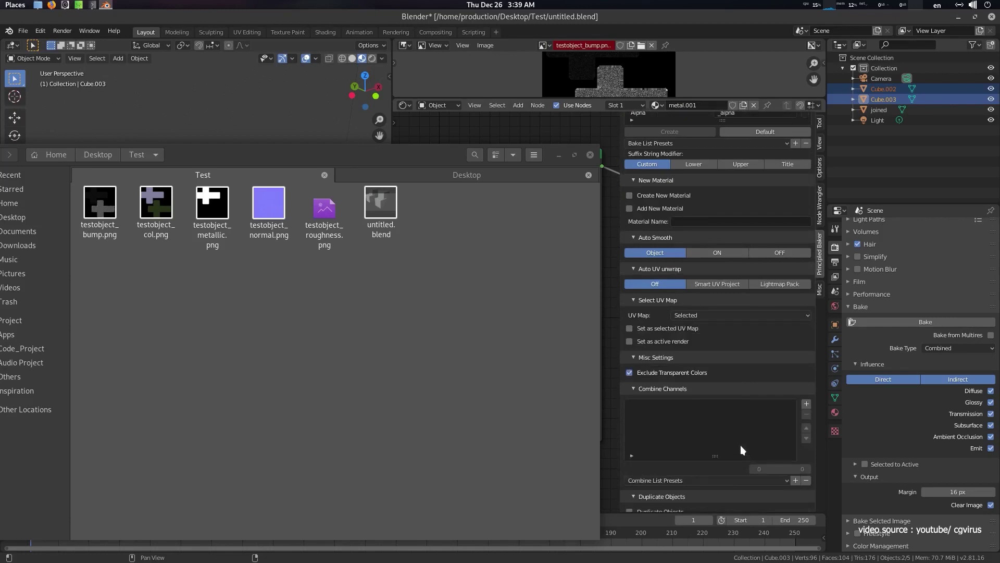
drag(364, 154, 999, 120)
Select the joined object and look through the Auto UV unwrap, Combine Channels and Duplicate Objects settings
middle_drag(311, 253, 246, 235)
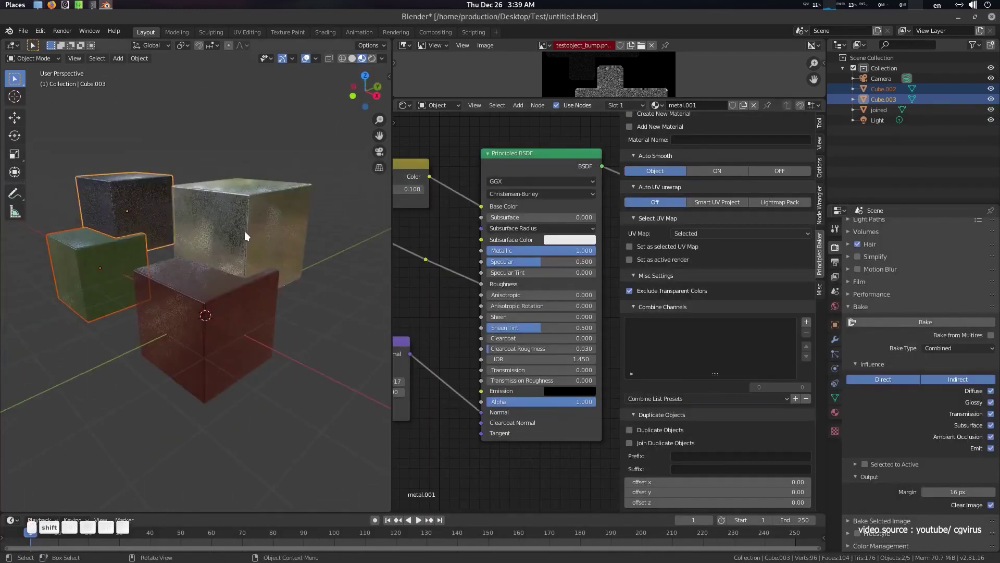
click(245, 235)
scroll(743, 319, up, 6)
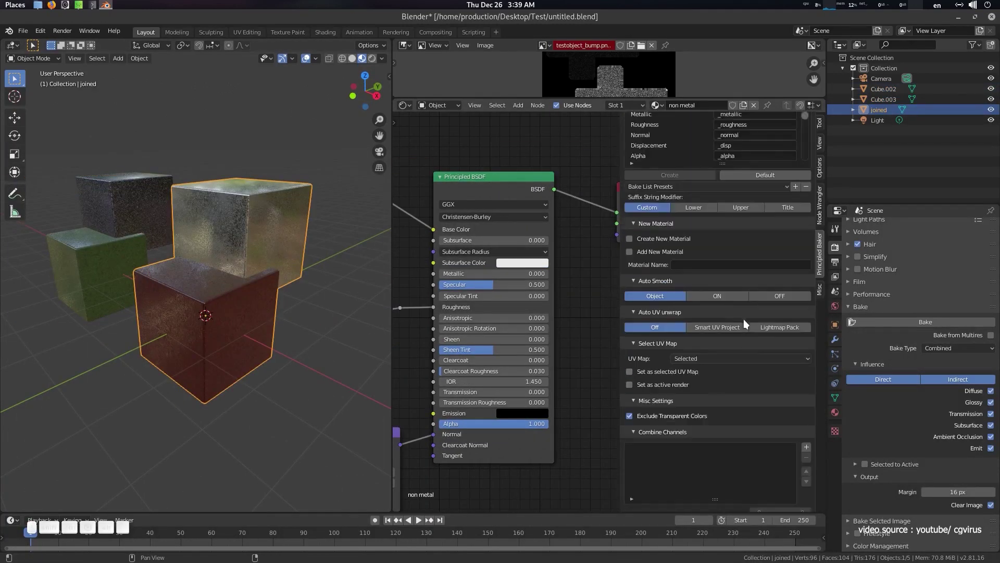
scroll(730, 355, down, 6)
scroll(730, 364, up, 8)
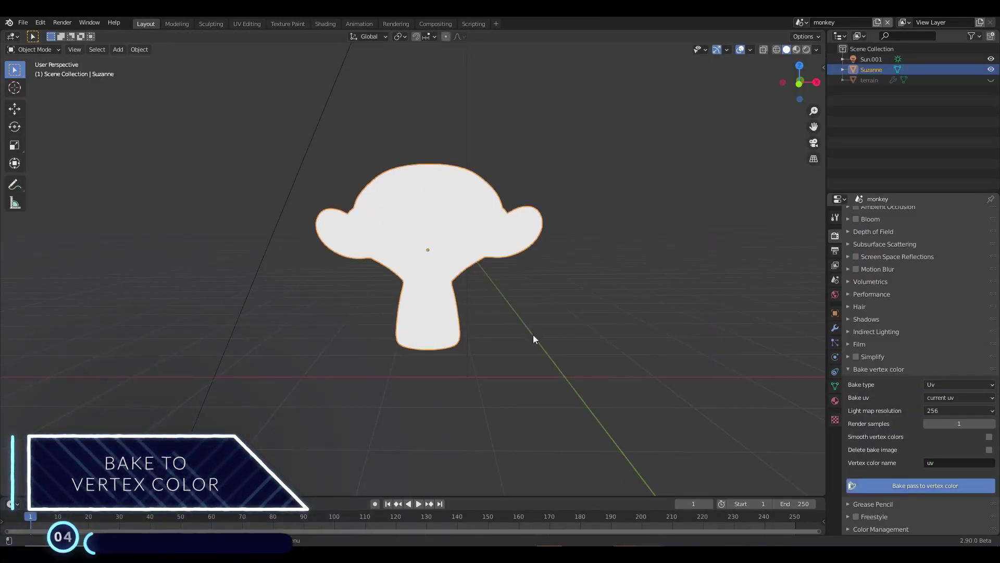
Switch Suzanne to Vertex Paint mode and inspect the hard color seam on the forehead with the mesh wires shown
key(ctrl+Tab)
mouse_move(547, 335)
middle_down()
mouse_move(454, 342)
mouse_move(564, 323)
middle_up()
scroll(564, 323, up, 2)
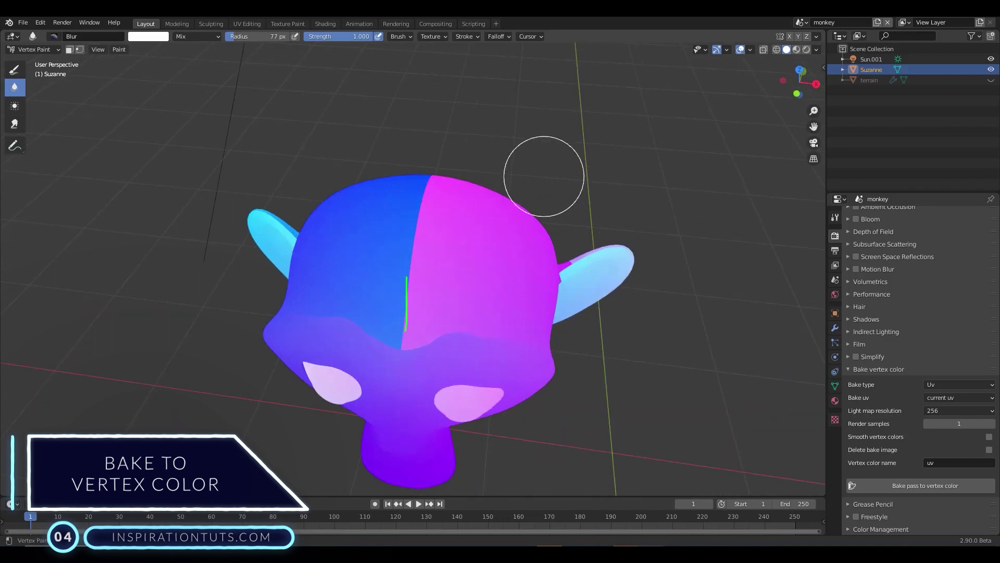
scroll(427, 298, up, 3)
key(ctrl+w)
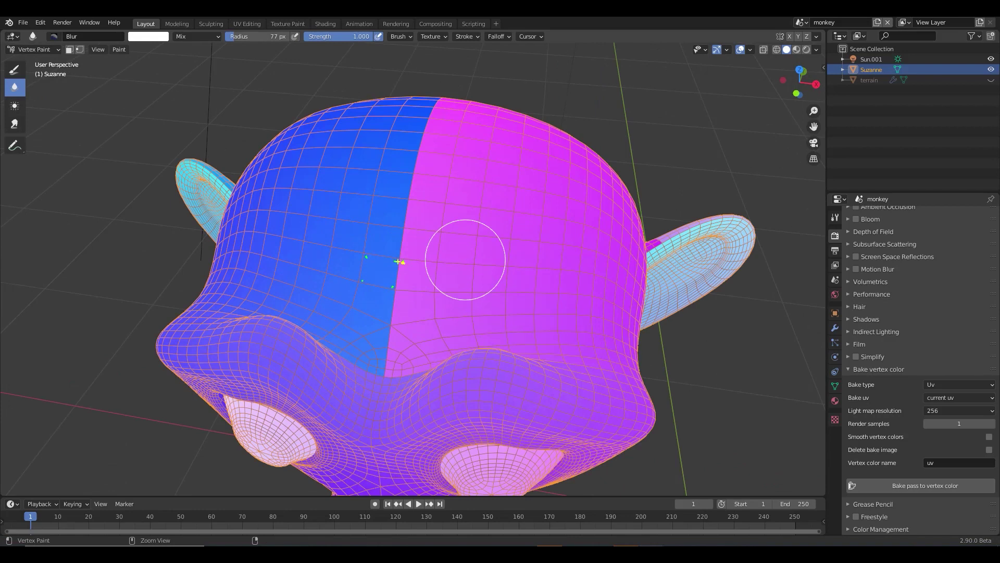
Enable Smooth vertex colors, bake the Uv pass to vertex color again and inspect Suzanne's forehead seam
ctrl+middle_drag(465, 259, 430, 273)
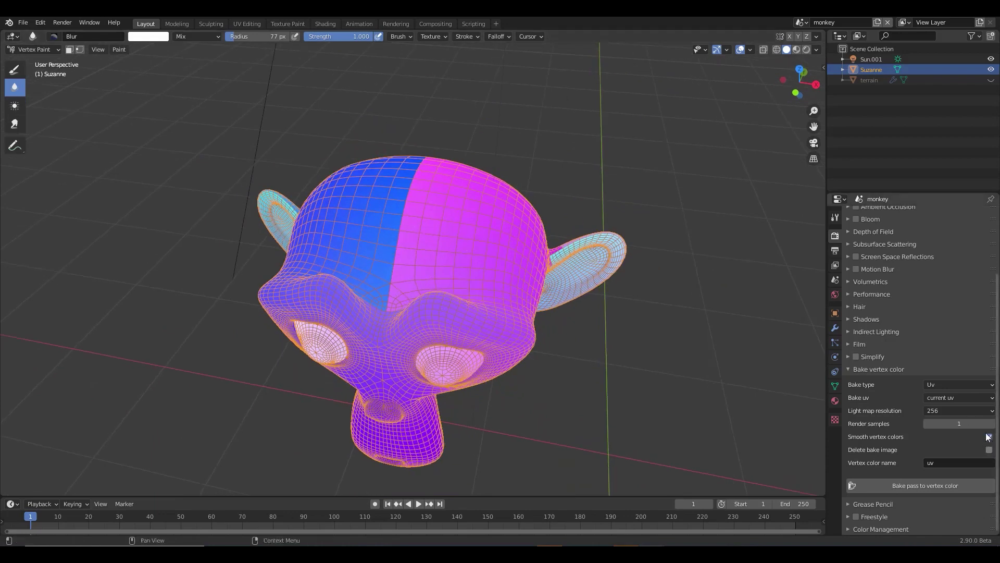
click(939, 485)
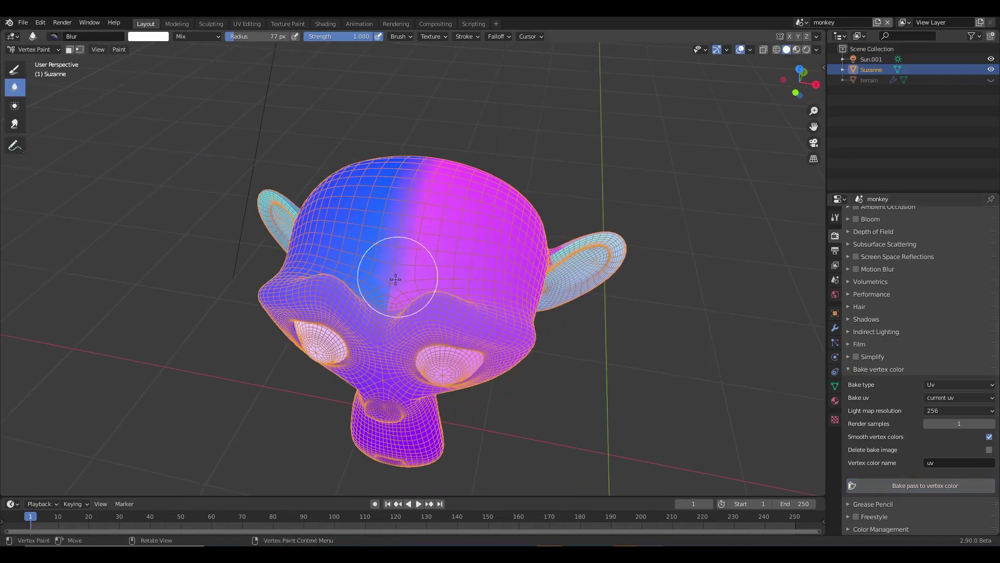
middle_drag(396, 279, 419, 282)
scroll(419, 282, up, 2)
scroll(427, 210, down, 2)
middle_drag(427, 211, 451, 213)
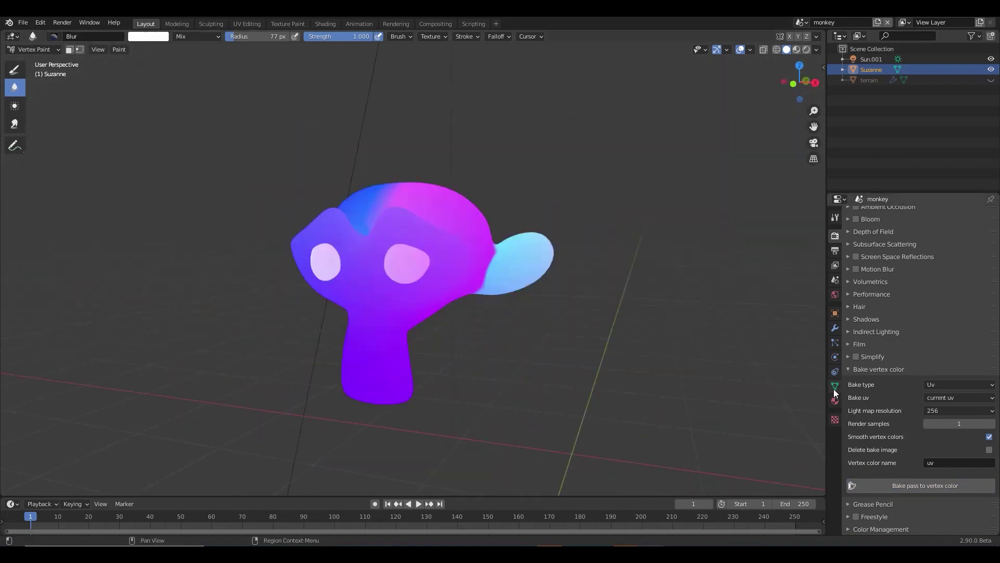
Expand Suzanne's Vertex Colors list and make the bakedVertexCol layer active
click(834, 387)
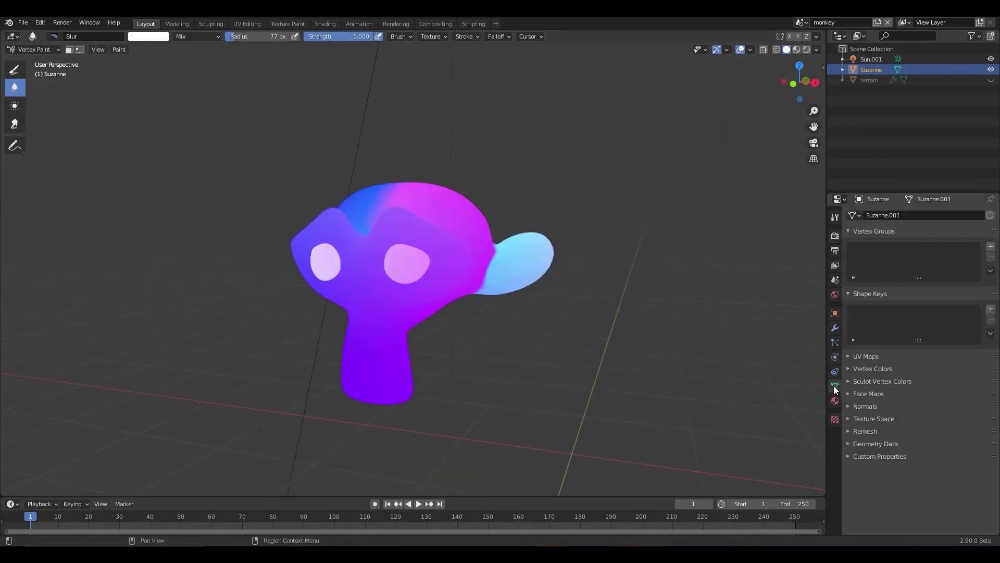
click(864, 371)
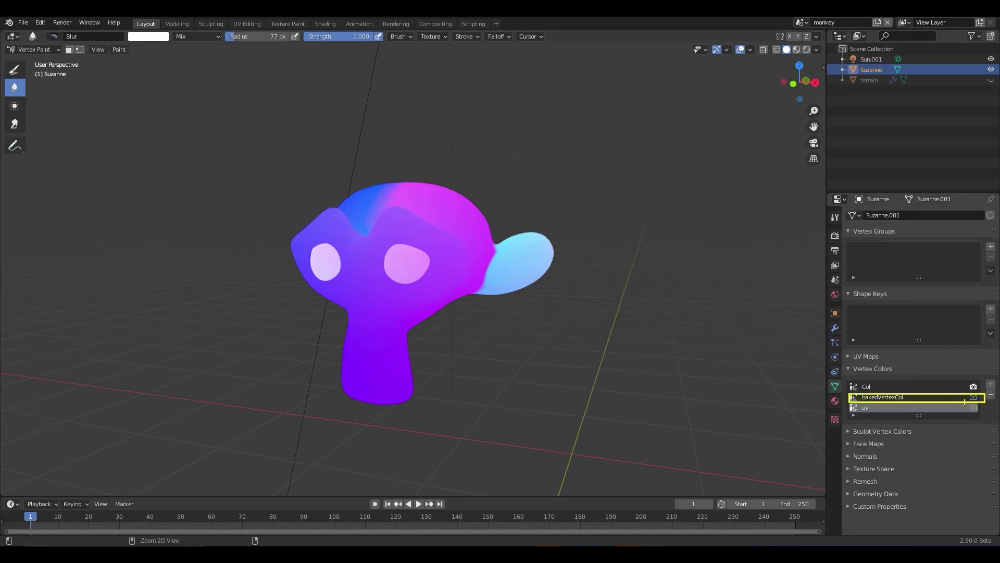
click(893, 396)
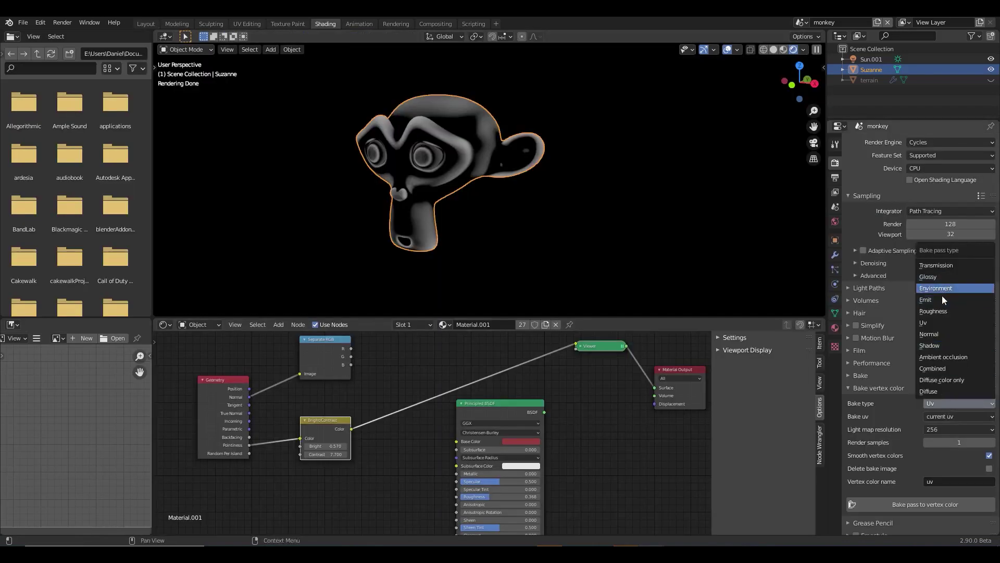
Bake Suzanne's Emit pass to vertex color and inspect the model in another shading mode
click(942, 298)
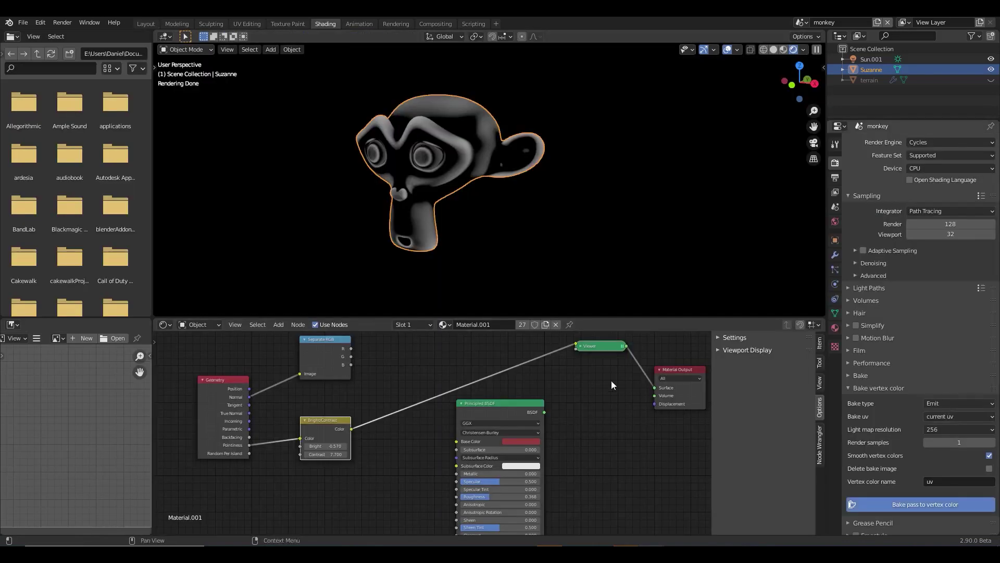
key(z)
middle_drag(511, 203, 589, 126)
scroll(506, 198, up, 2)
middle_drag(514, 210, 482, 219)
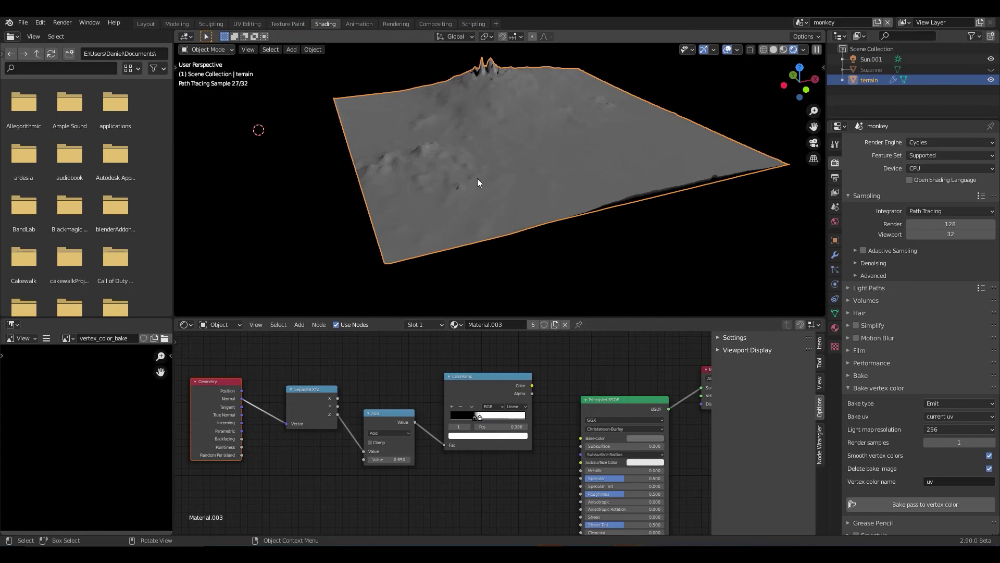
Preview the Geometry node's Position output and the one after it on the terrain through the emission viewer
drag(192, 389, 197, 392)
ctrl+shift+click(217, 398)
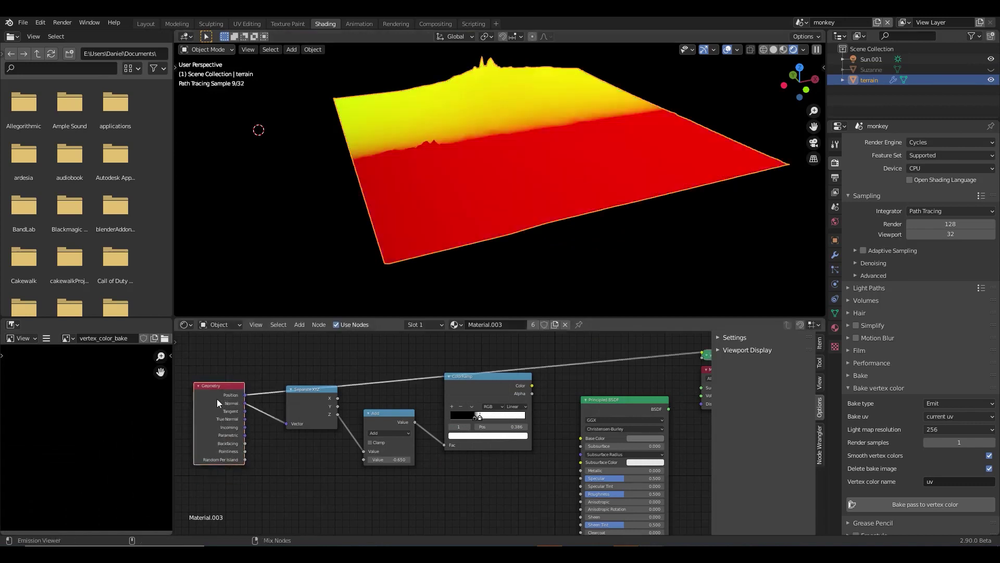
ctrl+shift+click(217, 399)
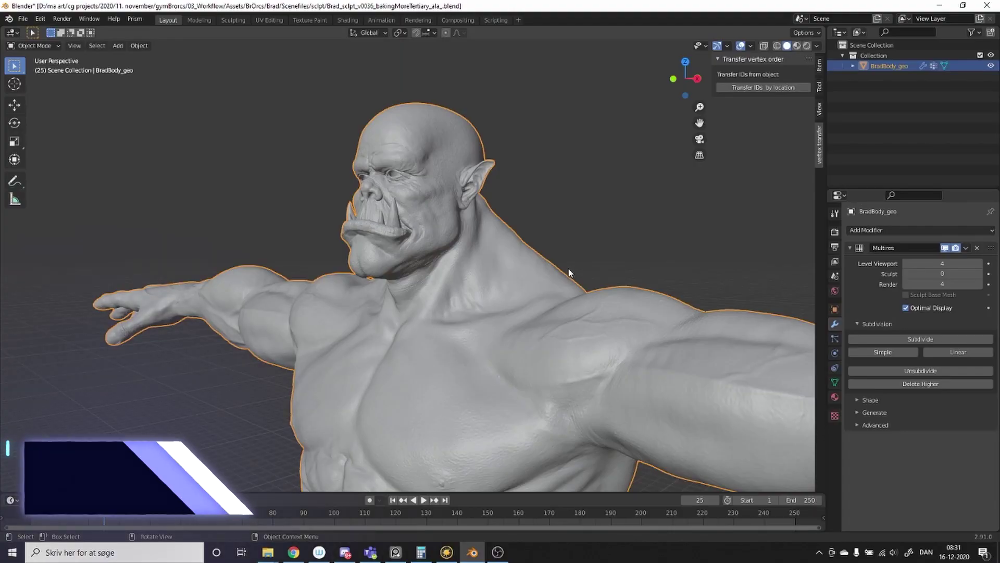
Set the viewport level of the orc body's Multires modifier to 0
right_click(269, 19)
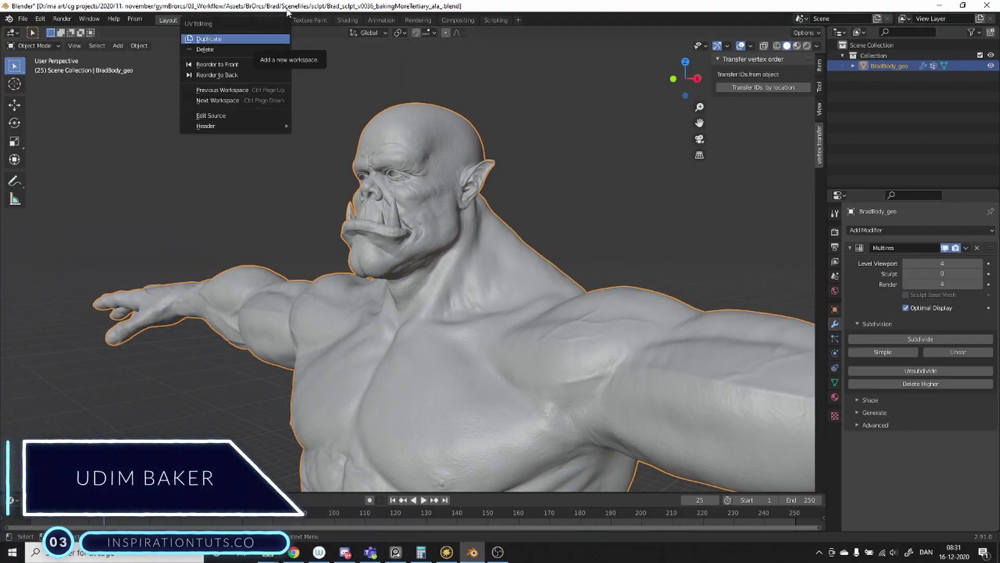
key(Escape)
middle_drag(640, 334, 511, 388)
scroll(489, 280, up, 2)
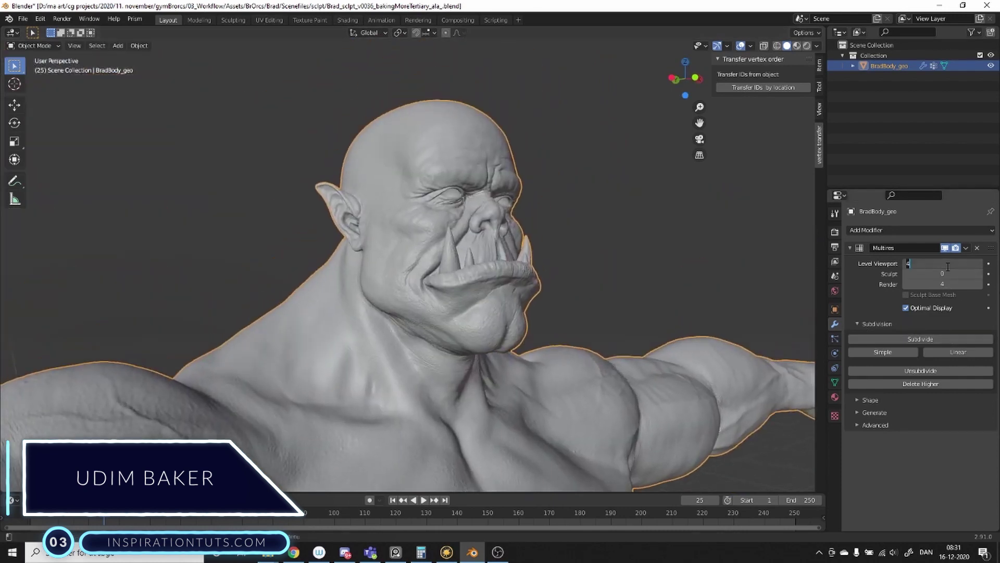
text(0)
key(Return)
middle_drag(625, 284, 345, 122)
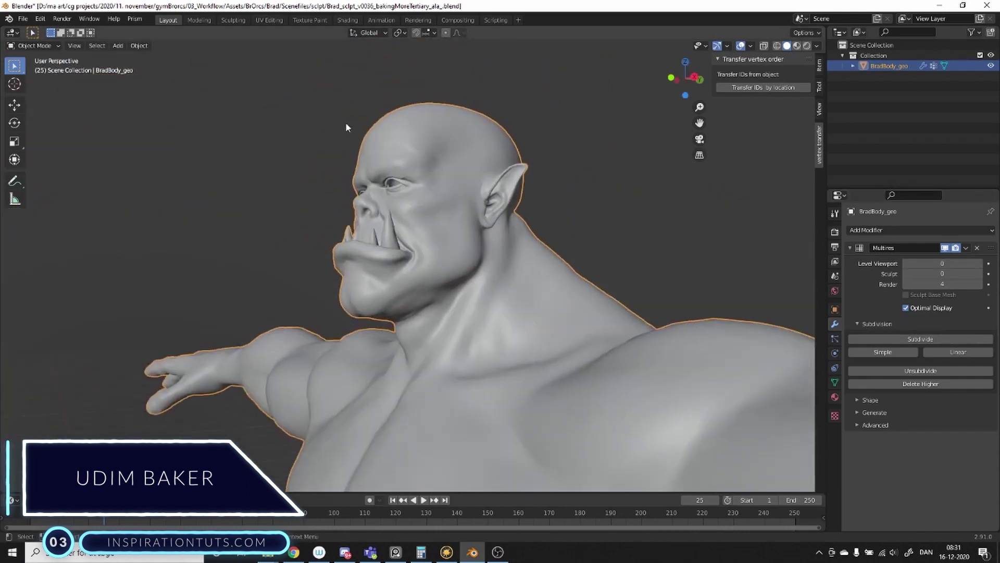
Switch to the UV Editing workspace and split off a 3D viewport framed on the orc body beside the image editor
click(268, 20)
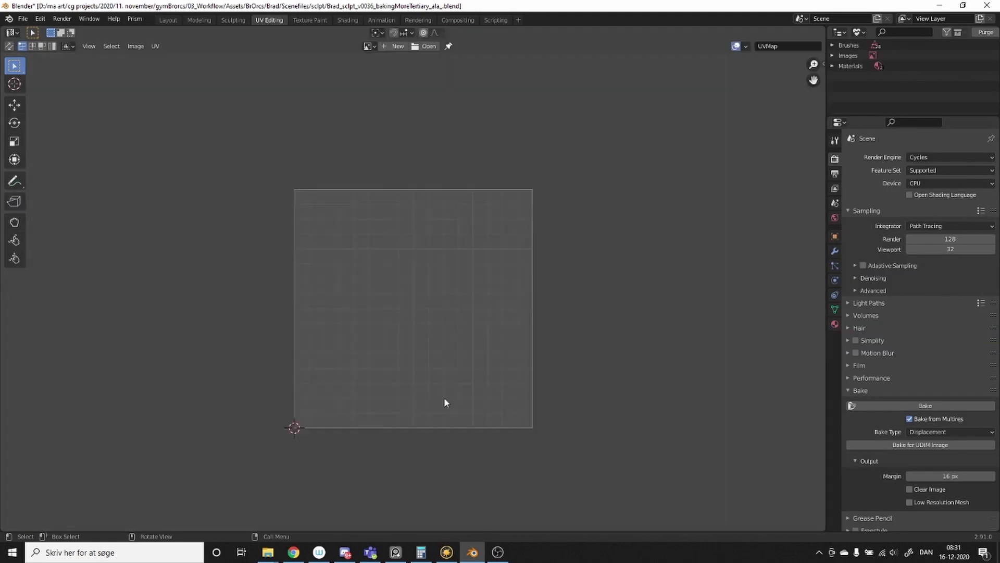
key(ctrl+z)
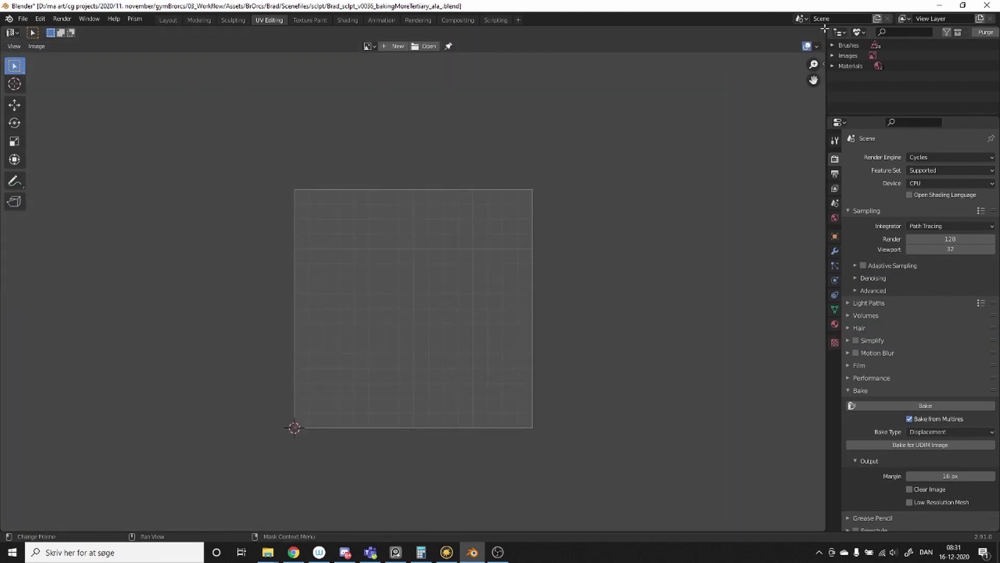
drag(823, 28, 425, 81)
key(shift+F4)
key(shift+F5)
key(KP_Decimal)
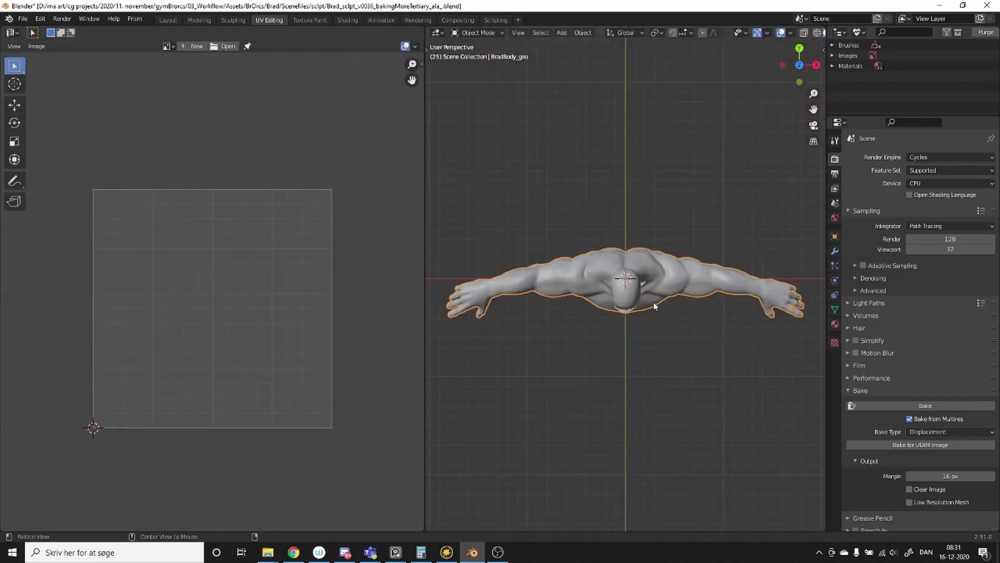
middle_drag(633, 401, 560, 298)
scroll(561, 298, up, 2)
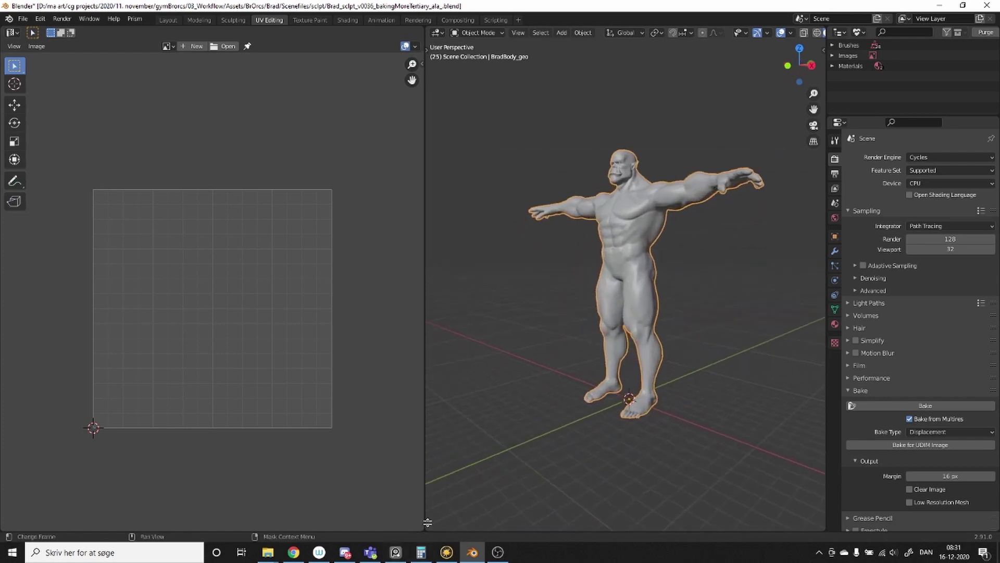
Split off a Shader Editor below the 3D viewport and delete the image texture node from the body's material
drag(427, 527, 482, 318)
key(shift+F4)
key(shift+F3)
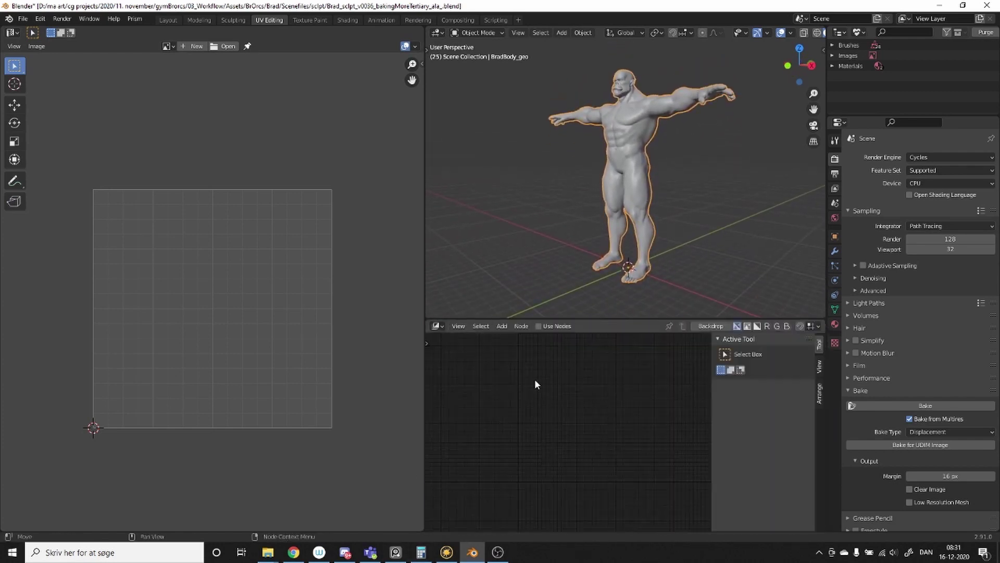
key(shift+F3)
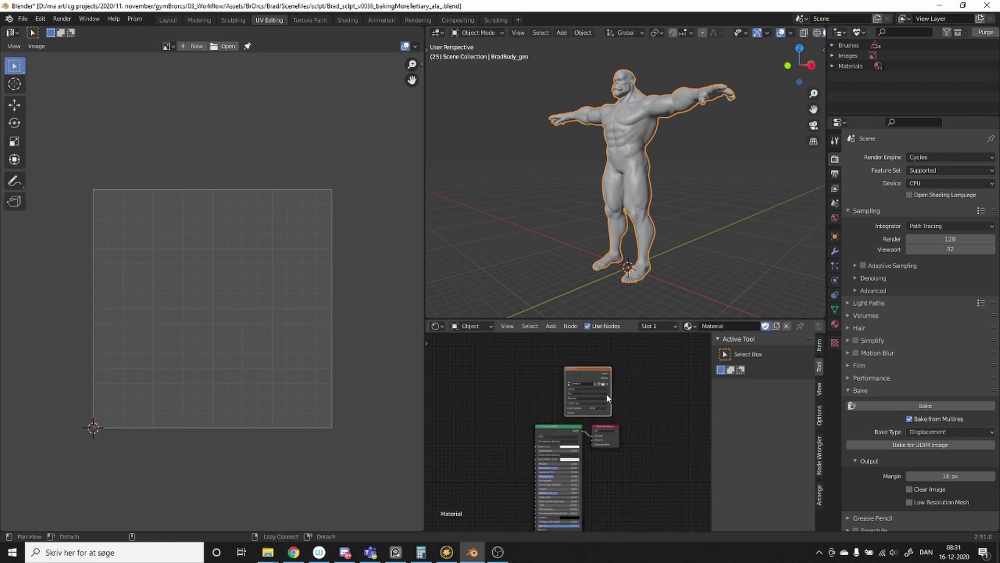
key(x)
scroll(594, 417, up, 4)
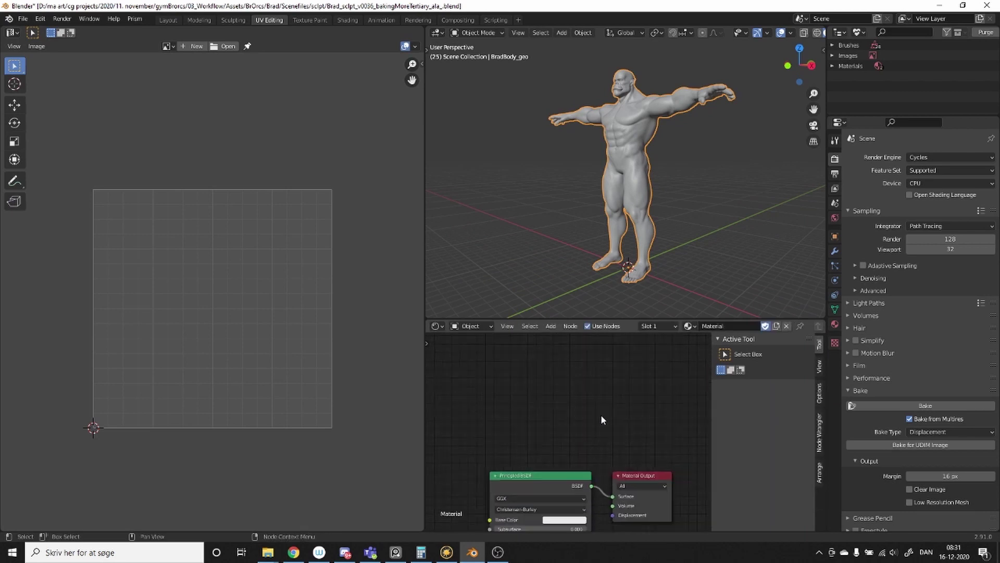
Create a new blank tiled image of 512 x 512 px by halving the default width and height
click(194, 46)
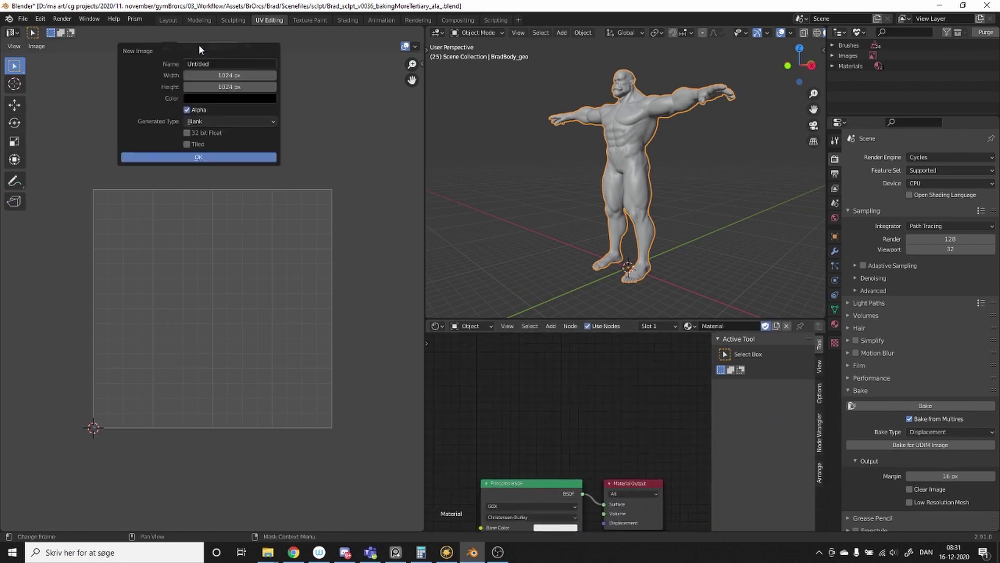
click(231, 75)
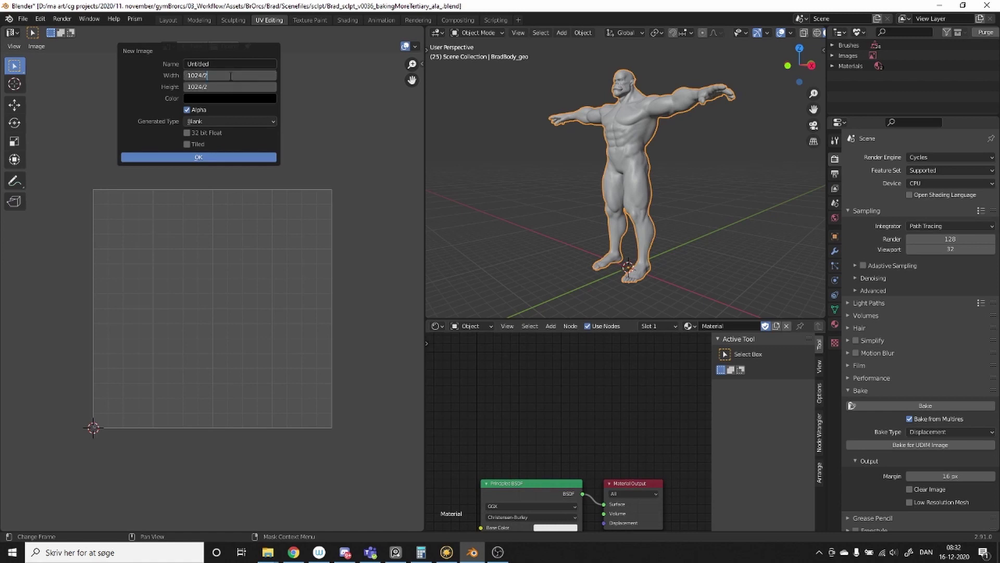
text(/2)
key(Return)
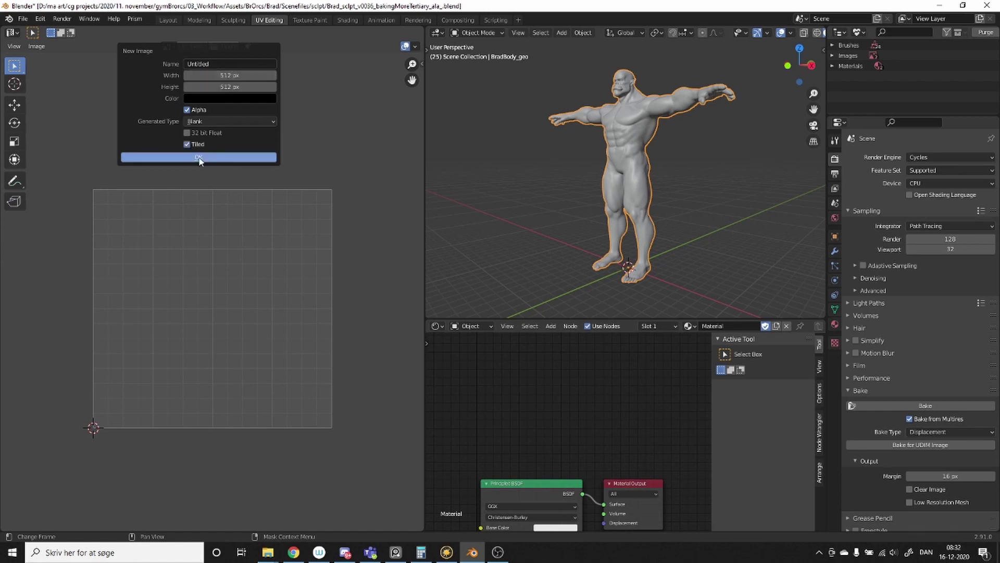
click(199, 158)
Show the new image's properties with its UDIM tile list beside the 1001 tile
scroll(216, 155, down, 6)
scroll(224, 149, up, 2)
key(n)
click(418, 88)
middle_drag(275, 229, 183, 313)
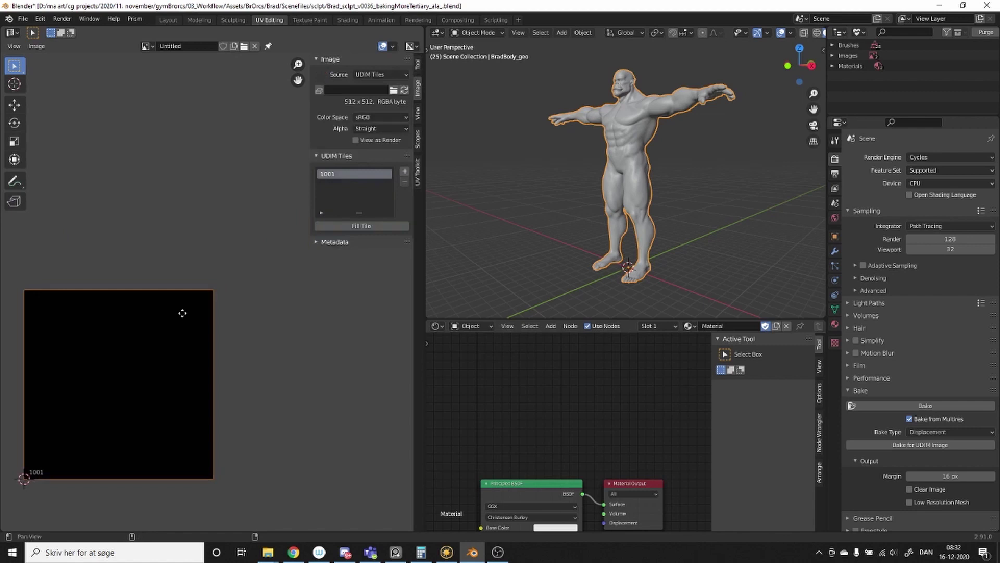
Enter Edit Mode and select the whole body mesh to display all its UV islands across the tiles
click(404, 171)
key(Tab)
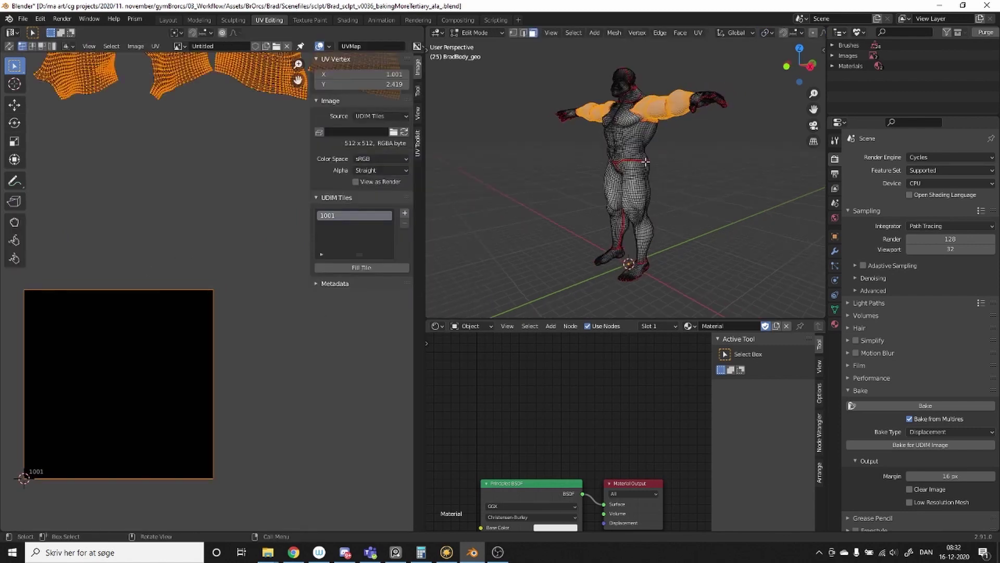
key(a)
shift+middle_drag(646, 162, 637, 222)
scroll(349, 334, down, 3)
middle_drag(349, 349, 233, 360)
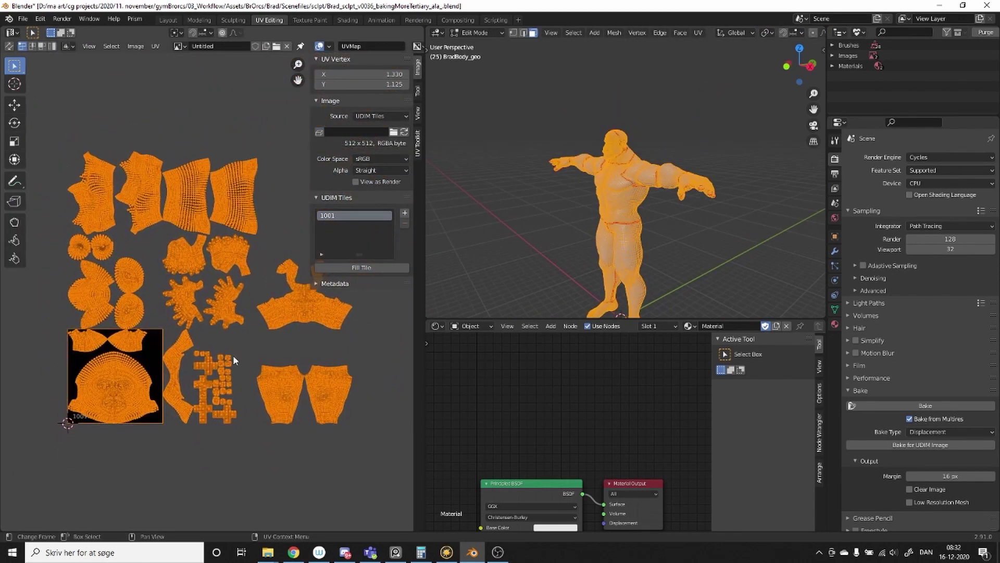
Add UDIM tiles 1002 and 1003 to complete the lowest row under the UV islands
click(404, 212)
click(476, 244)
click(445, 351)
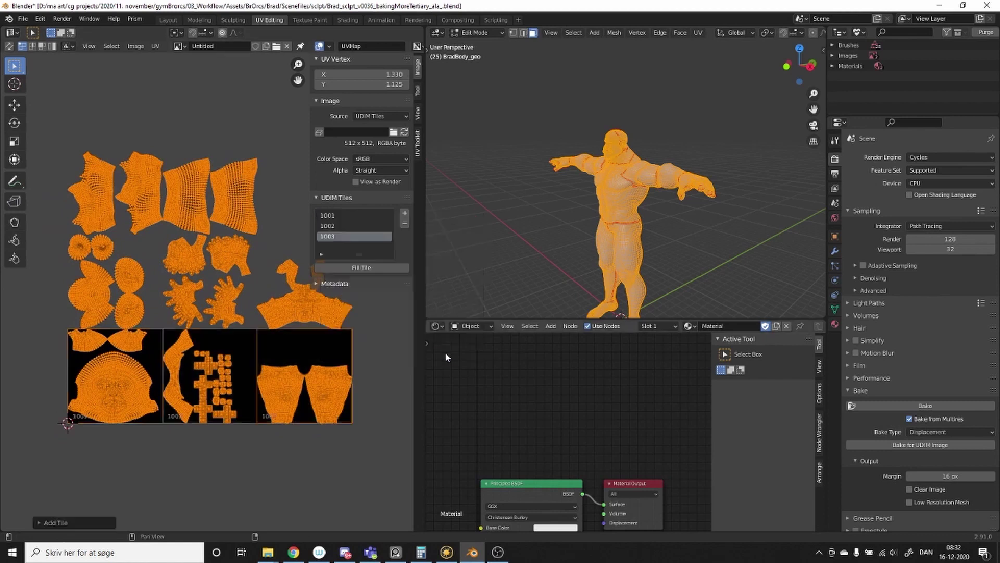
Add three 512 x 512 px UDIM tiles for the second row of UV islands
click(404, 213)
click(442, 234)
key(Return)
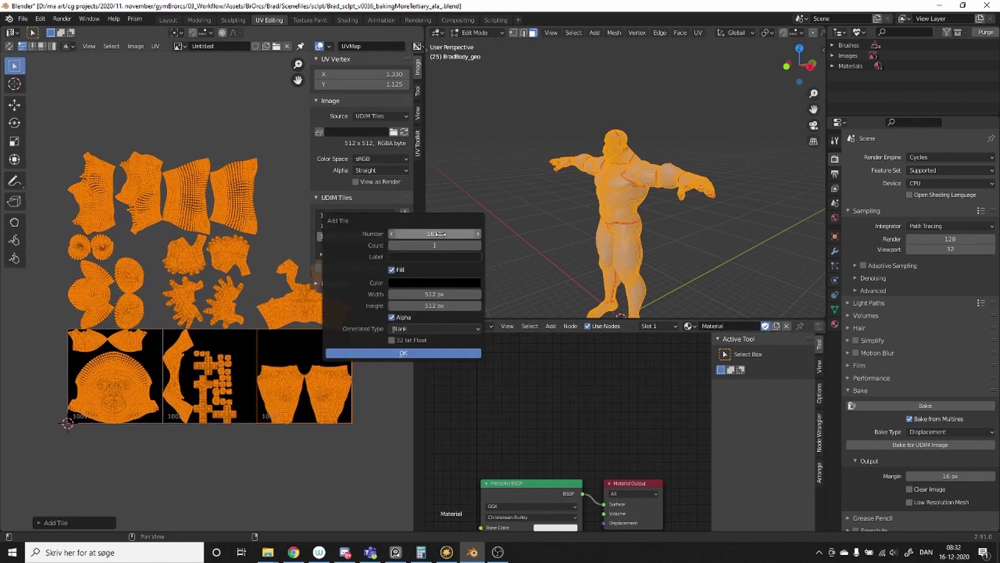
click(438, 246)
text(3)
key(Return)
click(448, 354)
Add UDIM tiles to the image for the uppermost row of UV islands
click(405, 211)
click(438, 229)
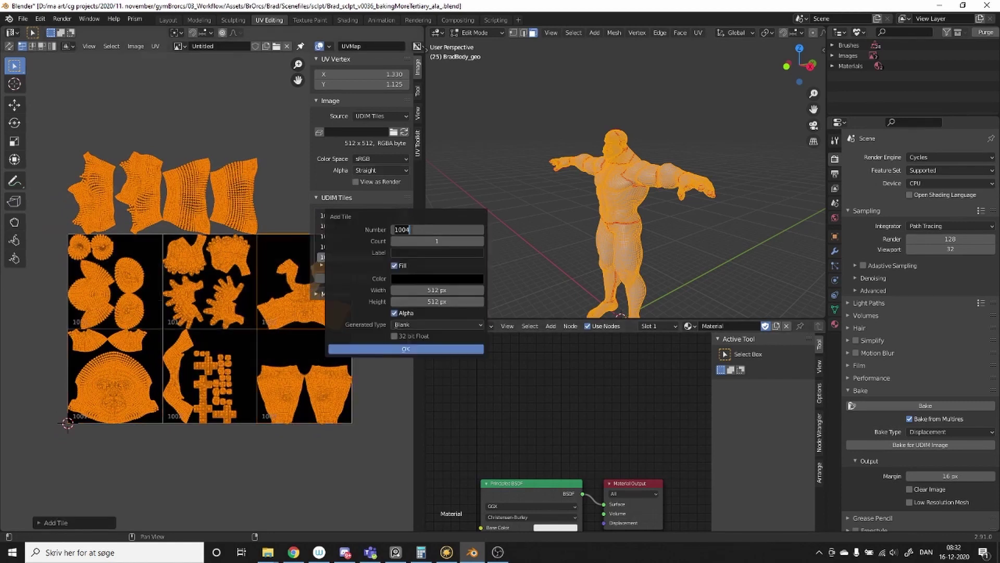
click(446, 348)
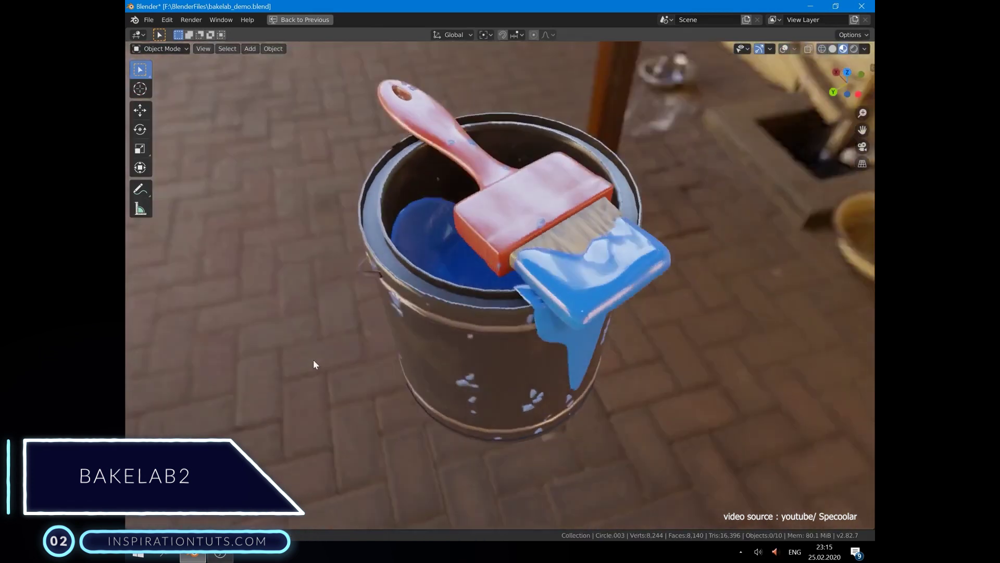
mouse_move(313, 359)
middle_down()
mouse_move(370, 374)
mouse_move(396, 312)
middle_up()
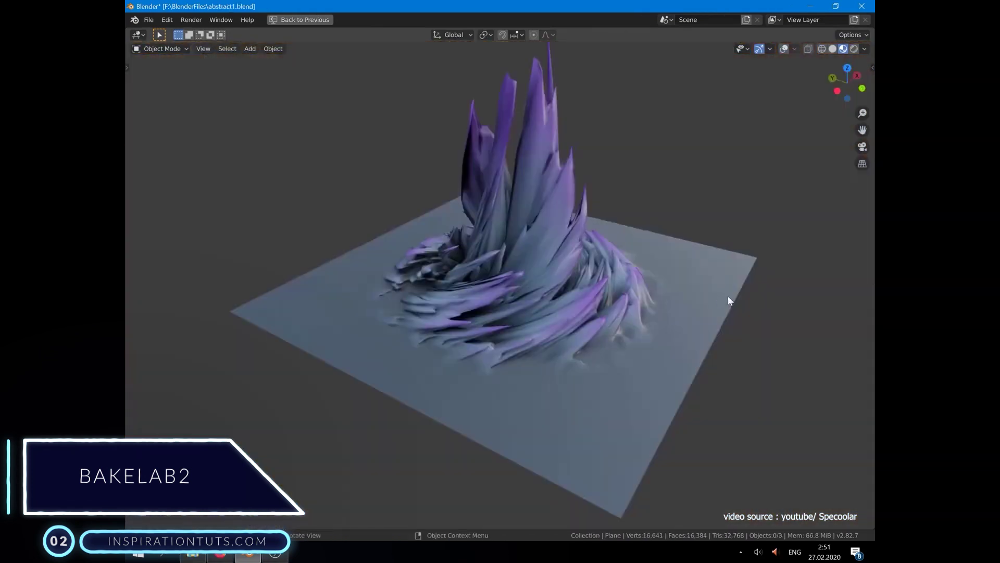
middle_drag(727, 300, 580, 299)
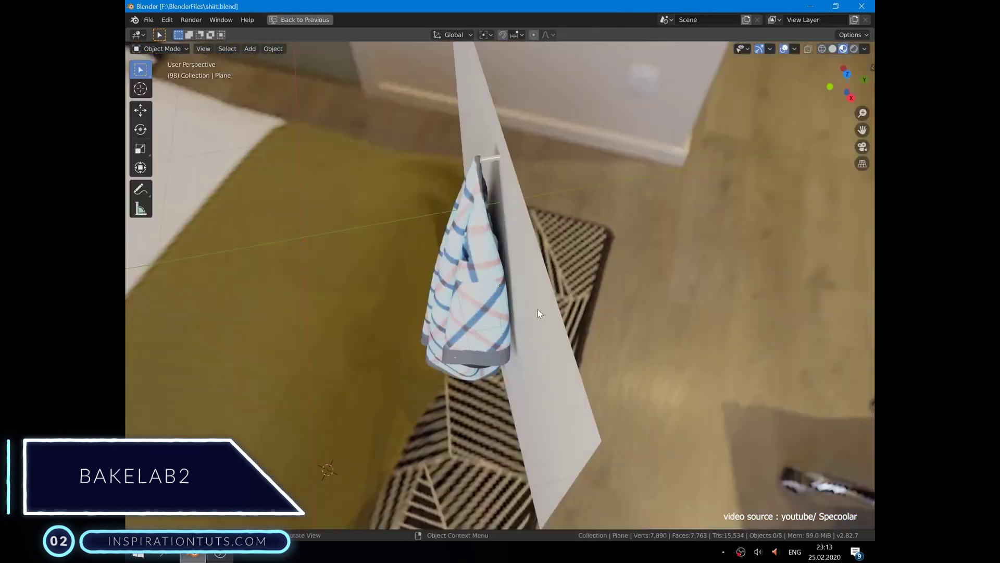
middle_drag(538, 309, 663, 252)
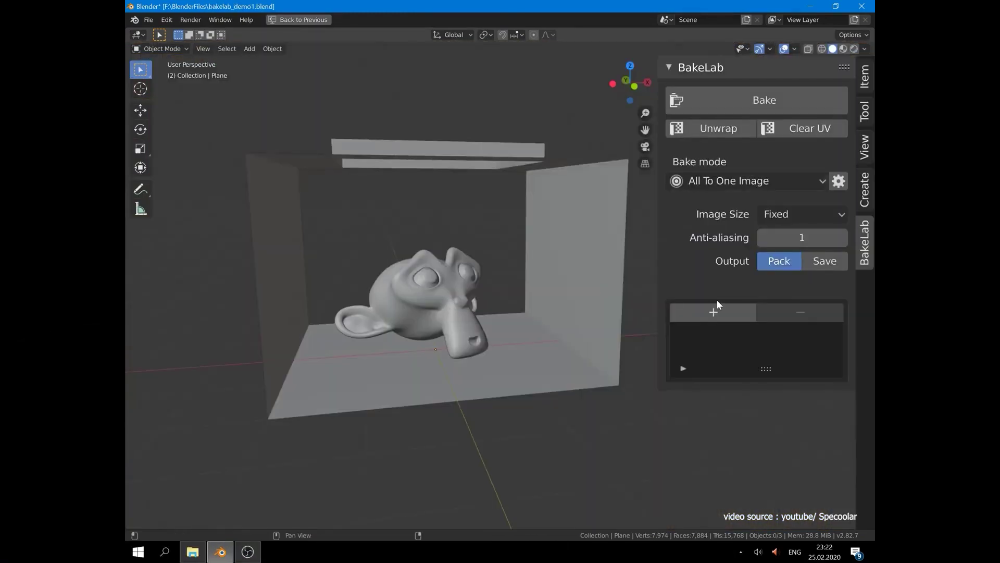
Add a Combined bake map of 1024 x 1024 to the BakeLab map list
click(714, 312)
click(757, 332)
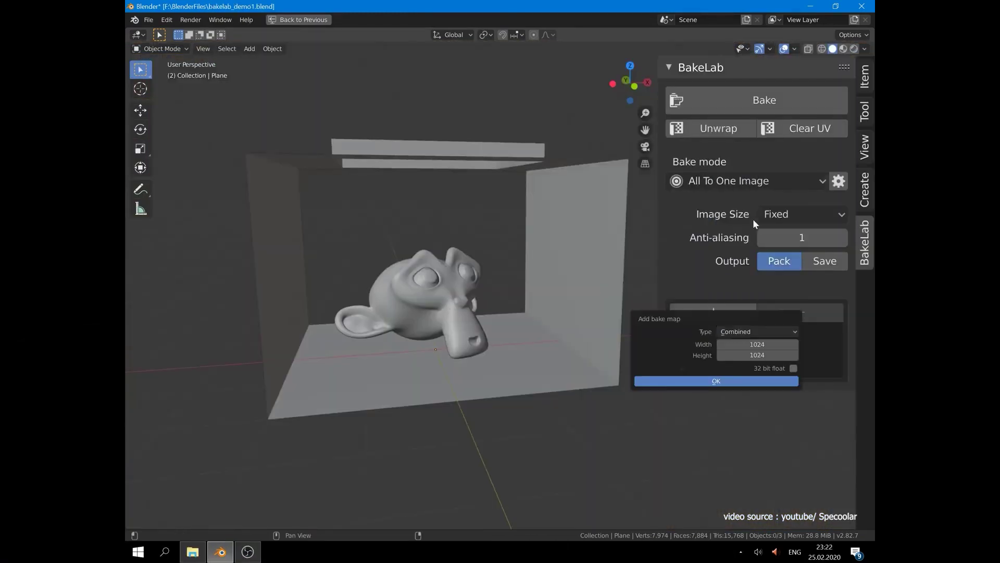
click(725, 384)
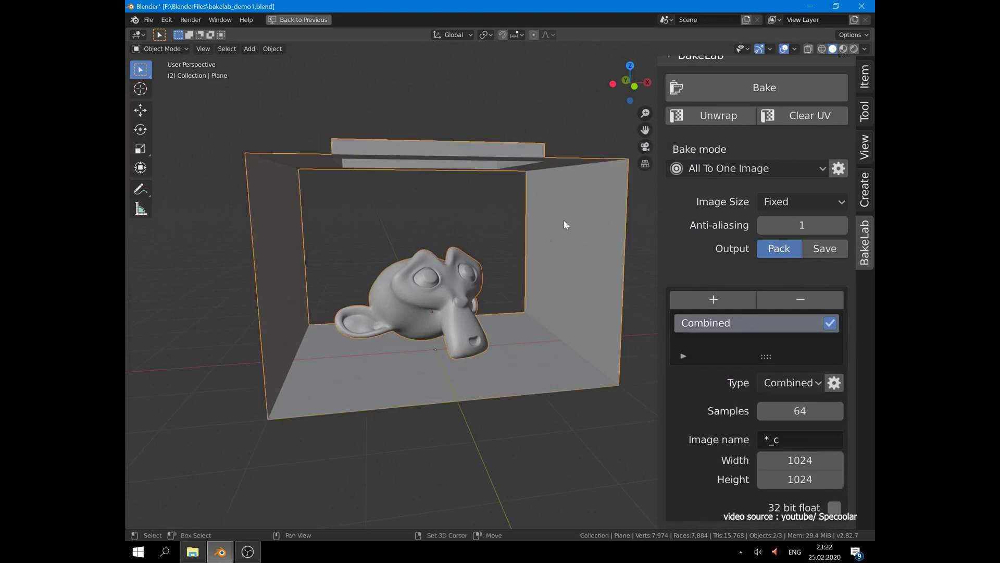
Bake Suzanne and the surrounding box with All To One Image and show the result in Material Preview
scroll(563, 225, up, 2)
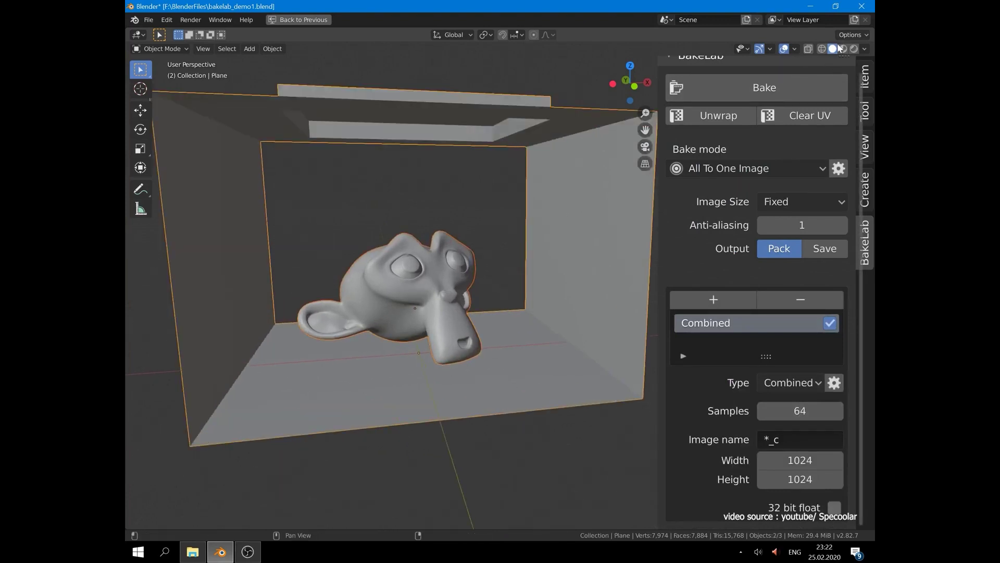
scroll(750, 157, up, 1)
click(764, 105)
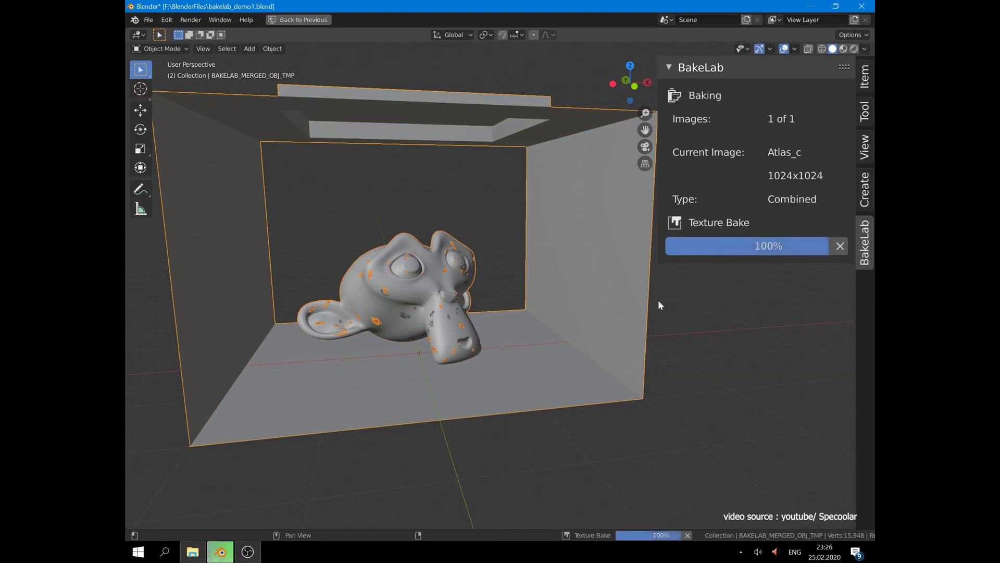
click(844, 49)
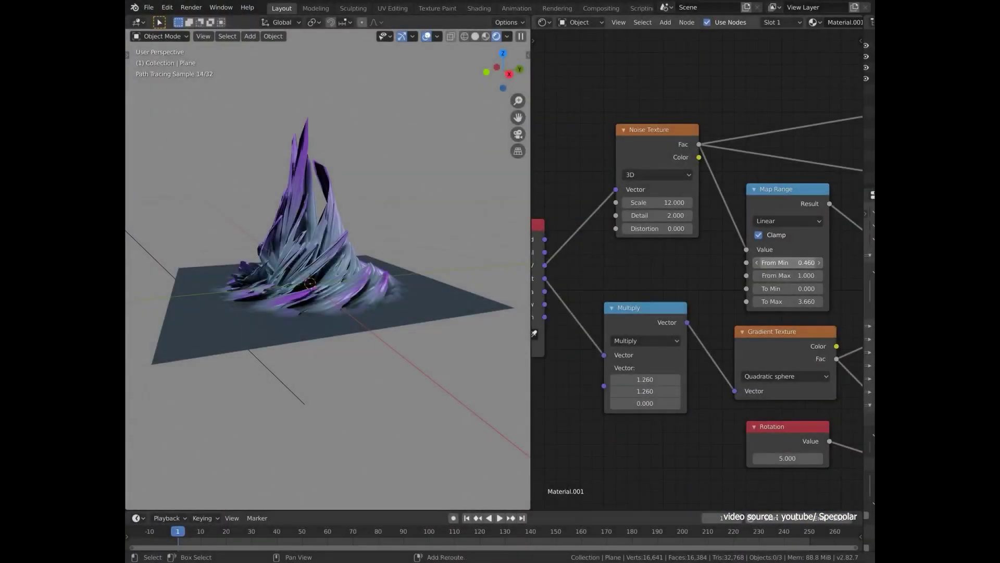
Set the Map Range node's From Min to 0.390 and the Noise Texture Scale to 13.060
mouse_move(797, 262)
mouse_down()
mouse_move(784, 262)
mouse_move(797, 260)
mouse_up()
drag(657, 202, 680, 202)
middle_drag(323, 144, 336, 157)
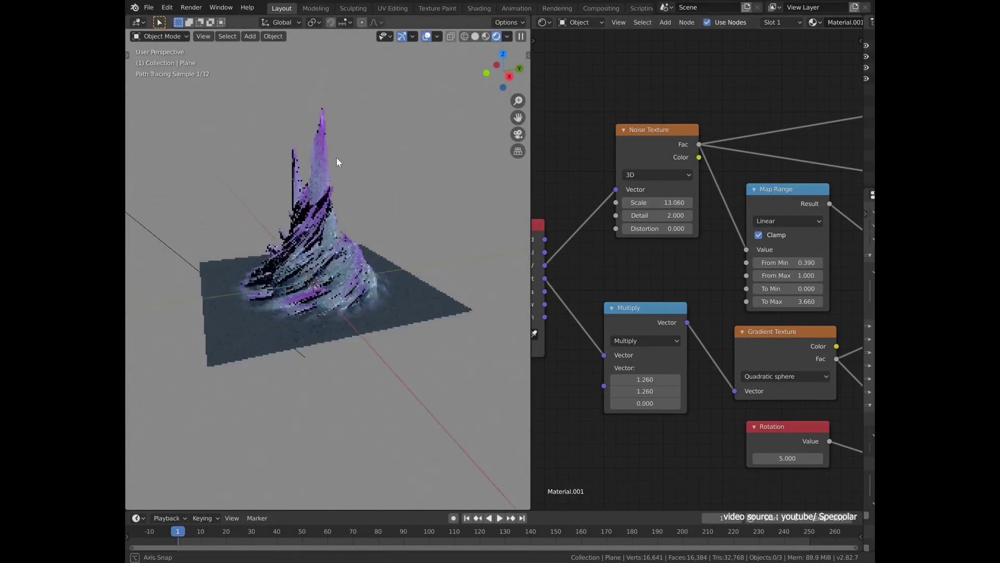
Switch the plane to Solid shading, then add a 1024 x 1024 Displacement map in BakeLab and bake it
click(475, 37)
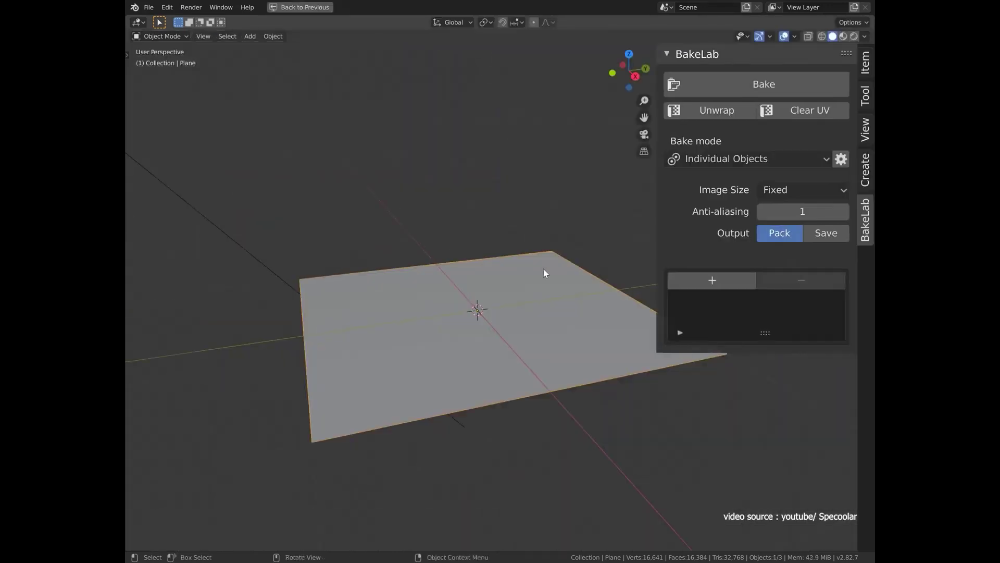
click(710, 280)
click(721, 175)
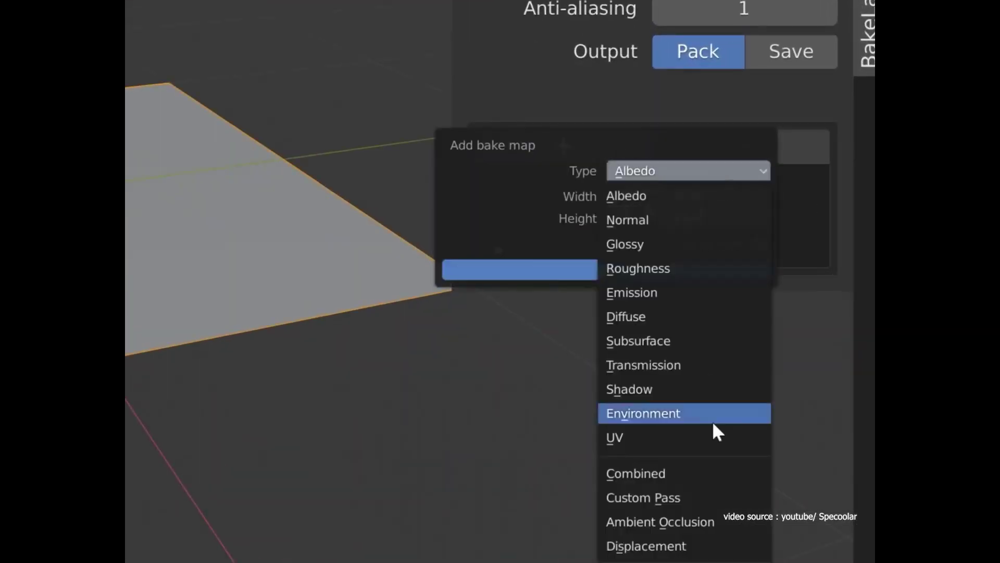
click(711, 546)
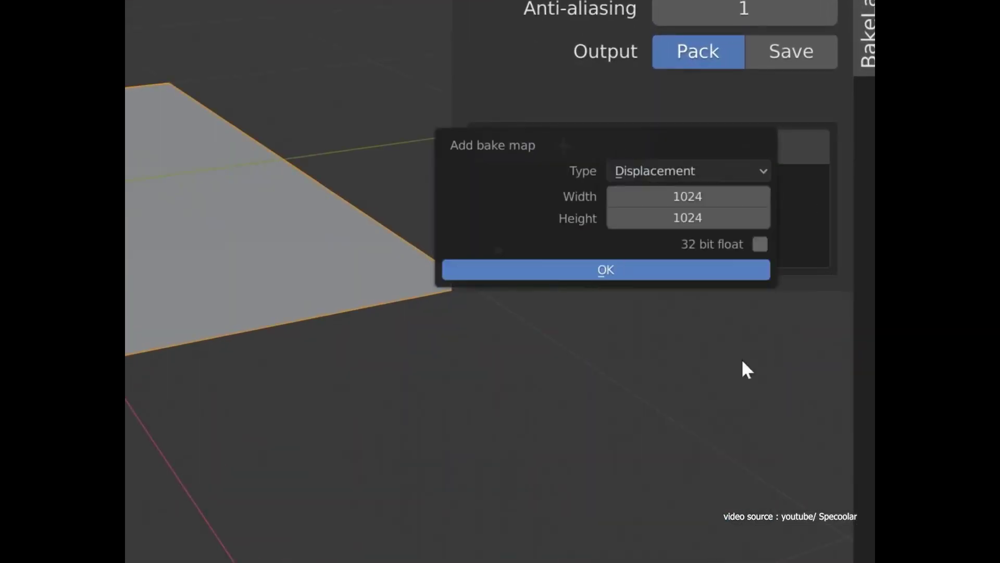
click(585, 268)
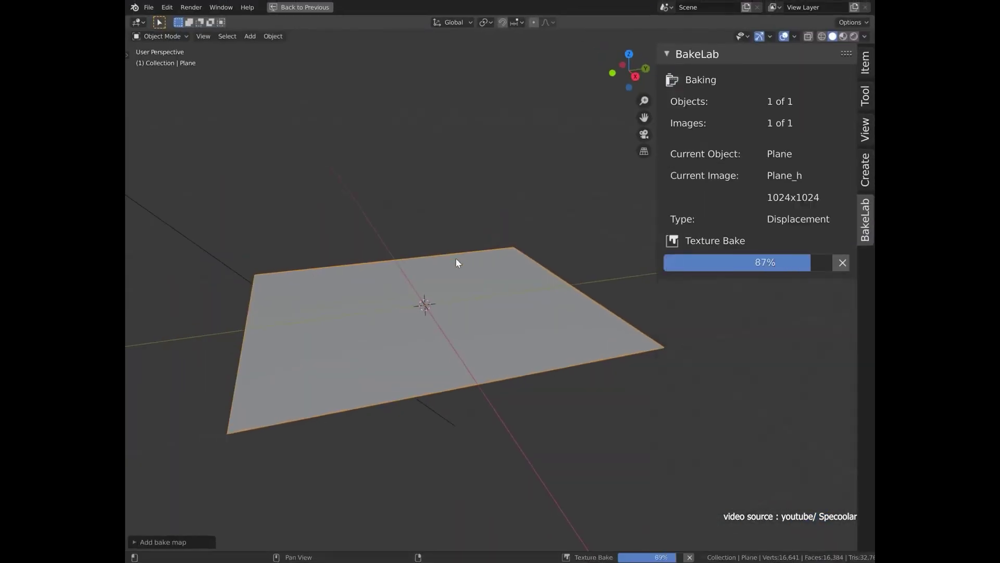
Apply the baked displacement to the plane and inspect its mesh in Edit Mode
click(792, 239)
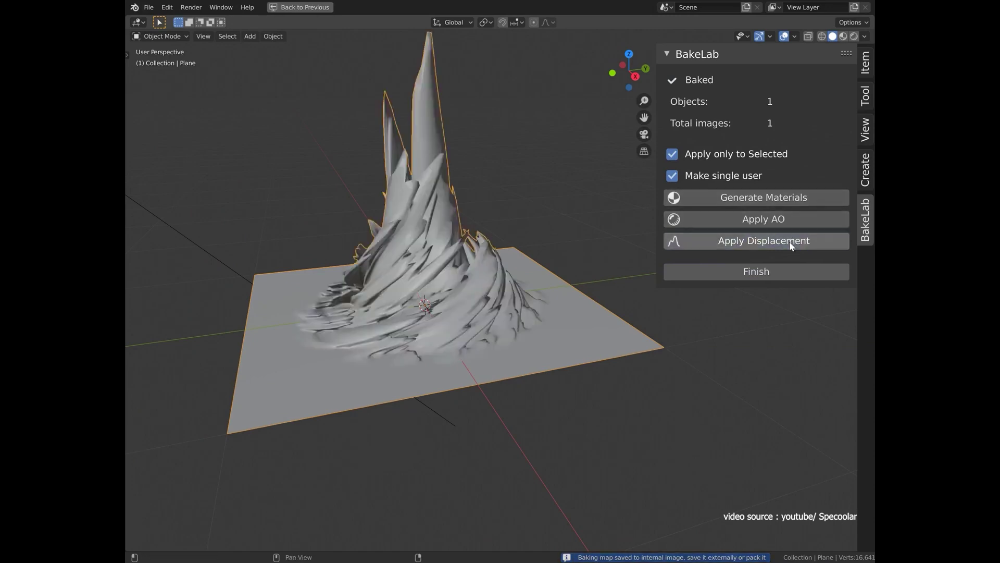
scroll(452, 227, up, 5)
key(Tab)
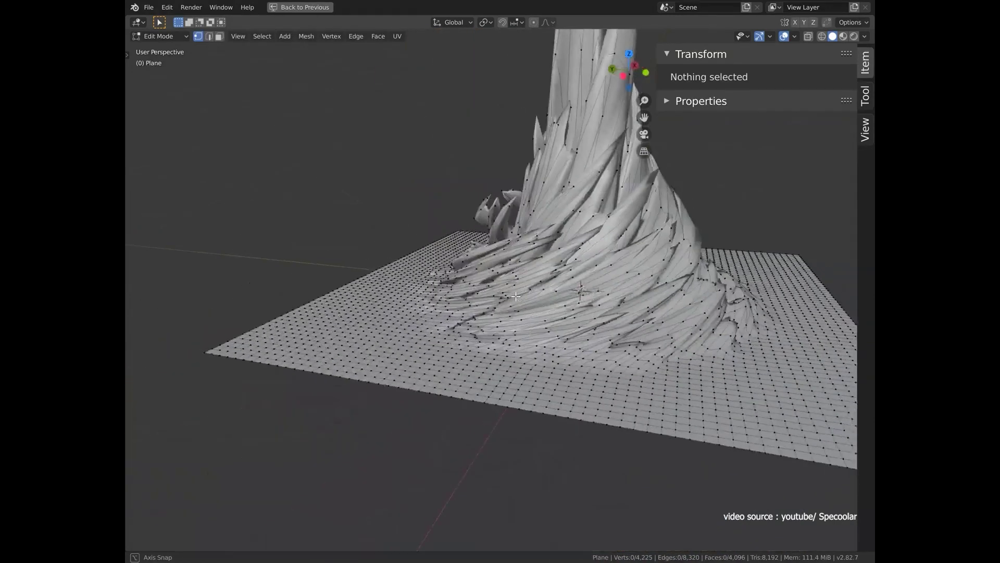
middle_drag(505, 273, 502, 311)
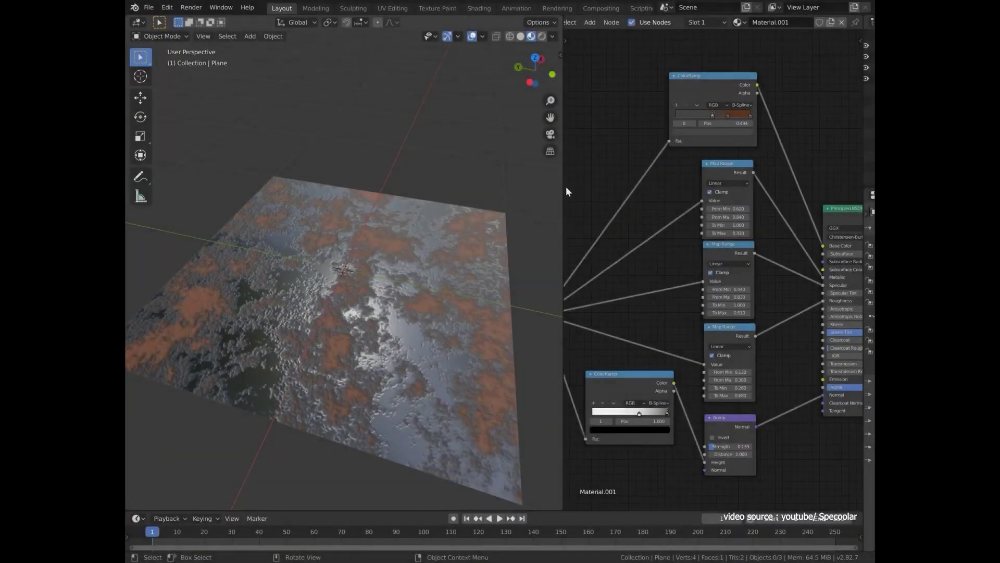
Maximize the 3D view of the rusty metal plane and select the plane with the BakeLab settings shown
scroll(430, 311, down, 2)
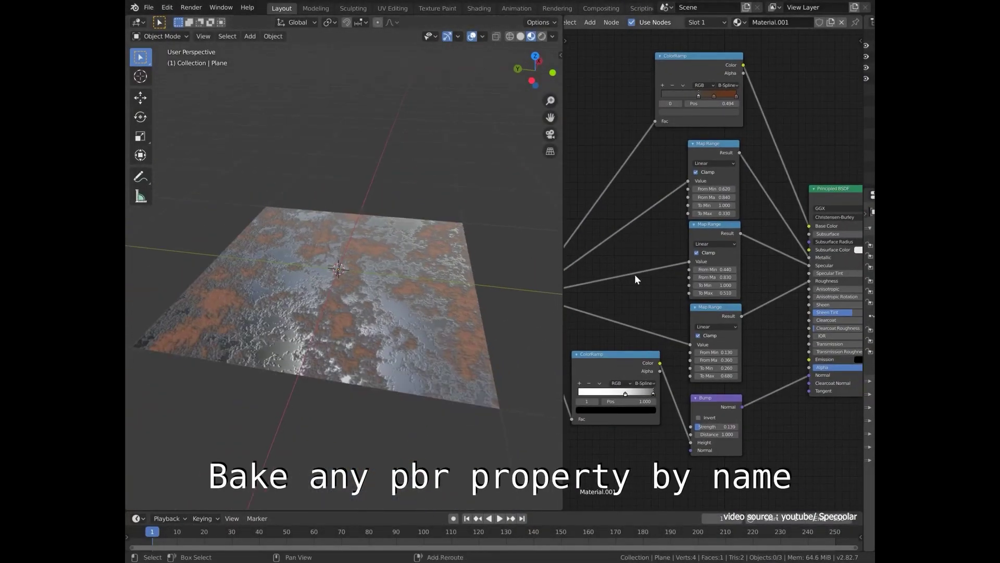
key(shift+F10)
key(ctrl+space)
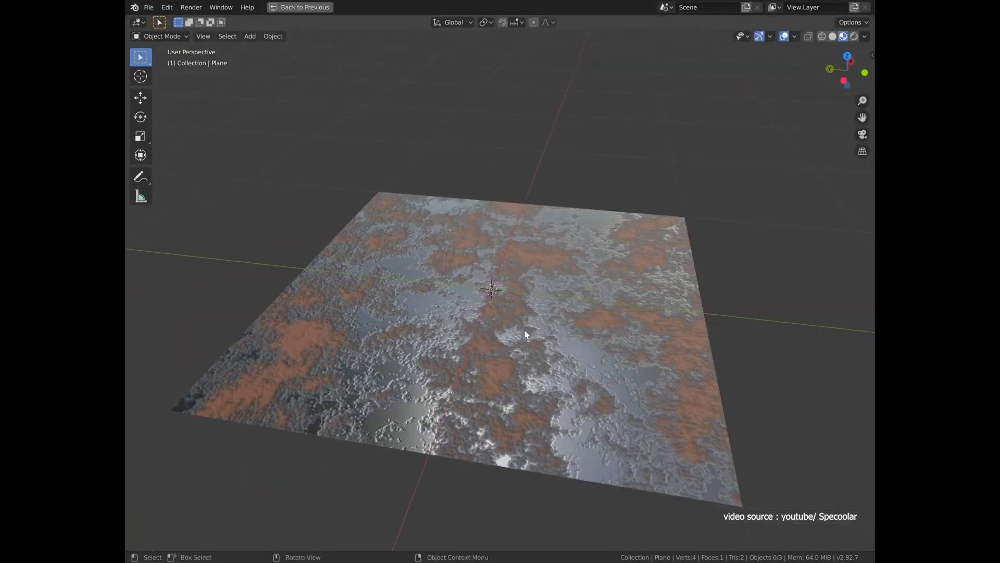
key(n)
click(483, 323)
Add a Custom Pass bake map for the rusty plane and set its Property Name to Metallic
scroll(428, 297, up, 2)
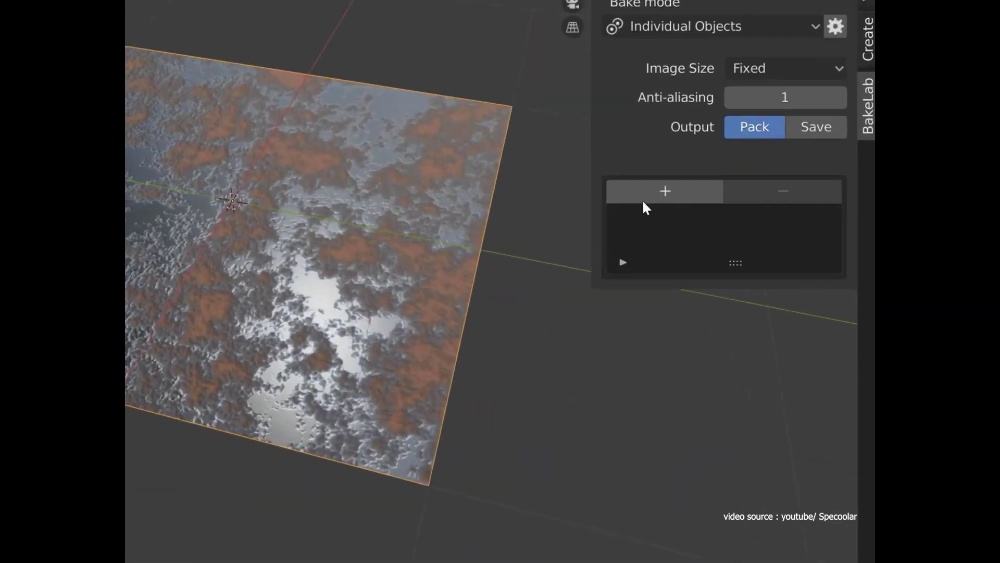
click(724, 264)
click(745, 276)
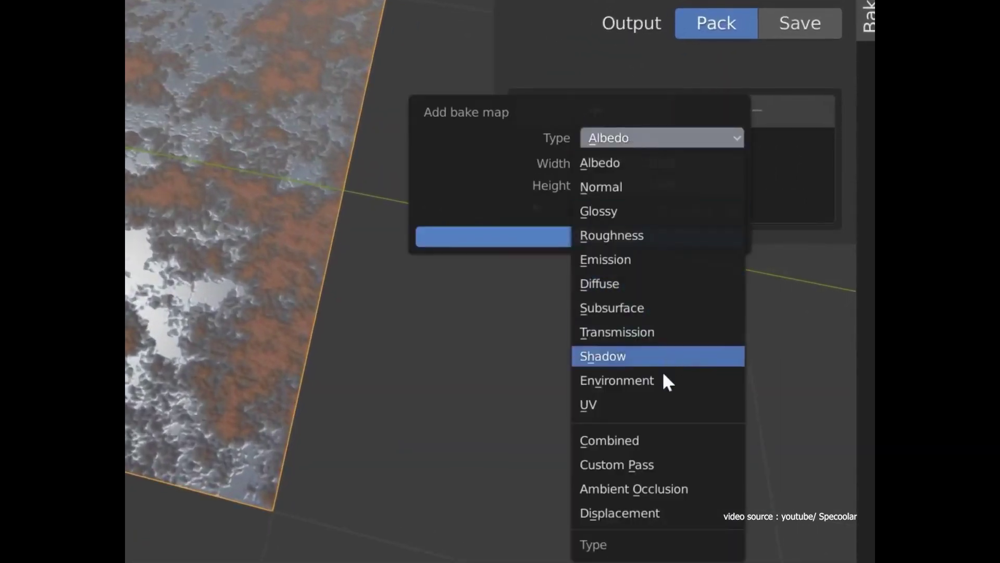
click(657, 465)
click(594, 237)
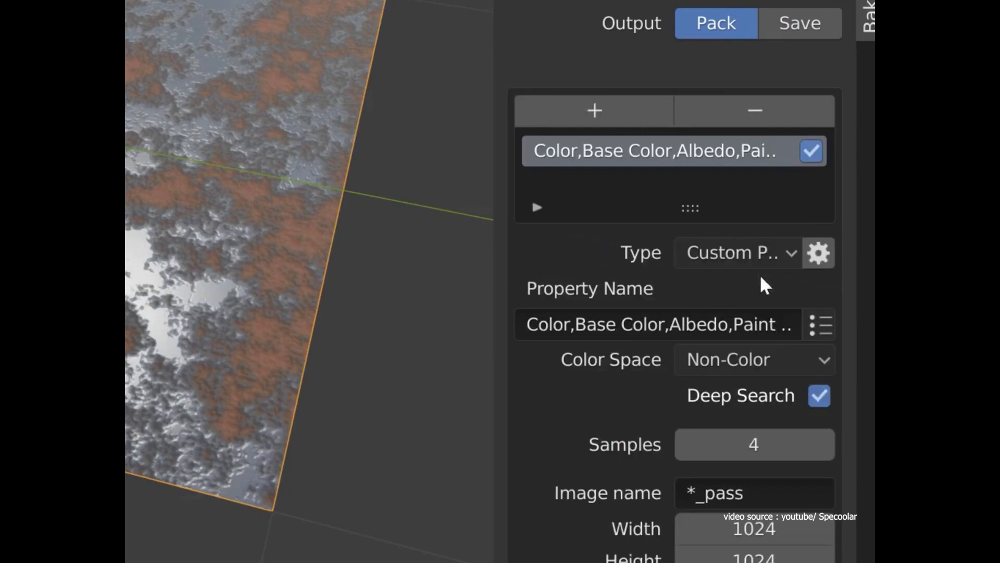
text(Metallic)
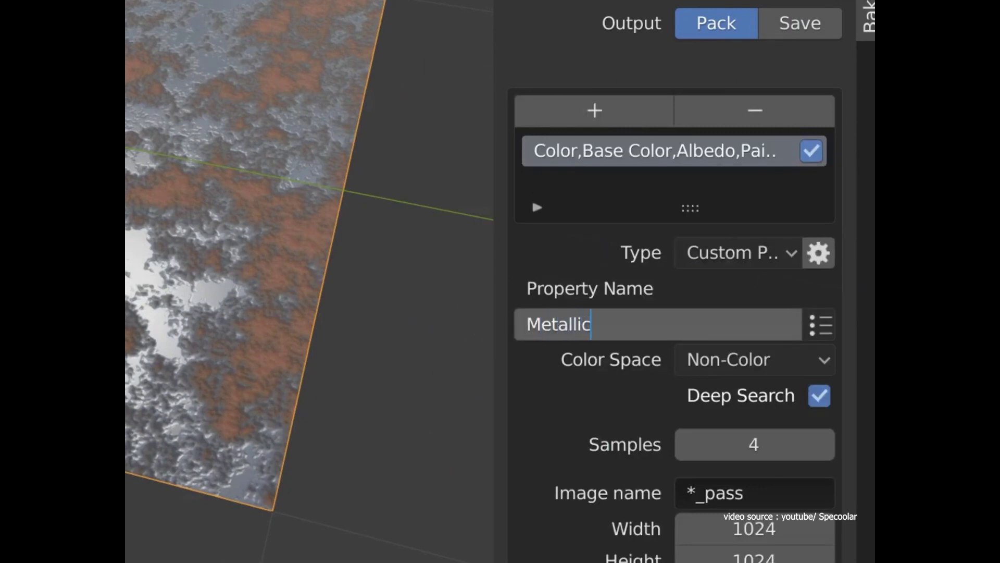
key(Return)
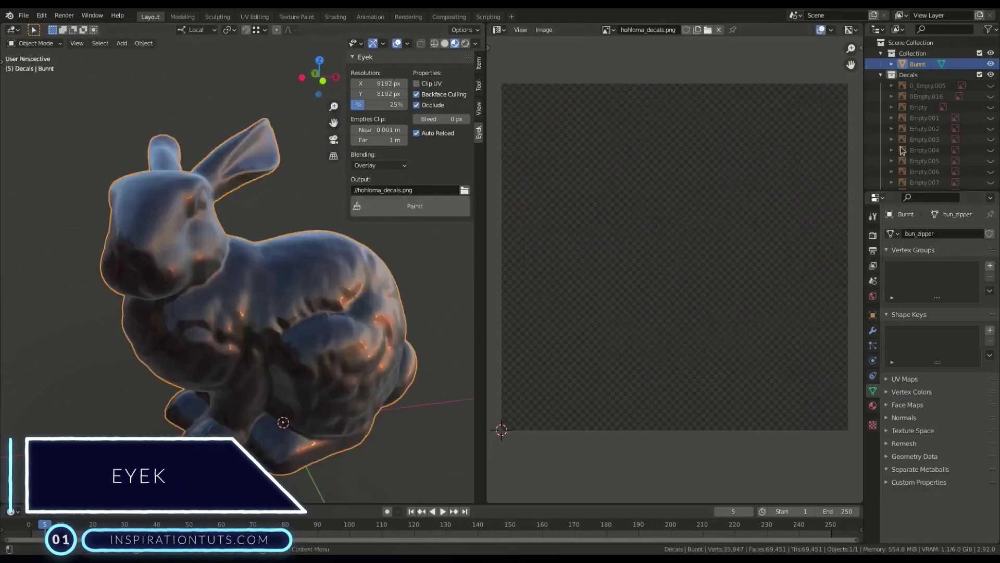
Show the 0_Empty.005 floral decal, select it with the bunny and paint it onto the mesh with Eyek
middle_drag(272, 341, 196, 363)
key(a)
click(380, 208)
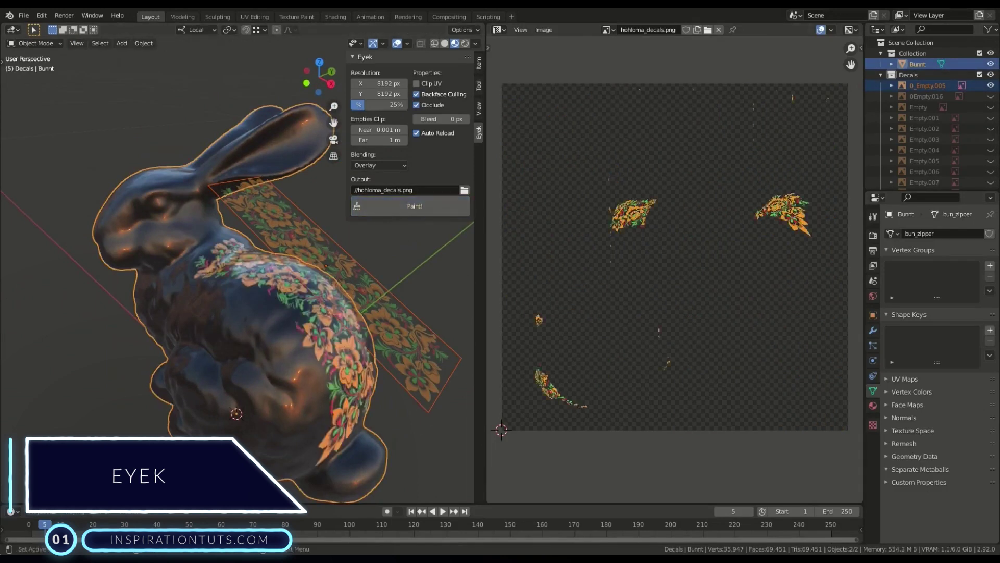
Show the decals down to Empty.001 and paint them onto the bunny's eyes and tail area
click(991, 118)
middle_drag(364, 317, 320, 306)
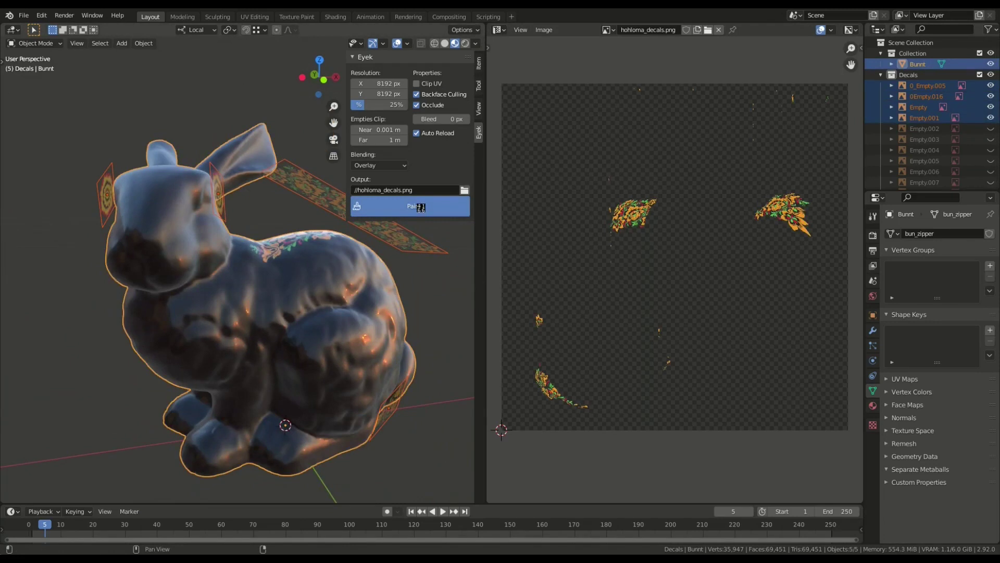
middle_drag(333, 250, 242, 283)
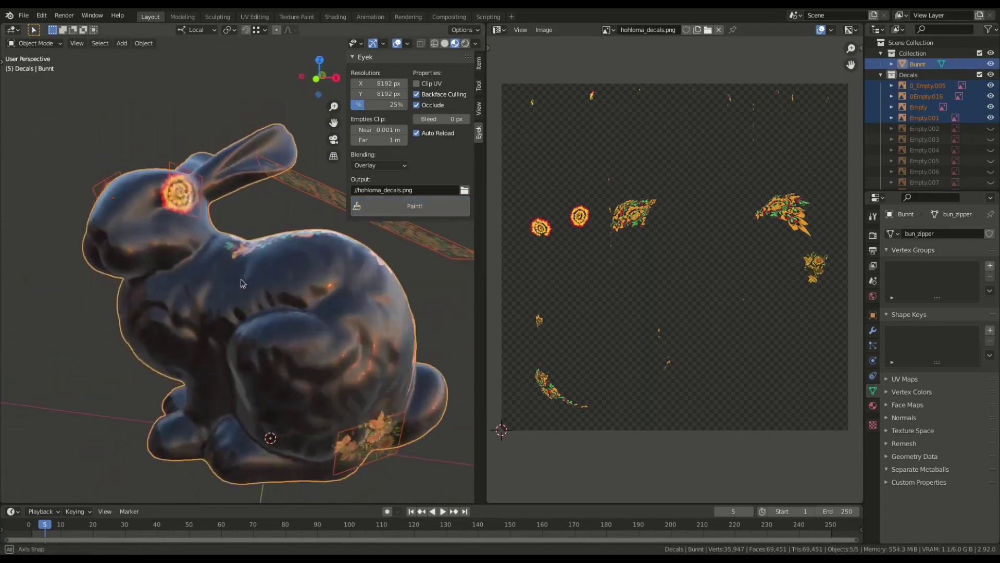
Reveal all remaining decals, paint them onto the bunny and inspect it with the decal empties temporarily hidden
key(alt+h)
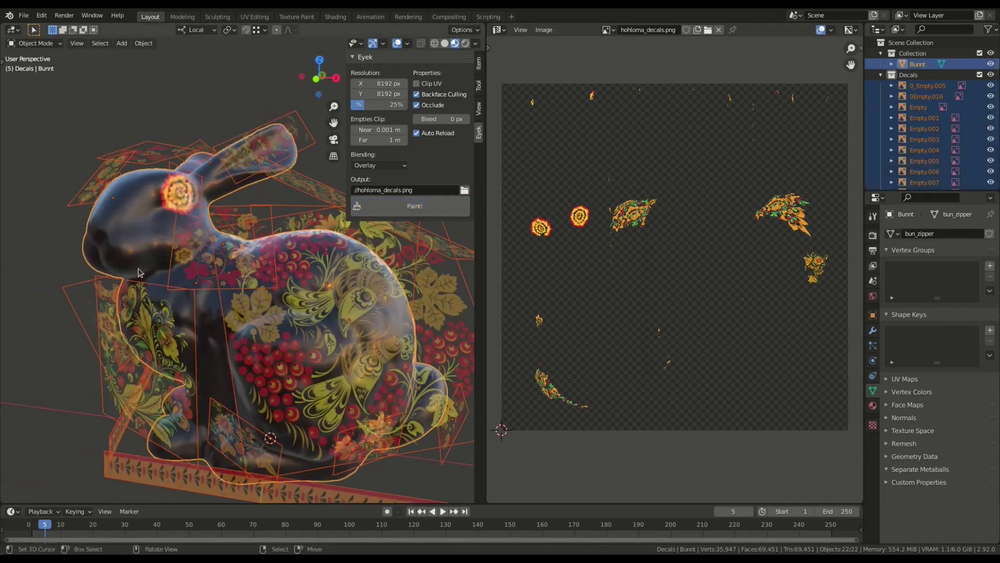
click(415, 207)
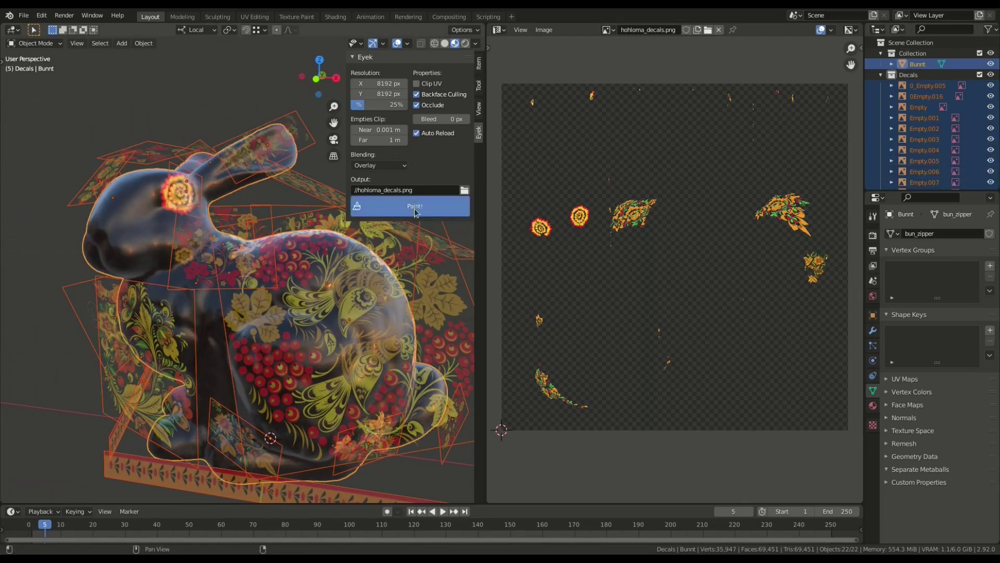
click(117, 202)
click(115, 201)
key(shift+h)
mouse_move(109, 200)
middle_down()
mouse_move(289, 311)
mouse_move(364, 332)
mouse_move(230, 276)
mouse_move(172, 308)
middle_up()
key(alt+h)
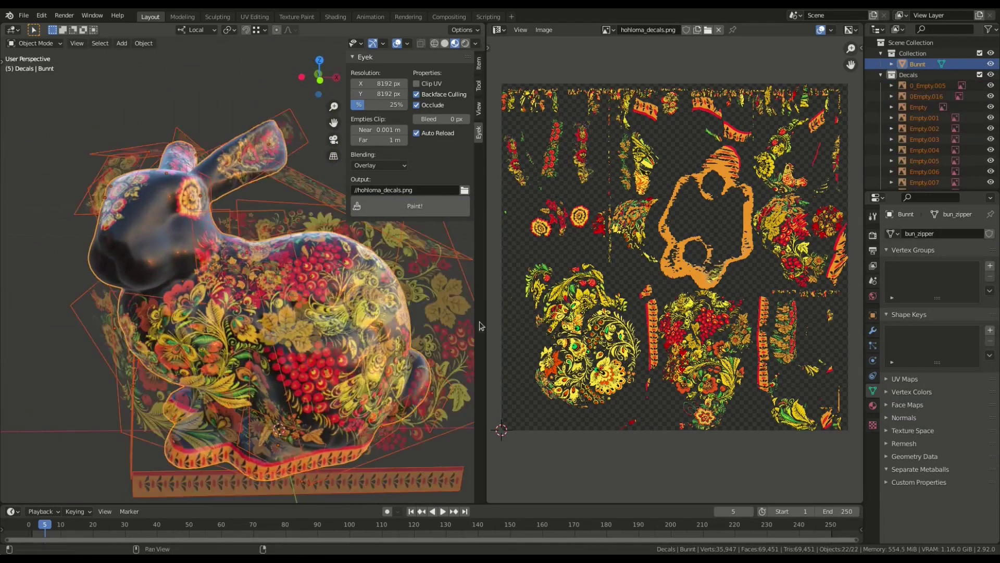
Rotate the gold and red bird-and-berries decal on the bunny's side and repaint all decals onto the mesh
right_click(447, 336)
key(r)
click(238, 338)
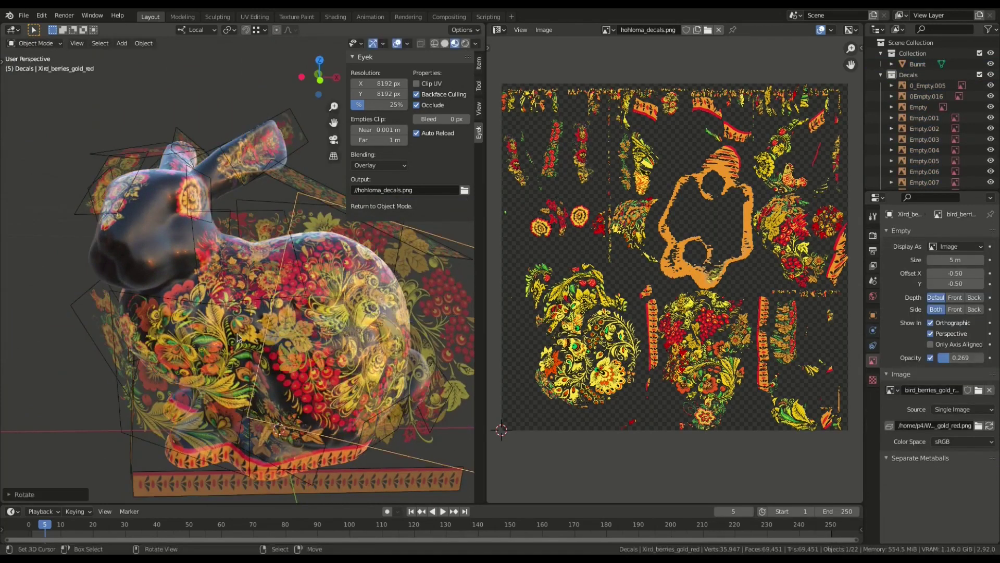
key(a)
shift+right_click(180, 258)
click(415, 209)
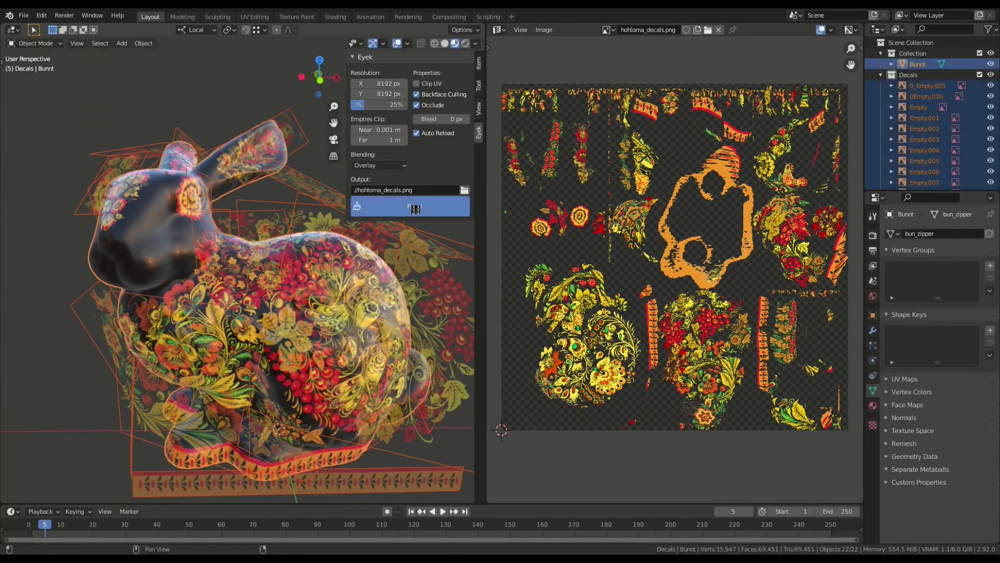
mouse_move(171, 312)
middle_down()
mouse_move(240, 337)
mouse_move(327, 325)
middle_up()
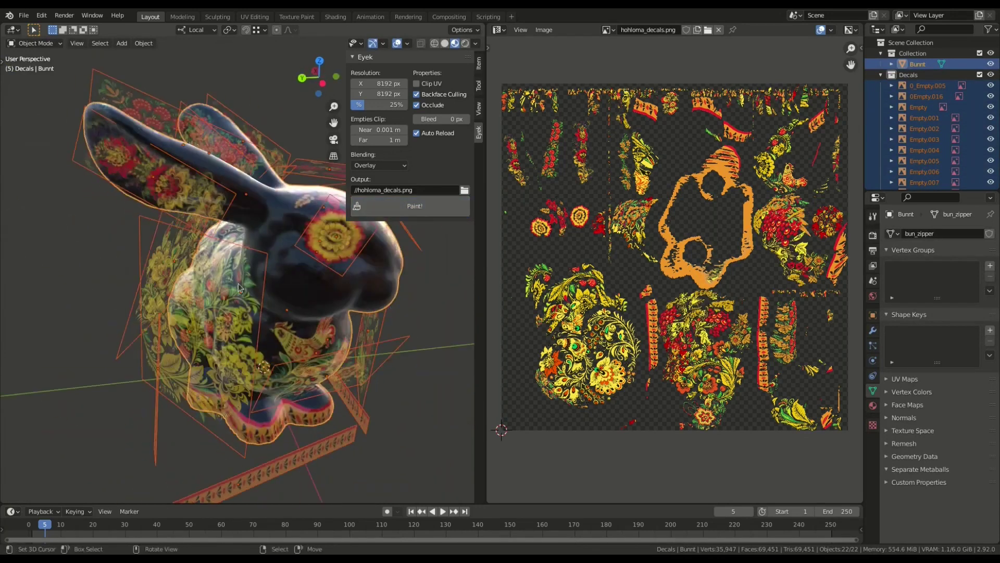
Rotate and scale the birds_gold decal on the bunny's other side, then repaint all decals onto the mesh
right_click(239, 284)
mouse_move(238, 284)
middle_down()
mouse_move(301, 268)
mouse_move(130, 274)
middle_up()
click(277, 236)
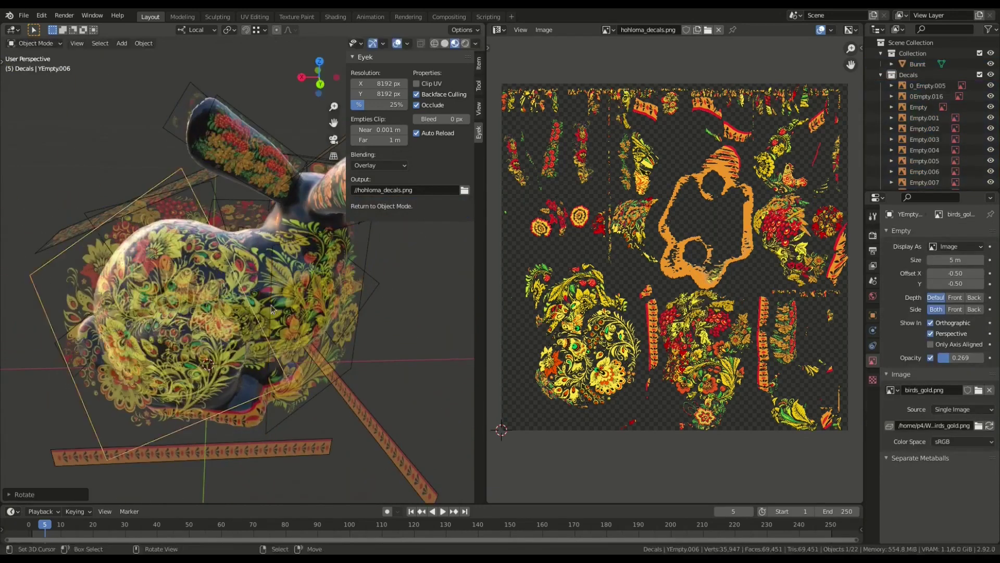
key(s)
click(263, 245)
key(a)
shift+right_click(260, 235)
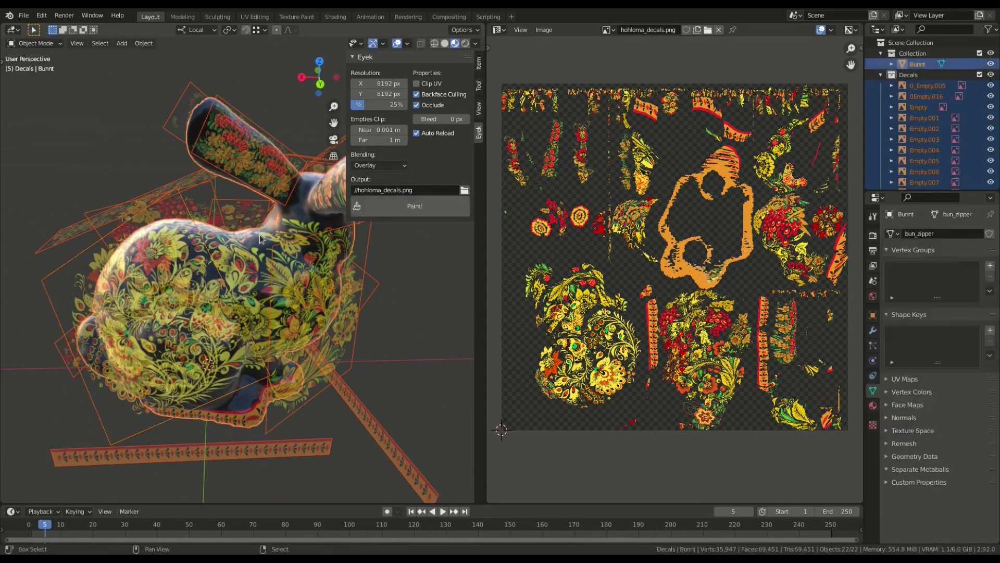
click(421, 206)
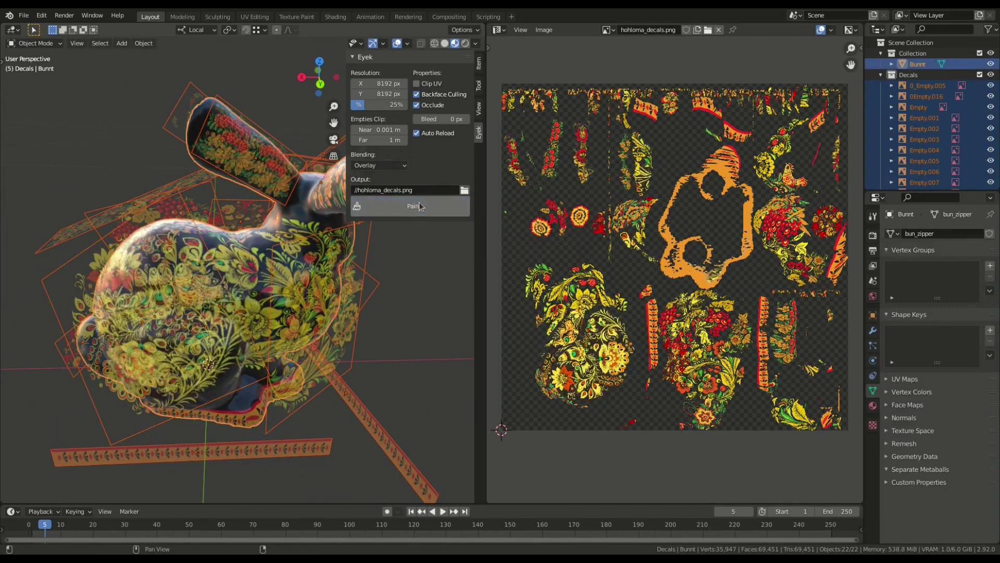
Isolate the bunny to examine the repainted decals from several angles, then reveal the decal empties again
middle_drag(398, 319, 345, 324)
right_click(344, 247)
key(shift+h)
middle_drag(344, 246, 243, 326)
key(alt+h)
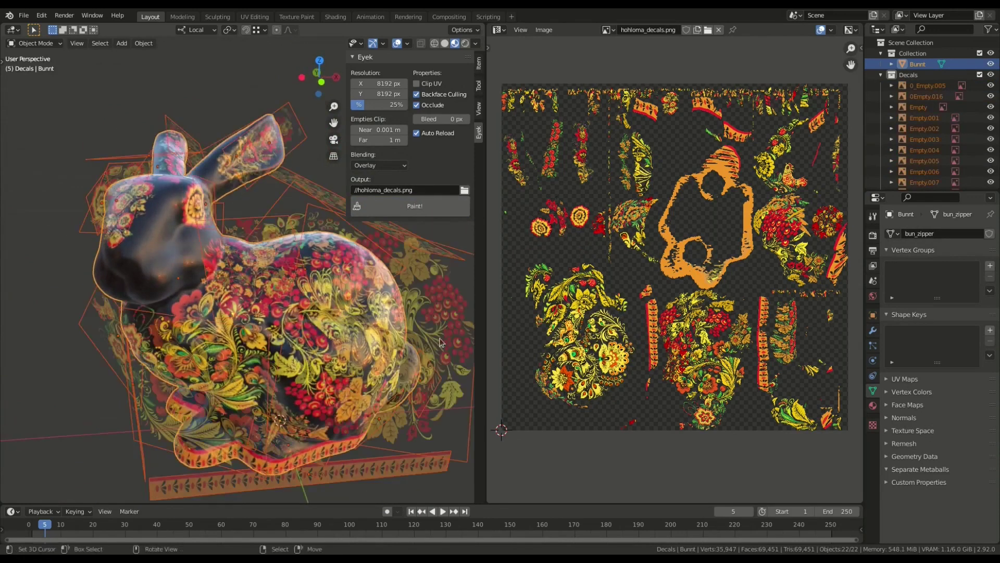
Rotate the bird-and-berries decal about the Z axis to realign it on the bunny's side
right_click(367, 280)
key(r)
key(z)
click(358, 284)
Repaint all decals onto the bunny with the resolution set to 100% and hide everything except the bunny
key(a)
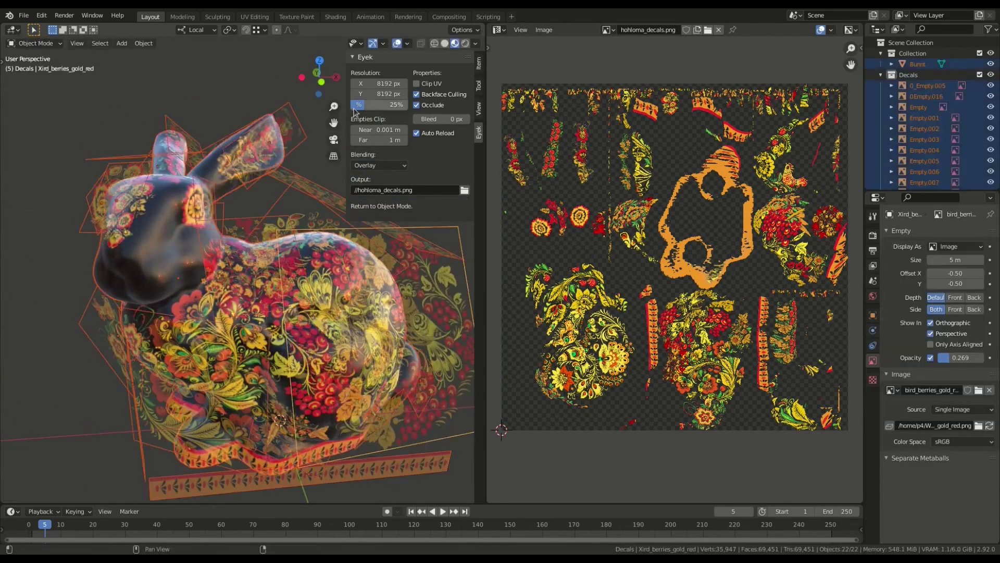
ctrl+click(918, 64)
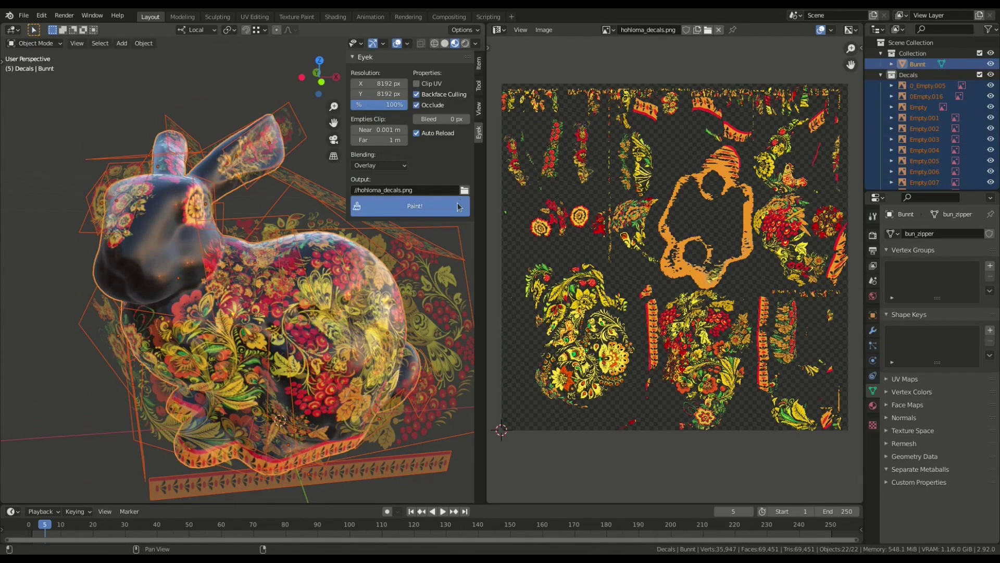
scroll(745, 151, down, 8)
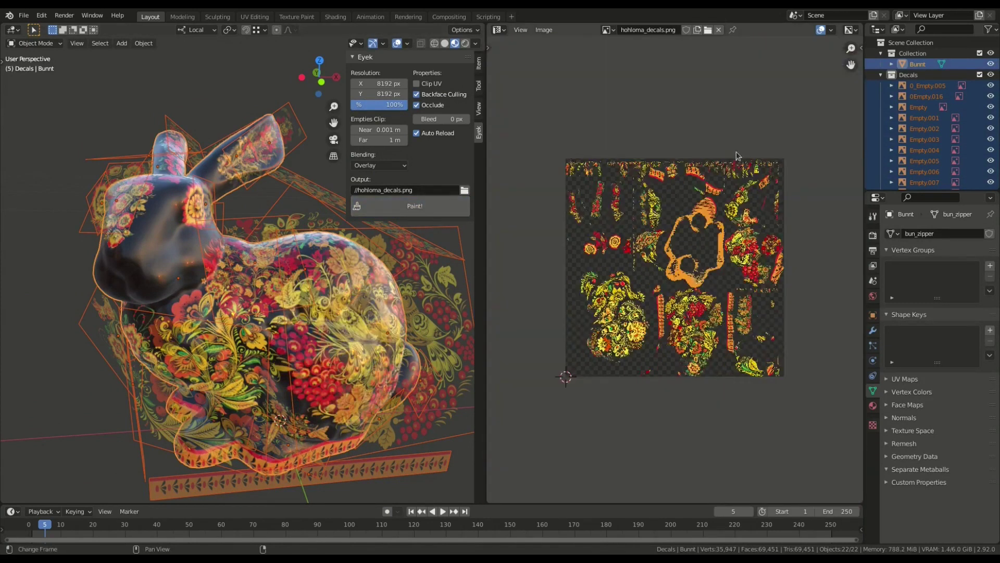
scroll(735, 155, up, 2)
click(148, 269)
key(shift+h)
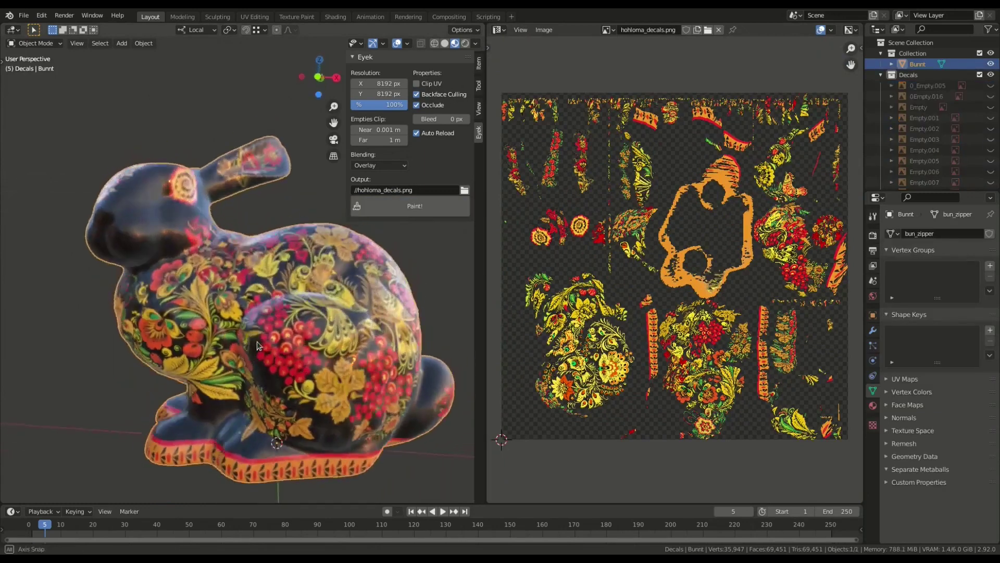